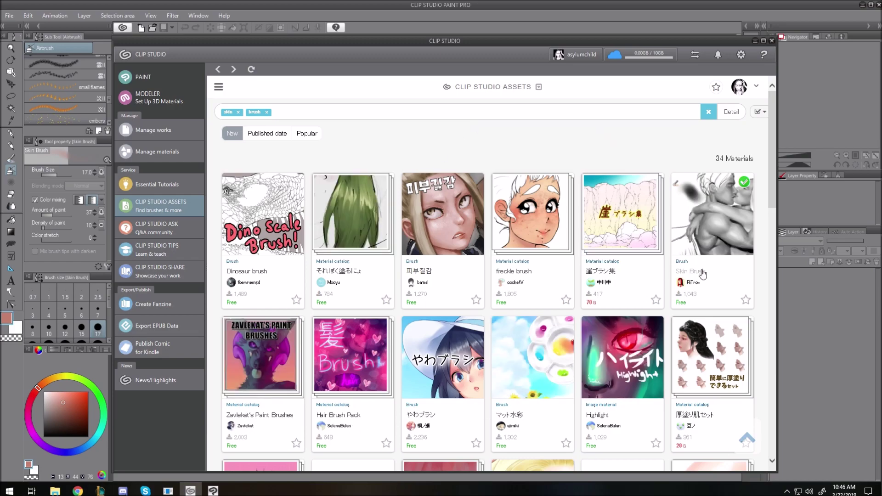
# - Open the Skin Brush asset page, review its description and sample picture, and return to Clip Studio Paint
pyautogui.click(724, 222)
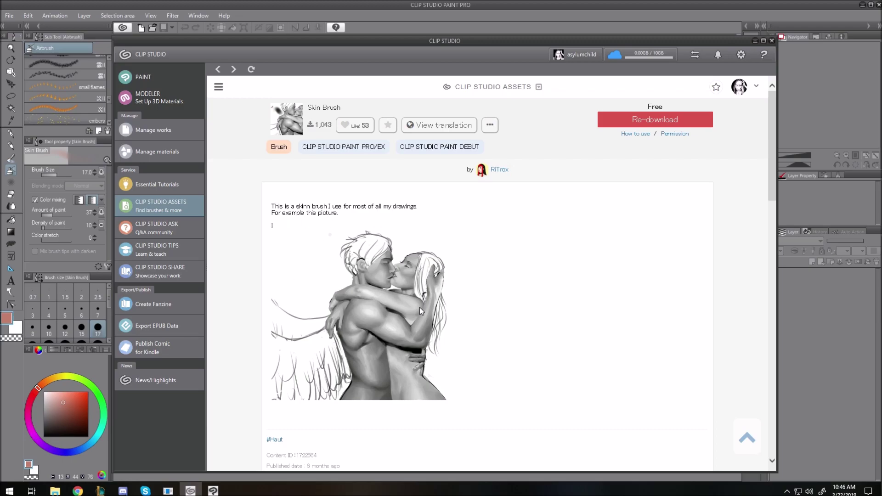
pyautogui.scroll(-1, 561, 288)
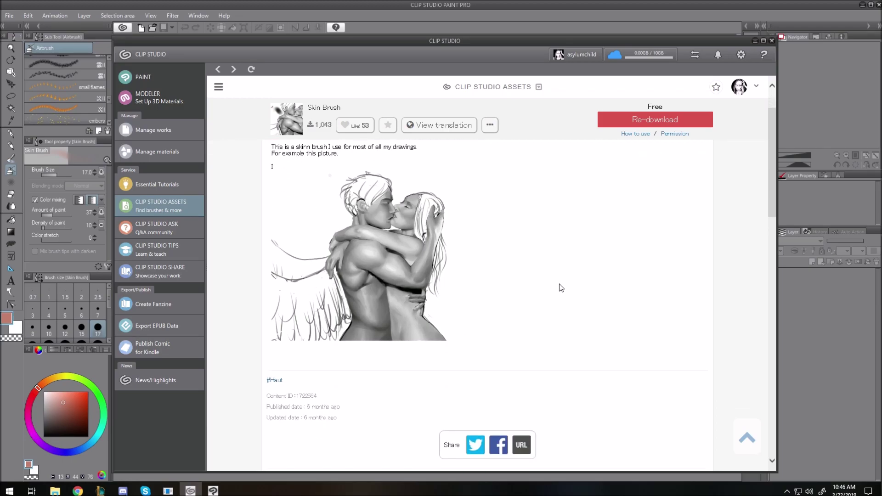
pyautogui.scroll(-1, 561, 288)
pyautogui.scroll(2, 556, 266)
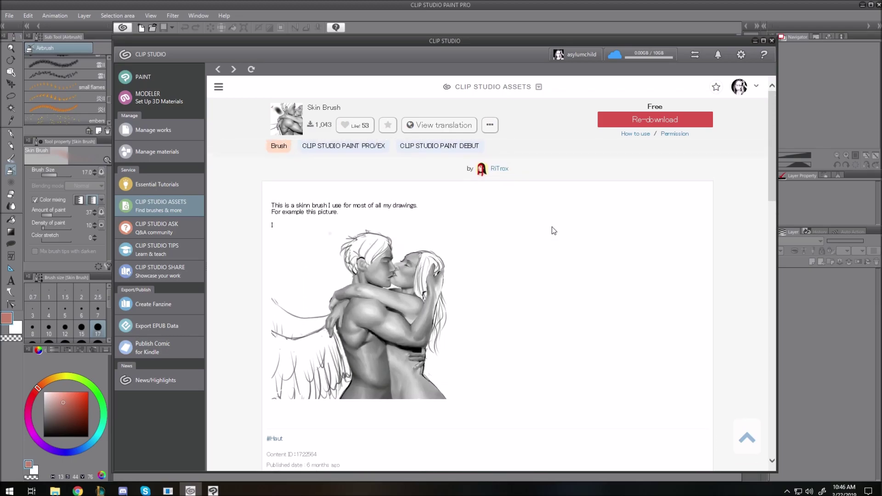
pyautogui.scroll(-3, 524, 271)
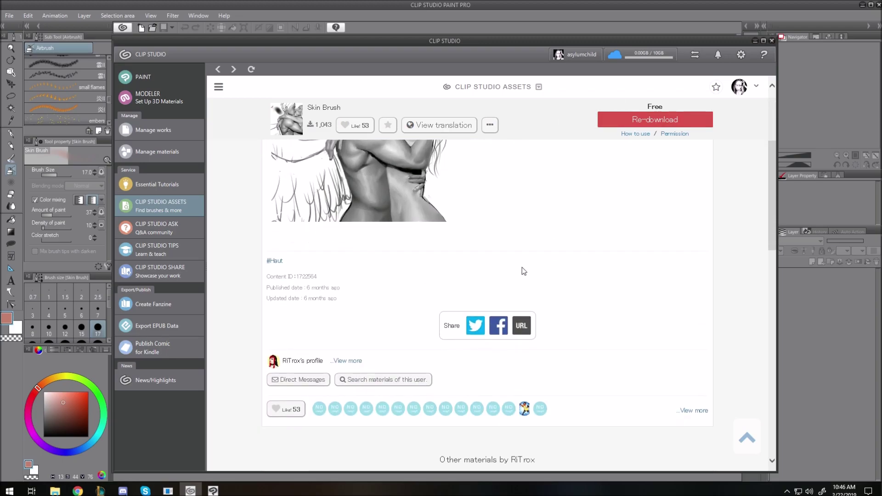
pyautogui.scroll(3, 395, 260)
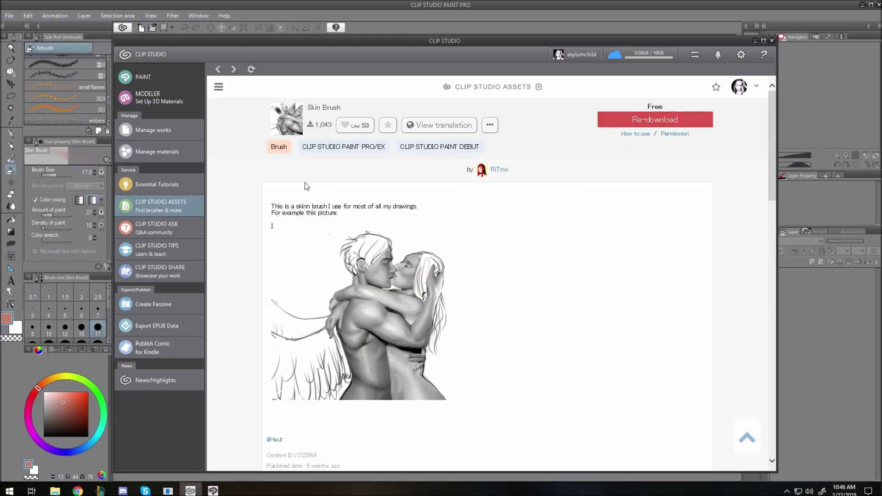
pyautogui.click(753, 41)
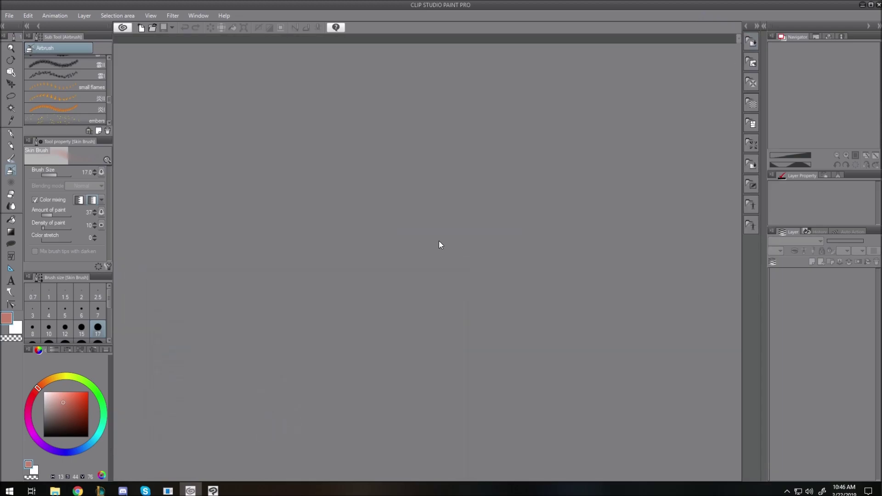
pyautogui.click(9, 16)
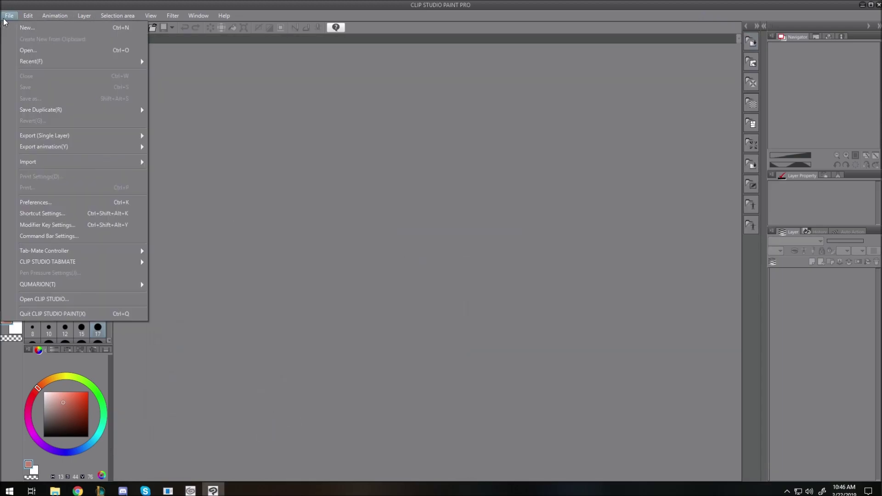
pyautogui.click(10, 15)
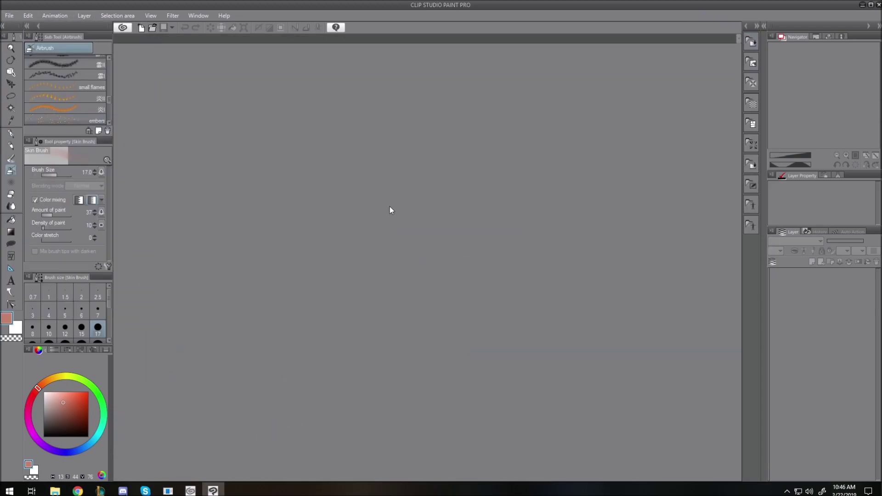
# - Show the downloaded materials and look through the Clouds, Branches, Clouds 2, Hair ends, Water and Fire effects folders
pyautogui.click(745, 26)
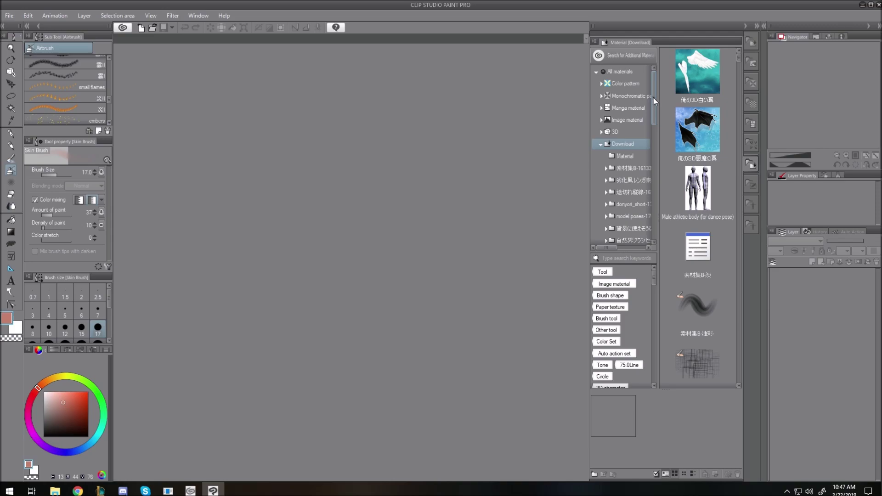
pyautogui.scroll(-3, 626, 143)
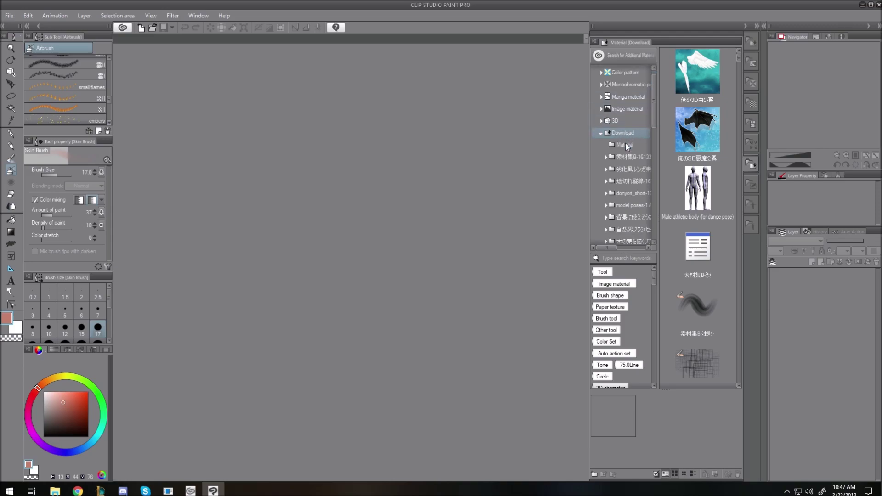
pyautogui.scroll(-2, 626, 146)
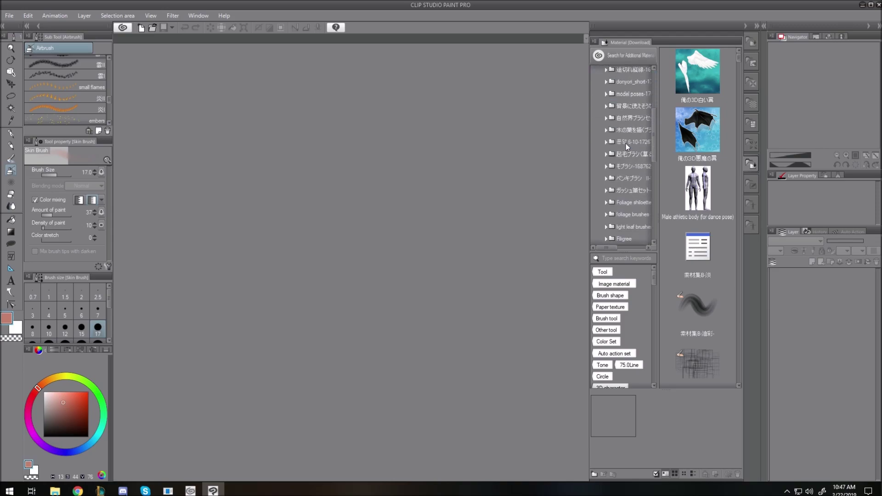
pyautogui.scroll(-6, 626, 145)
pyautogui.scroll(-4, 626, 143)
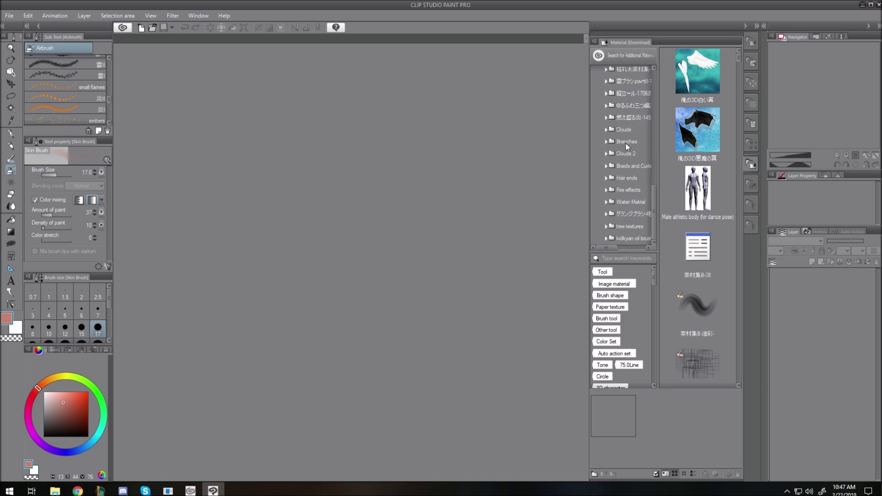
pyautogui.click(628, 131)
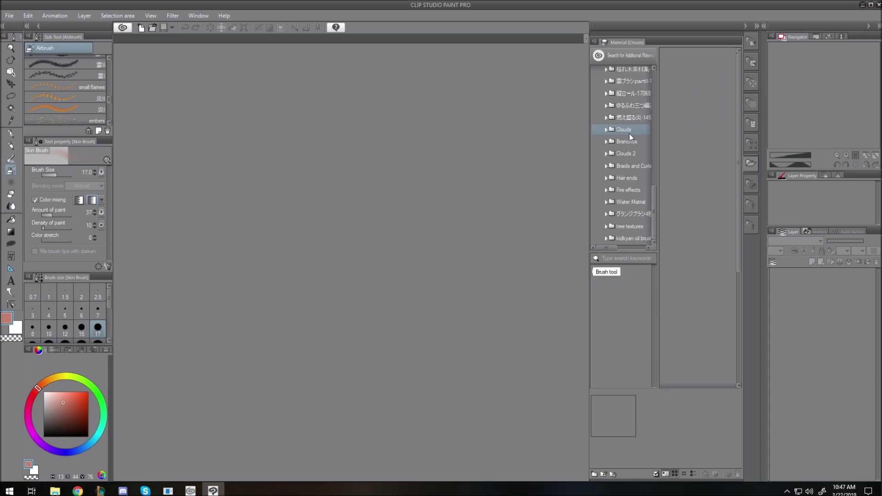
pyautogui.click(624, 144)
pyautogui.click(625, 153)
pyautogui.click(627, 178)
pyautogui.click(629, 202)
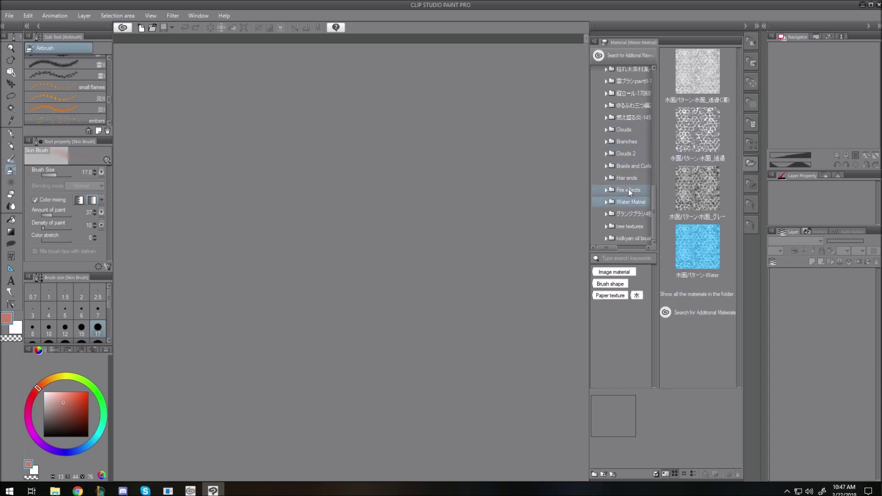
pyautogui.click(629, 191)
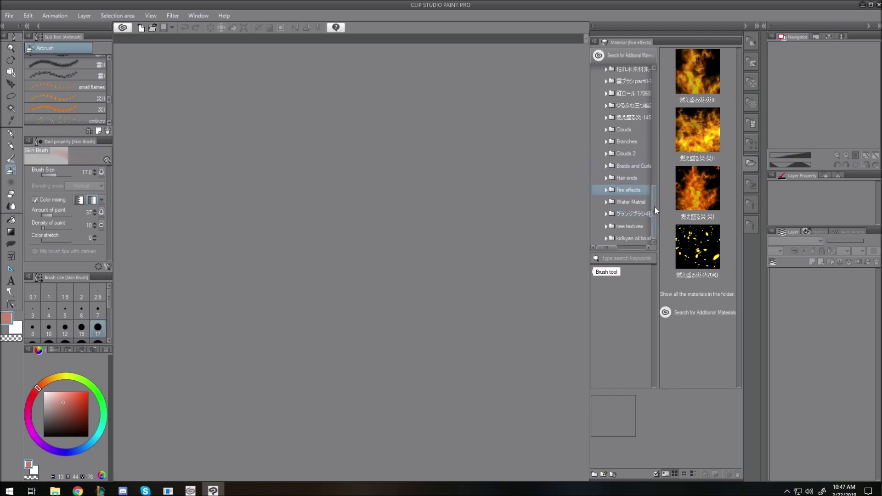
# - Select the Skin Brush material in the Material folder of the downloads
pyautogui.moveTo(654, 207); pyautogui.dragTo(650, 87)
pyautogui.click(632, 156)
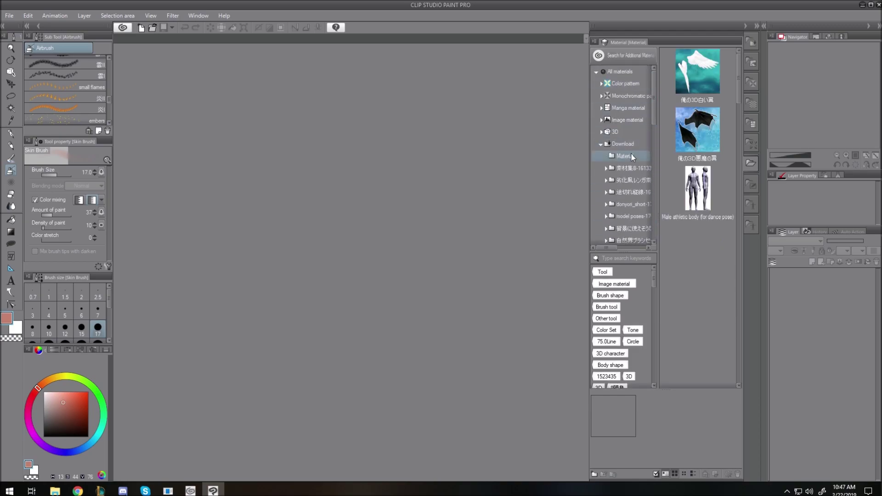
pyautogui.click(706, 254)
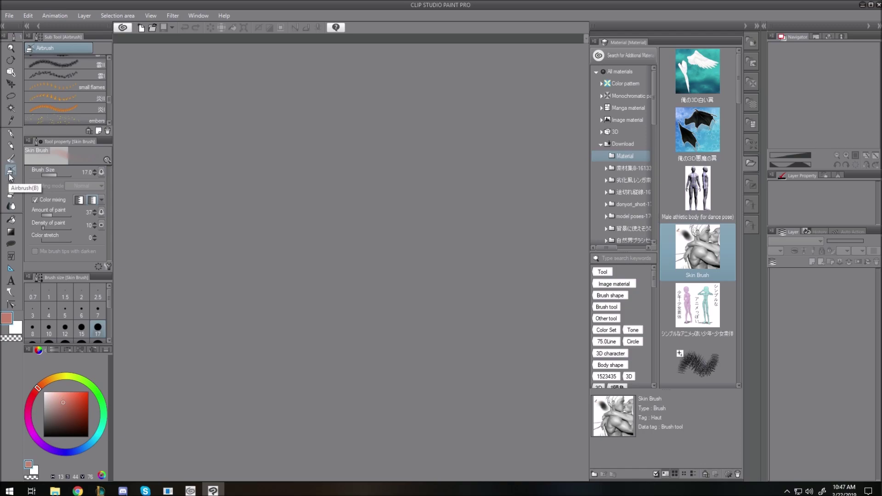
# - Find the Skin Brush among the Airbrush sub tools and collapse the materials list
pyautogui.scroll(-3, 79, 89)
pyautogui.scroll(-4, 80, 91)
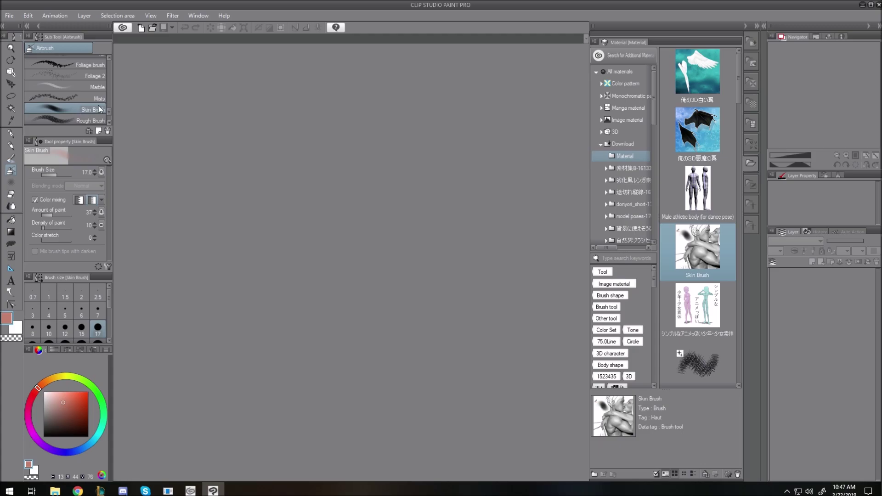
pyautogui.click(743, 24)
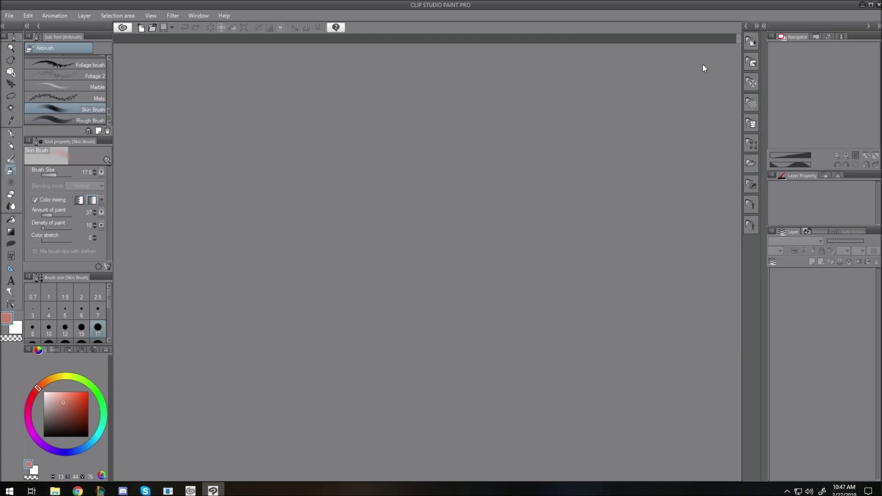
# - Open the line art file neko_k_project_lineart_by_mokalala-d5mc8j3.png from the reference pictures
pyautogui.click(9, 16)
pyautogui.moveTo(28, 16)
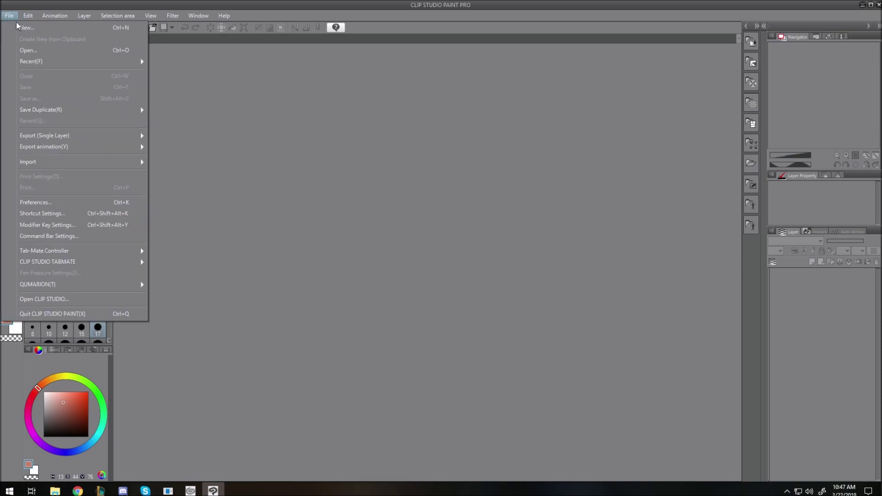
pyautogui.click(30, 50)
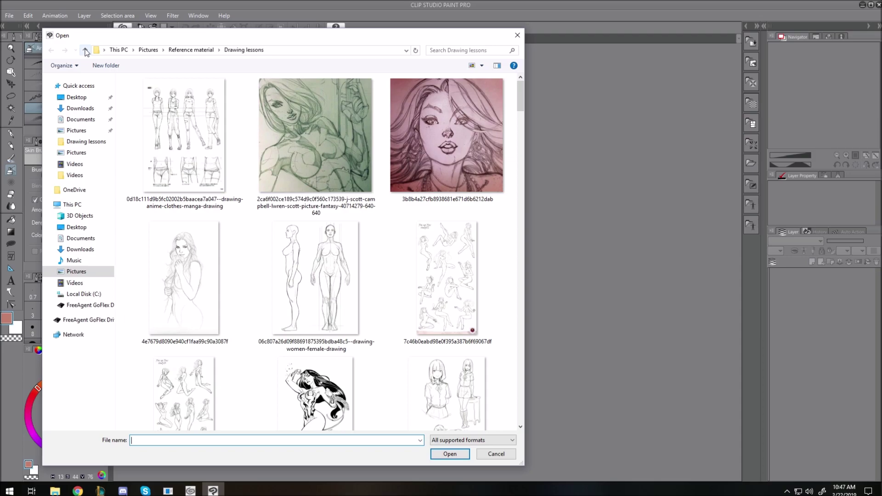
pyautogui.click(85, 49)
pyautogui.doubleClick(276, 257)
pyautogui.doubleClick(304, 265)
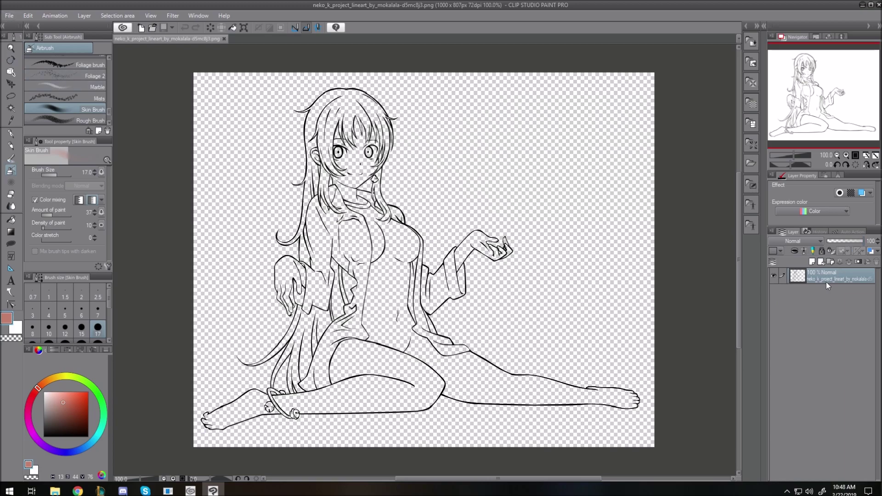
# - Add a layer filled with neutral grey (saturation 0, value 64) beneath the line art, with an empty layer between them
pyautogui.click(812, 263)
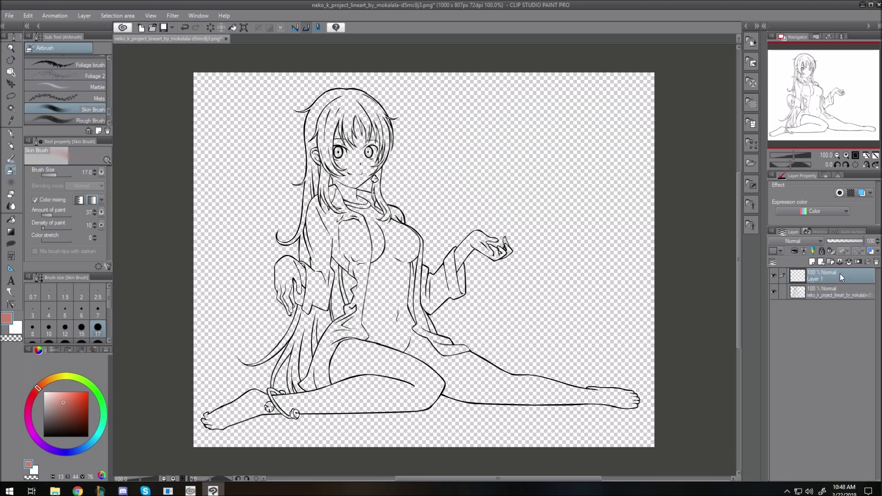
pyautogui.click(44, 432)
pyautogui.click(44, 417)
pyautogui.click(44, 408)
pyautogui.hotkey('alt', 'BackSpace')
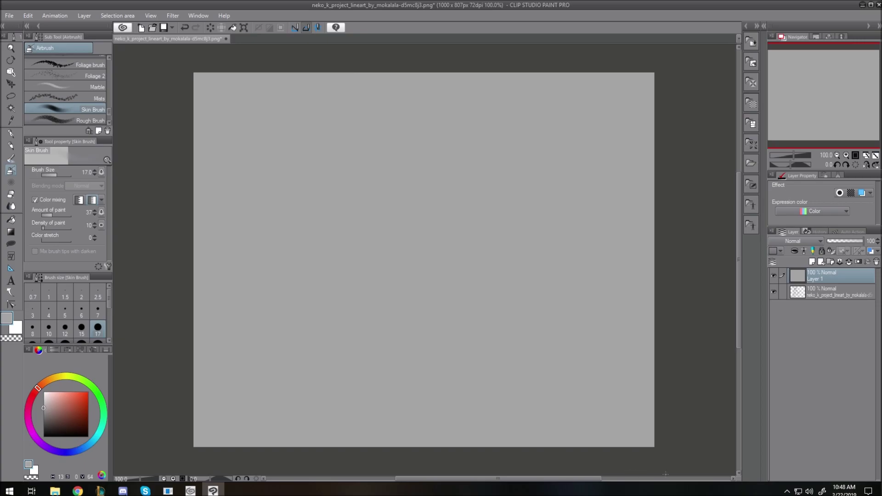
pyautogui.moveTo(827, 299); pyautogui.dragTo(827, 325)
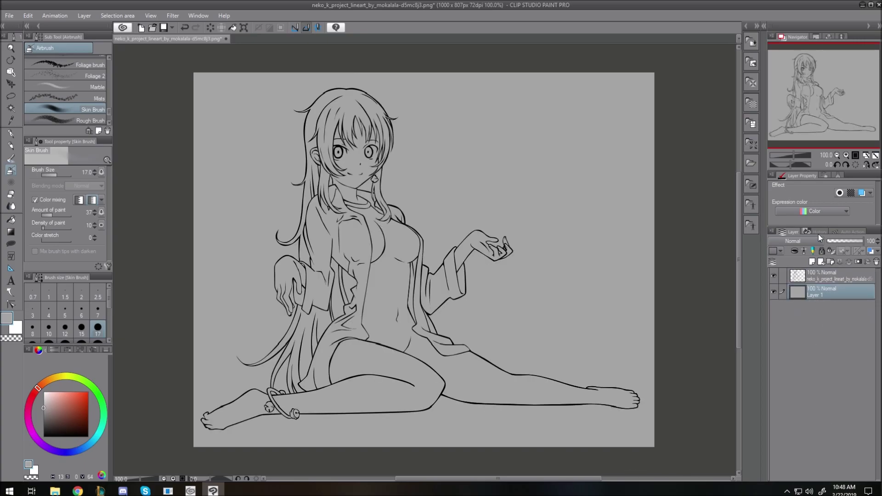
pyautogui.click(812, 263)
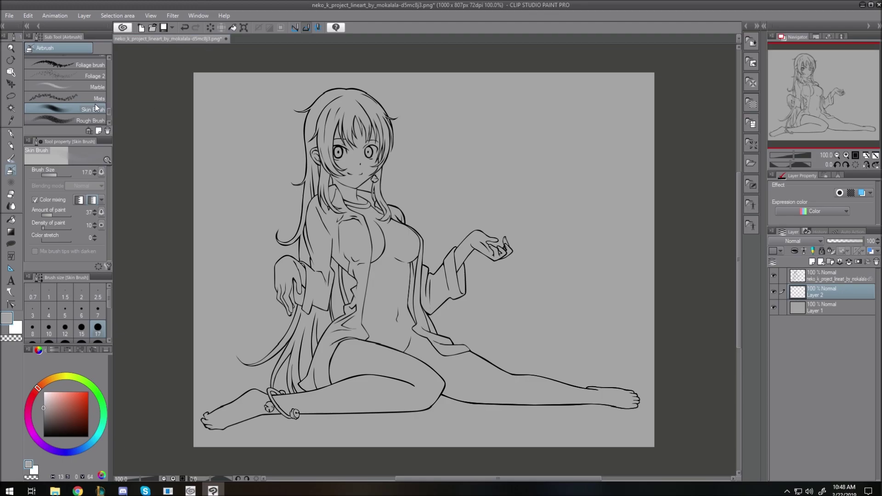
# - Review the Skin Brush's detailed settings for brush size, ink, anti-aliasing, brush shape and brush tip
pyautogui.click(108, 266)
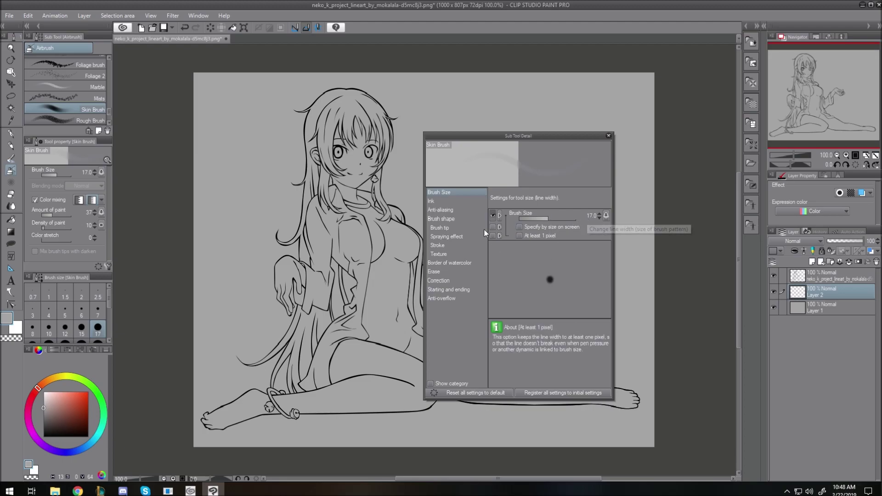
pyautogui.click(437, 201)
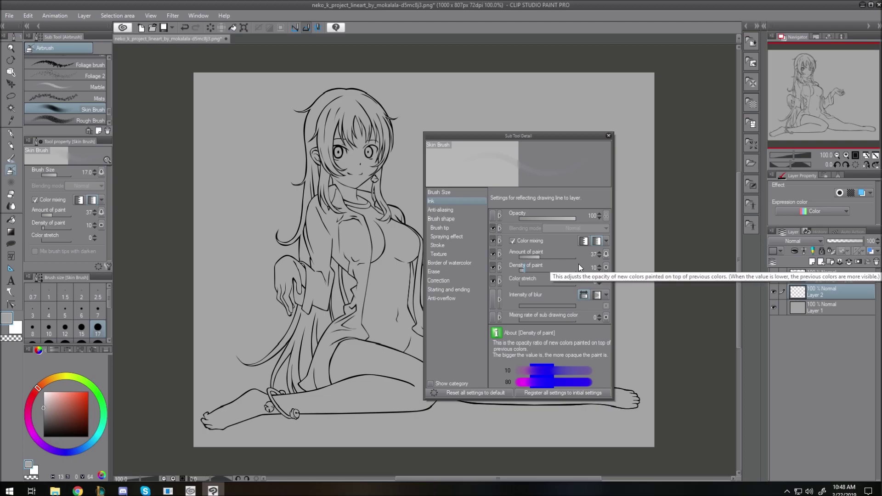
pyautogui.click(446, 213)
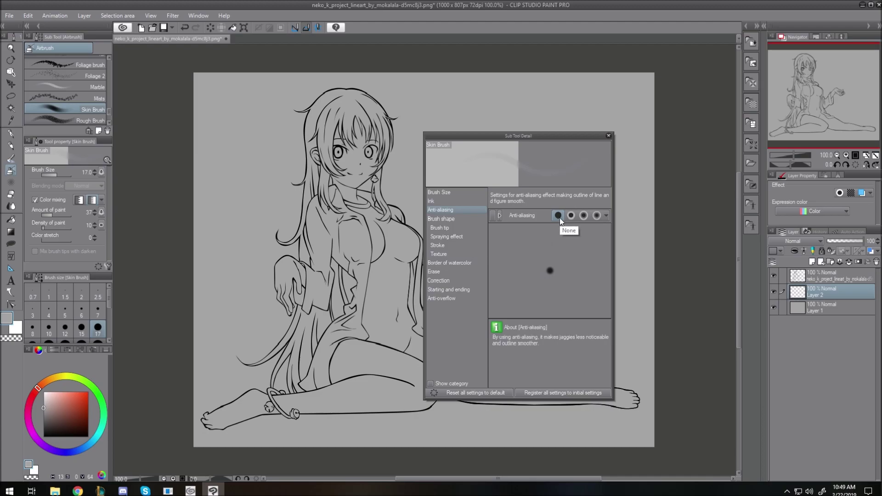
pyautogui.click(453, 221)
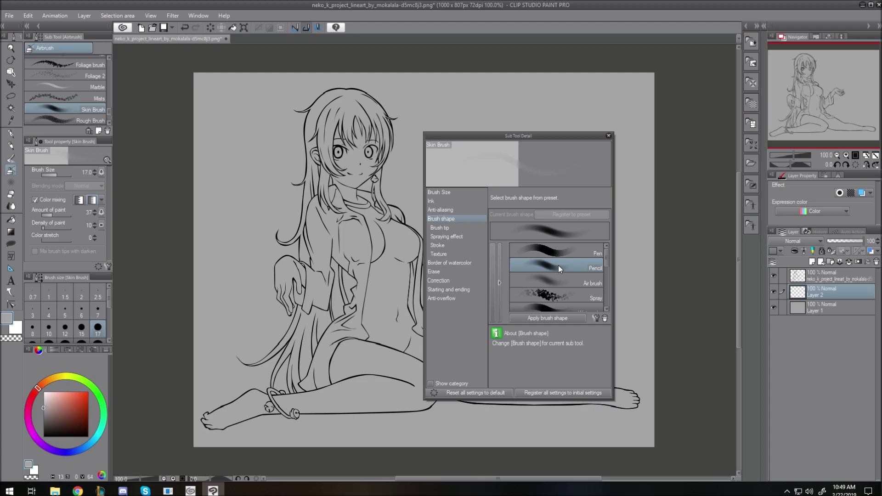
pyautogui.click(451, 230)
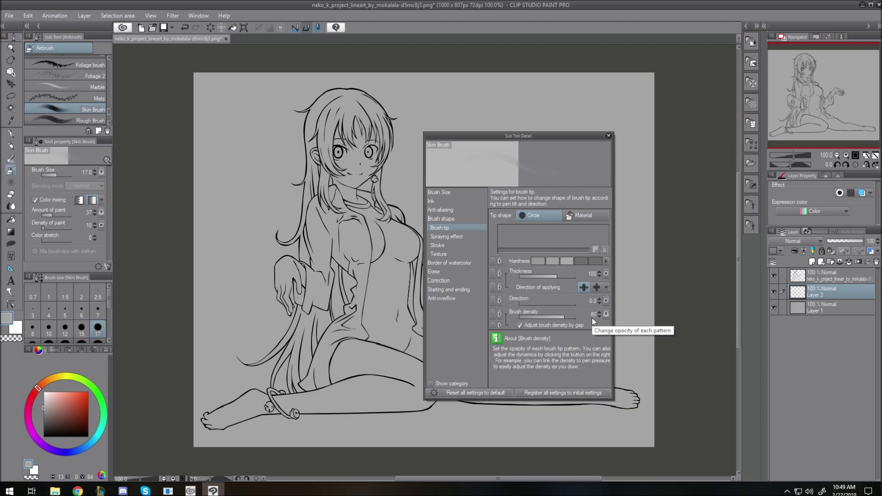
# - Review the Skin Brush's remaining detailed settings, from spraying effect, stroke and texture through to anti-overflow, and close them
pyautogui.click(448, 236)
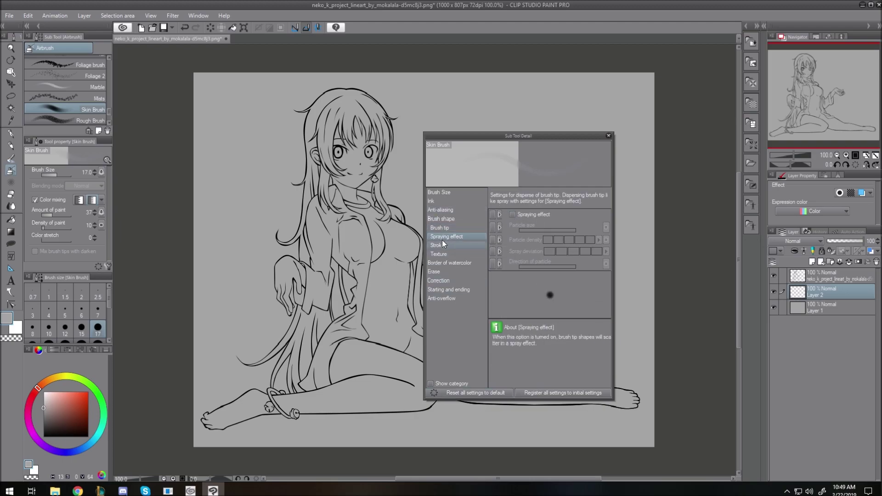
pyautogui.click(438, 249)
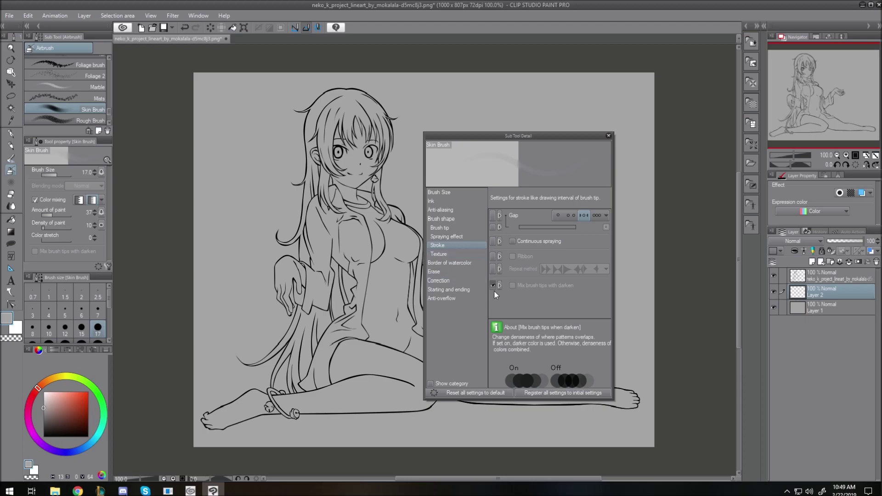
pyautogui.click(449, 255)
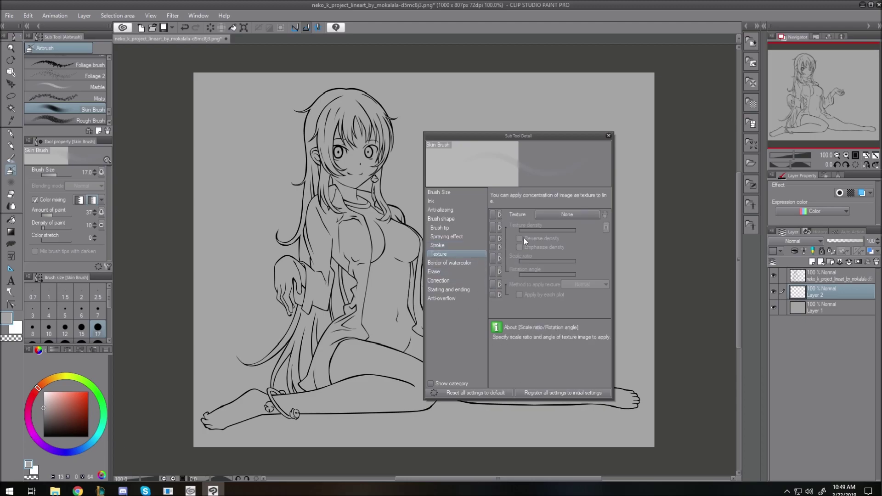
pyautogui.click(448, 265)
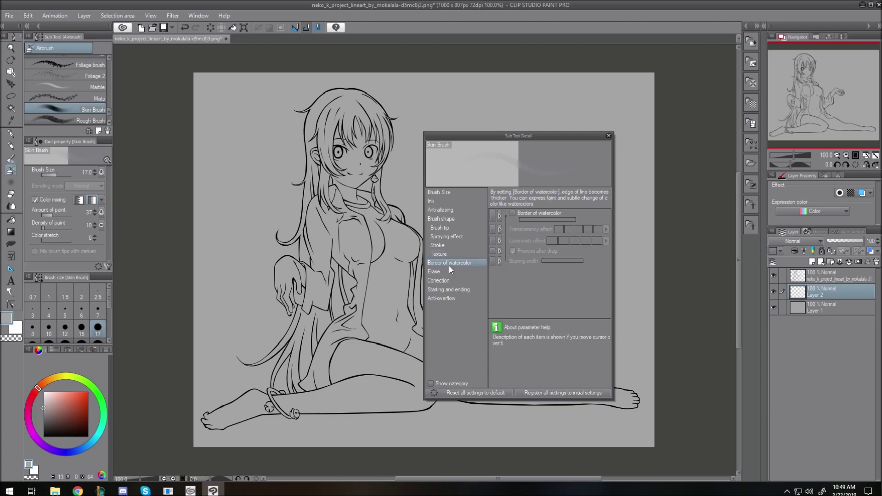
pyautogui.click(443, 273)
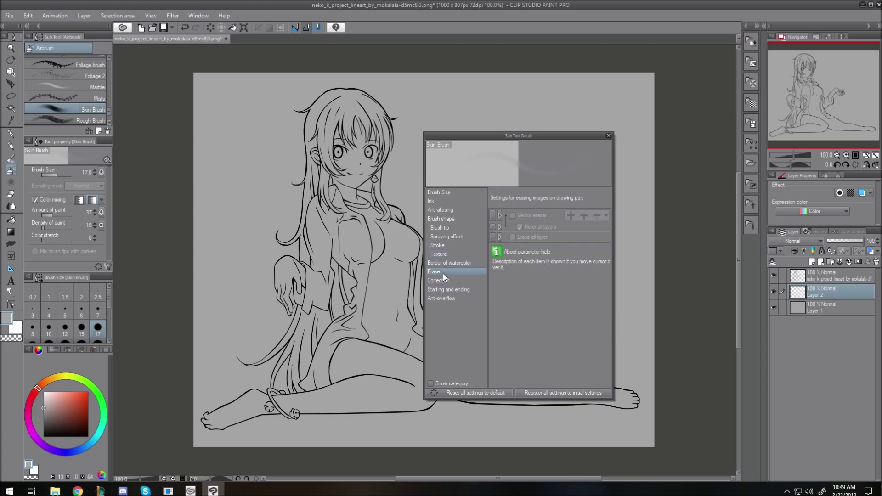
pyautogui.click(437, 280)
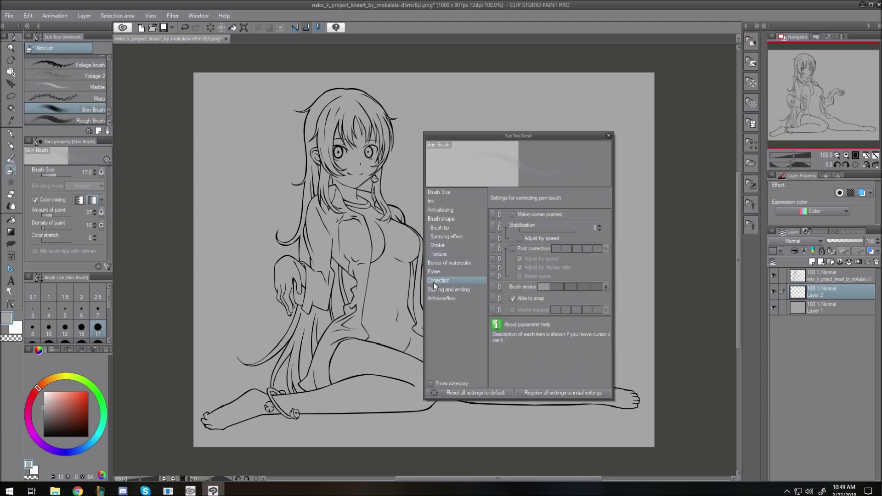
pyautogui.click(448, 289)
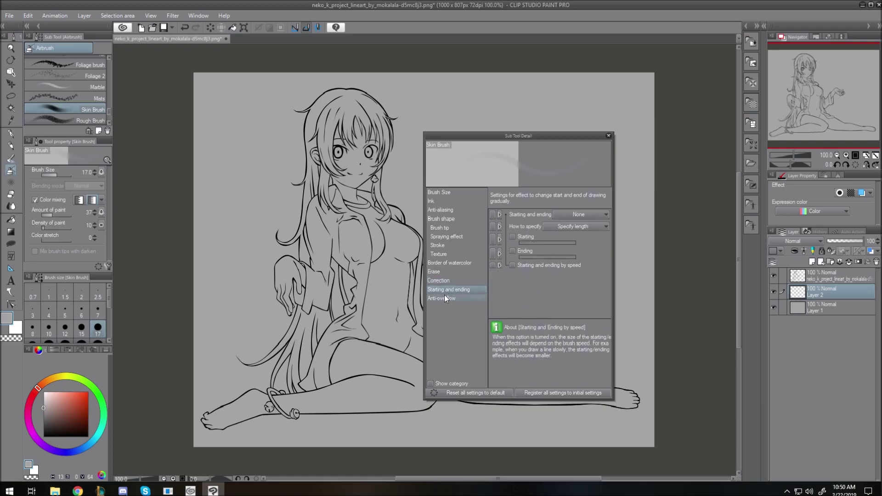
pyautogui.click(445, 298)
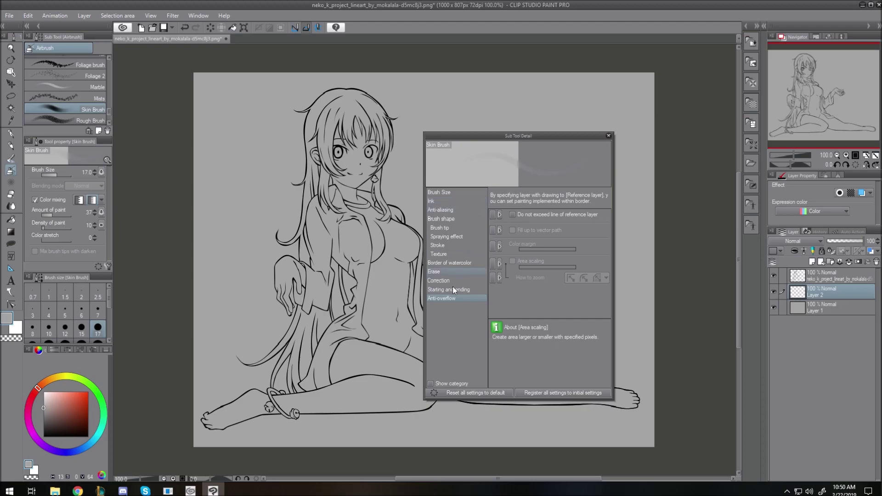
pyautogui.click(609, 136)
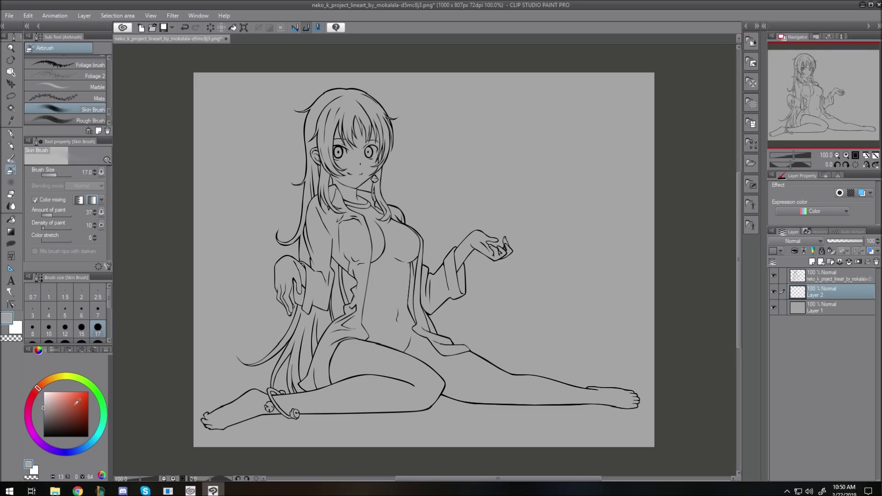
# - Choose a muted reddish-brown base skin color with saturation 47 and value 56
pyautogui.moveTo(79, 415); pyautogui.dragTo(68, 403)
pyautogui.moveTo(38, 388); pyautogui.dragTo(35, 391)
pyautogui.moveTo(80, 411); pyautogui.dragTo(70, 409)
pyautogui.moveTo(43, 397)
pyautogui.mouseDown()
pyautogui.moveTo(37, 392)
pyautogui.moveTo(64, 411)
pyautogui.mouseUp()
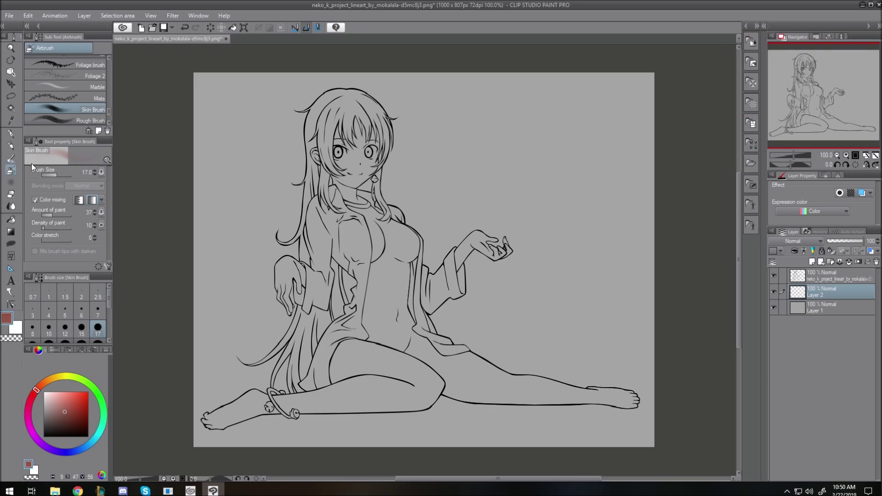
pyautogui.click(10, 96)
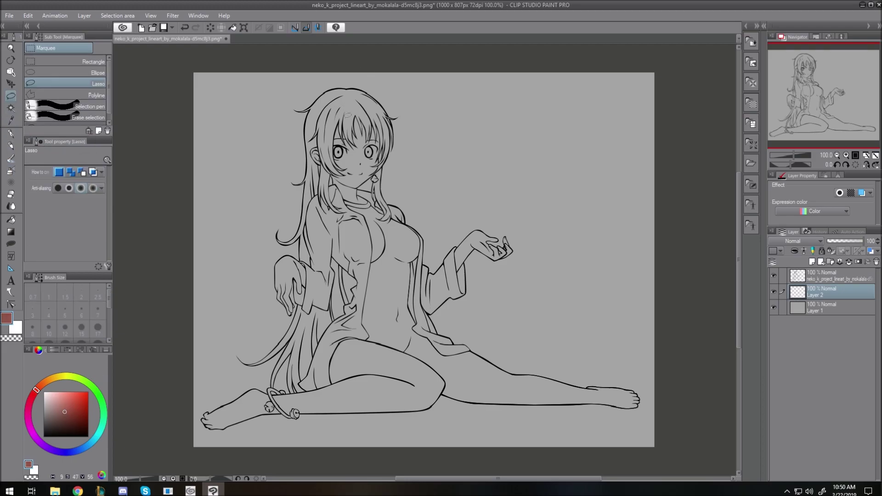
pyautogui.moveTo(351, 103)
pyautogui.mouseDown()
pyautogui.moveTo(318, 118)
pyautogui.moveTo(312, 134)
pyautogui.mouseUp()
pyautogui.moveTo(314, 169)
pyautogui.mouseDown()
pyautogui.moveTo(363, 244)
pyautogui.moveTo(389, 224)
pyautogui.mouseUp()
pyautogui.moveTo(373, 176)
pyautogui.mouseDown()
pyautogui.moveTo(391, 121)
pyautogui.moveTo(367, 99)
pyautogui.moveTo(347, 94)
pyautogui.moveTo(324, 112)
pyautogui.mouseUp()
pyautogui.click(259, 263)
# - Block in the face, neck and chest with the reddish-brown base color using Lasso fill on Layer 2
pyautogui.click(12, 244)
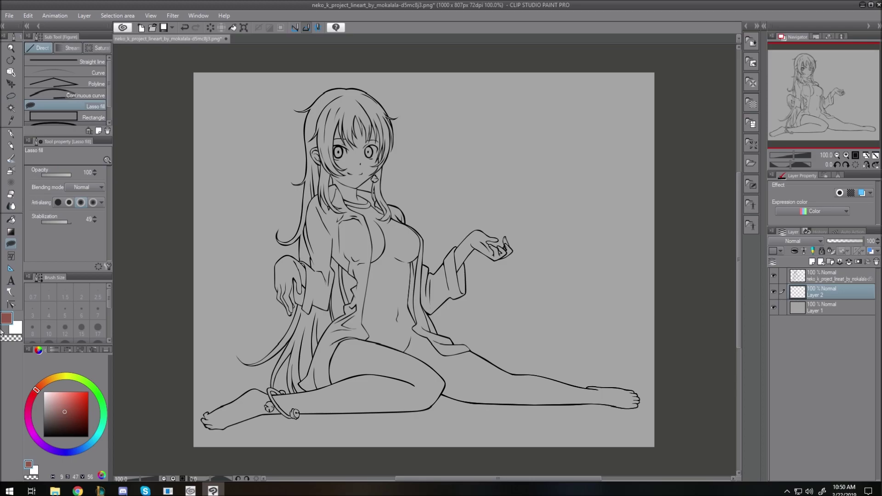
pyautogui.scroll(5, 372, 129)
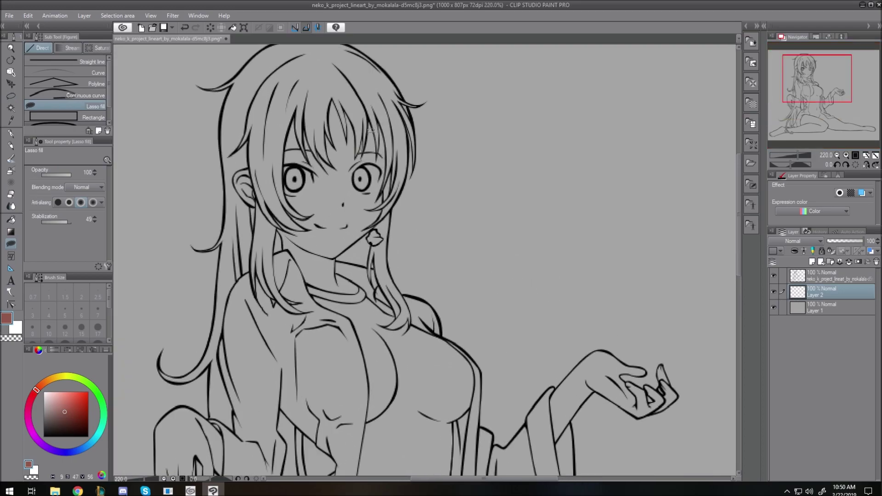
pyautogui.moveTo(343, 70)
pyautogui.mouseDown()
pyautogui.moveTo(259, 91)
pyautogui.moveTo(235, 115)
pyautogui.moveTo(230, 182)
pyautogui.moveTo(276, 351)
pyautogui.moveTo(308, 398)
pyautogui.moveTo(337, 425)
pyautogui.moveTo(414, 442)
pyautogui.moveTo(451, 432)
pyautogui.moveTo(471, 413)
pyautogui.moveTo(485, 391)
pyautogui.moveTo(477, 362)
pyautogui.moveTo(419, 308)
pyautogui.moveTo(413, 314)
pyautogui.moveTo(365, 293)
pyautogui.moveTo(369, 280)
pyautogui.moveTo(336, 257)
pyautogui.moveTo(403, 169)
pyautogui.moveTo(393, 108)
pyautogui.mouseUp()
pyautogui.moveTo(367, 78)
pyautogui.mouseDown()
pyautogui.moveTo(399, 98)
pyautogui.moveTo(418, 163)
pyautogui.moveTo(408, 134)
pyautogui.moveTo(405, 179)
pyautogui.moveTo(386, 218)
pyautogui.moveTo(315, 260)
pyautogui.moveTo(367, 81)
pyautogui.mouseUp()
pyautogui.moveTo(371, 271)
pyautogui.mouseDown()
pyautogui.moveTo(373, 285)
pyautogui.moveTo(376, 258)
pyautogui.mouseUp()
pyautogui.moveTo(395, 223)
pyautogui.mouseDown()
pyautogui.moveTo(392, 193)
pyautogui.moveTo(390, 201)
pyautogui.mouseUp()
pyautogui.moveTo(335, 260)
pyautogui.mouseDown()
pyautogui.moveTo(382, 267)
pyautogui.moveTo(379, 308)
pyautogui.moveTo(389, 293)
pyautogui.mouseUp()
pyautogui.moveTo(382, 250)
pyautogui.mouseDown()
pyautogui.moveTo(379, 276)
pyautogui.moveTo(413, 318)
pyautogui.moveTo(391, 272)
pyautogui.moveTo(391, 245)
pyautogui.moveTo(378, 280)
pyautogui.moveTo(405, 291)
pyautogui.mouseUp()
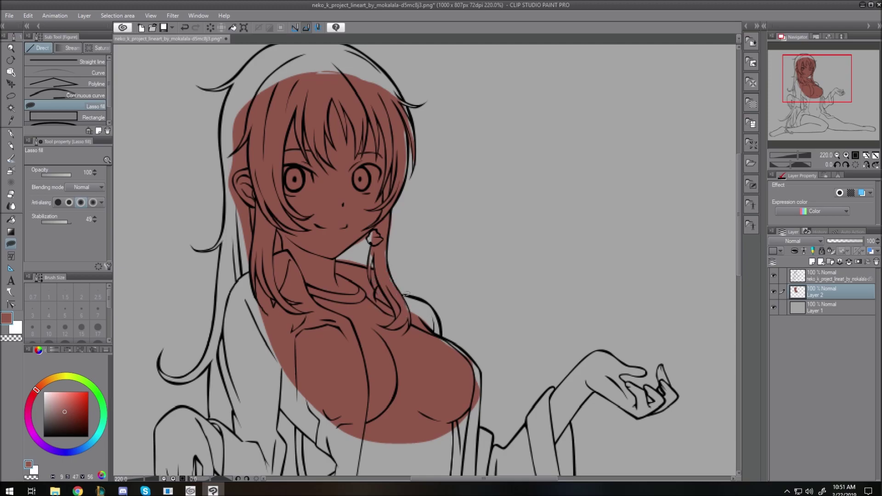
# - Extend the base fill over the gaps by the earring, both shoulders, the side of the chest and the top of the head
pyautogui.moveTo(384, 243)
pyautogui.mouseDown()
pyautogui.moveTo(387, 271)
pyautogui.moveTo(382, 226)
pyautogui.moveTo(371, 229)
pyautogui.moveTo(380, 284)
pyautogui.mouseUp()
pyautogui.moveTo(440, 320)
pyautogui.mouseDown()
pyautogui.moveTo(441, 342)
pyautogui.moveTo(404, 304)
pyautogui.mouseUp()
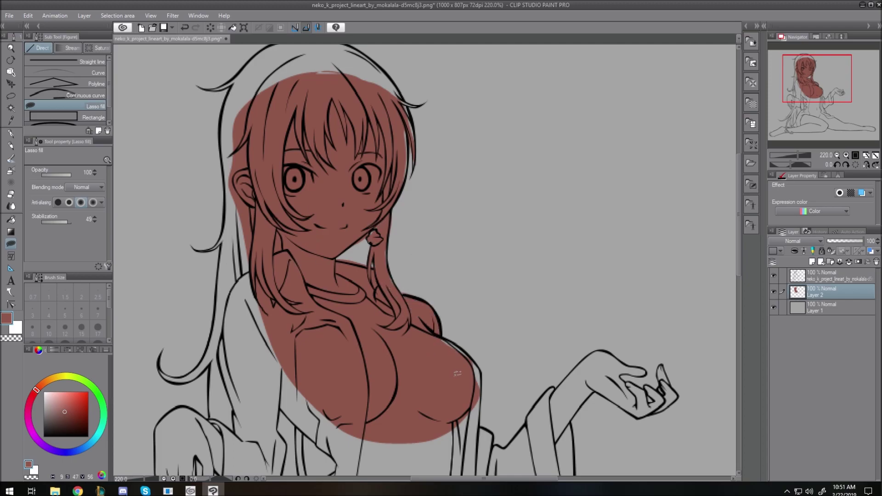
pyautogui.moveTo(481, 364)
pyautogui.mouseDown()
pyautogui.moveTo(479, 430)
pyautogui.moveTo(436, 436)
pyautogui.moveTo(425, 376)
pyautogui.moveTo(436, 336)
pyautogui.mouseUp()
pyautogui.moveTo(235, 180)
pyautogui.mouseDown()
pyautogui.moveTo(243, 261)
pyautogui.moveTo(229, 311)
pyautogui.mouseUp()
pyautogui.moveTo(256, 363)
pyautogui.mouseDown()
pyautogui.moveTo(303, 401)
pyautogui.moveTo(274, 174)
pyautogui.moveTo(281, 184)
pyautogui.mouseUp()
pyautogui.moveTo(356, 60)
pyautogui.mouseDown()
pyautogui.moveTo(262, 76)
pyautogui.moveTo(390, 110)
pyautogui.moveTo(387, 91)
pyautogui.mouseUp()
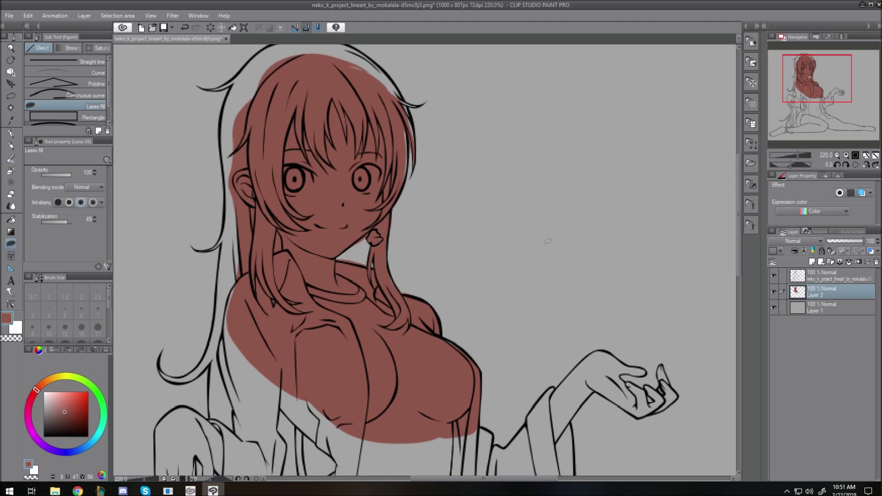
# - Lock the transparent pixels of Layer 2 and switch back to the Skin Brush airbrush
pyautogui.click(830, 251)
pyautogui.click(11, 171)
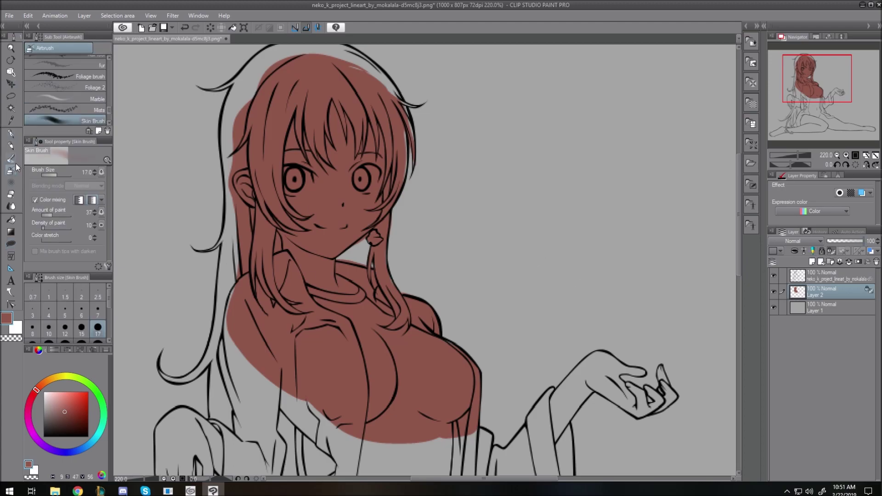
pyautogui.moveTo(108, 108); pyautogui.dragTo(109, 112)
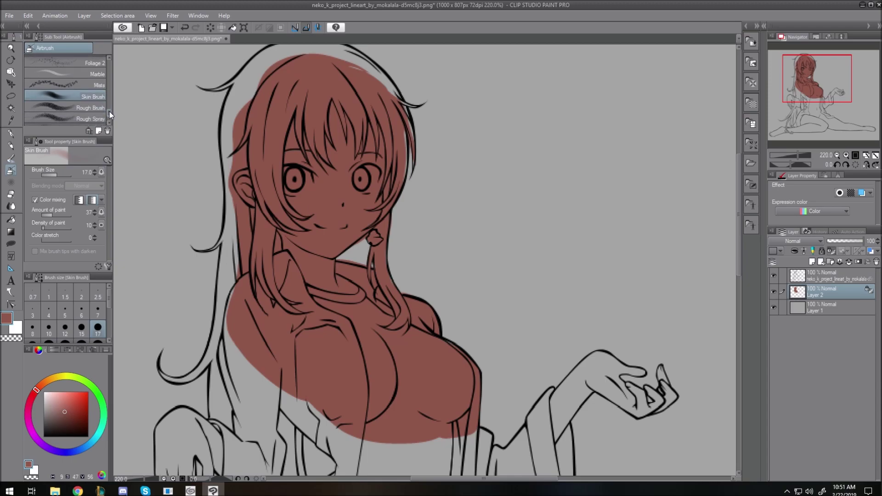
# - Choose a dark red shadow color with saturation 72 and value 30
pyautogui.click(34, 394)
pyautogui.click(77, 424)
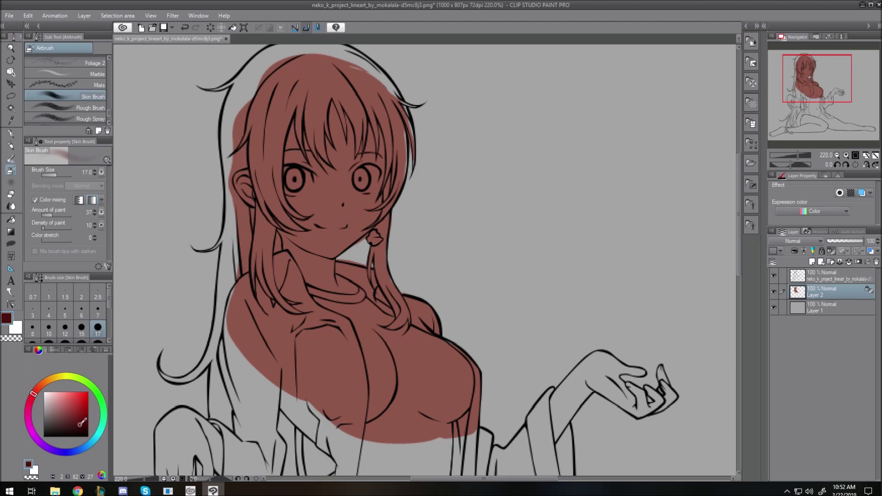
pyautogui.click(76, 423)
# - Set the brush size to 10 and paint the shadow under the bangs above the eye on the ear side
pyautogui.press('[')
pyautogui.press('[')
pyautogui.press('[')
pyautogui.press('[')
pyautogui.press(']')
pyautogui.press(']')
pyautogui.press(']')
pyautogui.press(']')
pyautogui.press('[')
pyautogui.press('[')
pyautogui.press('[')
pyautogui.press(']')
pyautogui.press(']')
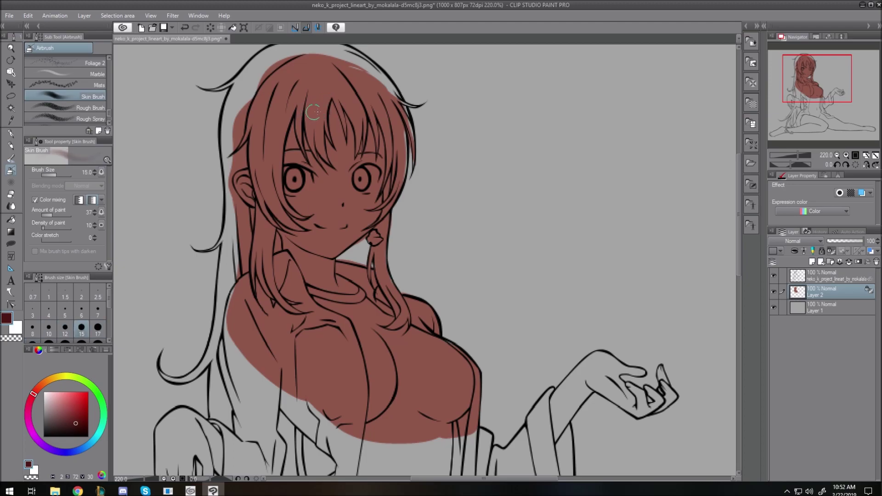
pyautogui.press(']')
pyautogui.press('[')
pyautogui.press('[')
pyautogui.press('[')
pyautogui.press('[')
pyautogui.press(']')
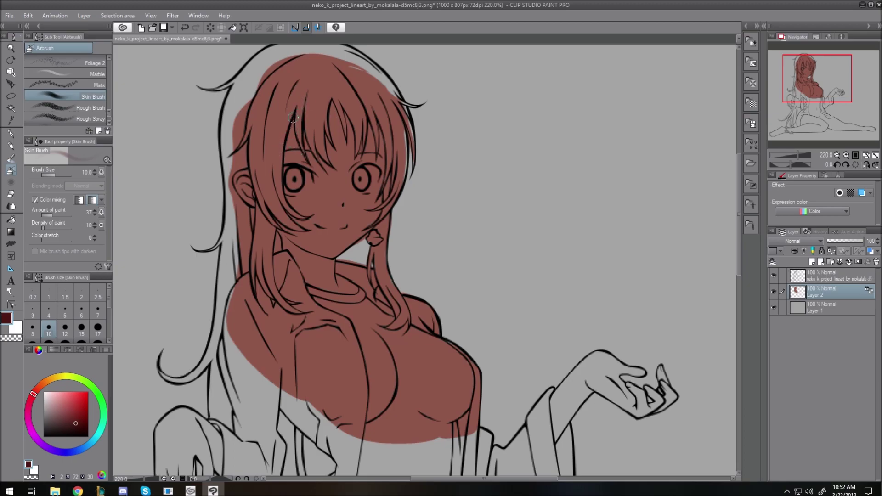
pyautogui.moveTo(292, 120)
pyautogui.mouseDown()
pyautogui.moveTo(300, 153)
pyautogui.moveTo(294, 123)
pyautogui.moveTo(307, 163)
pyautogui.moveTo(292, 123)
pyautogui.moveTo(307, 161)
pyautogui.moveTo(297, 145)
pyautogui.moveTo(317, 154)
pyautogui.moveTo(303, 135)
pyautogui.moveTo(327, 176)
pyautogui.mouseUp()
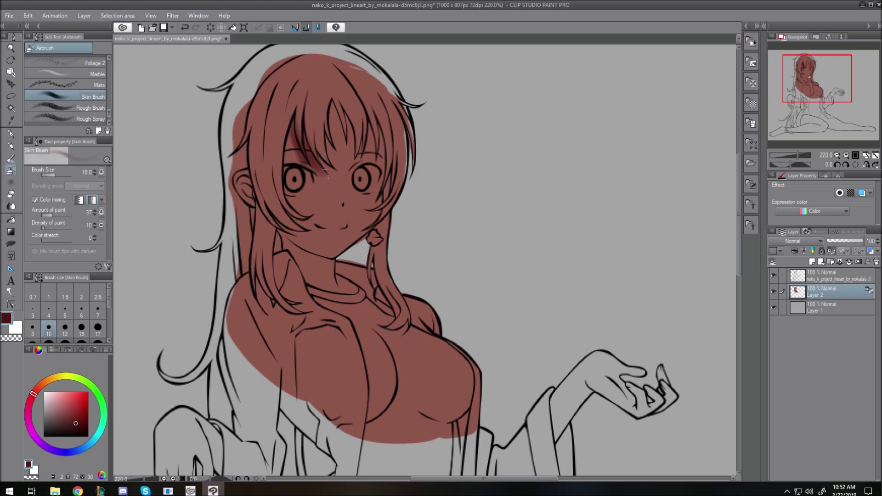
# - Set the brush size to 7 and continue the shadow down the side of the face and beneath the rest of the bangs
pyautogui.press('[')
pyautogui.press('[')
pyautogui.press('[')
pyautogui.press('[')
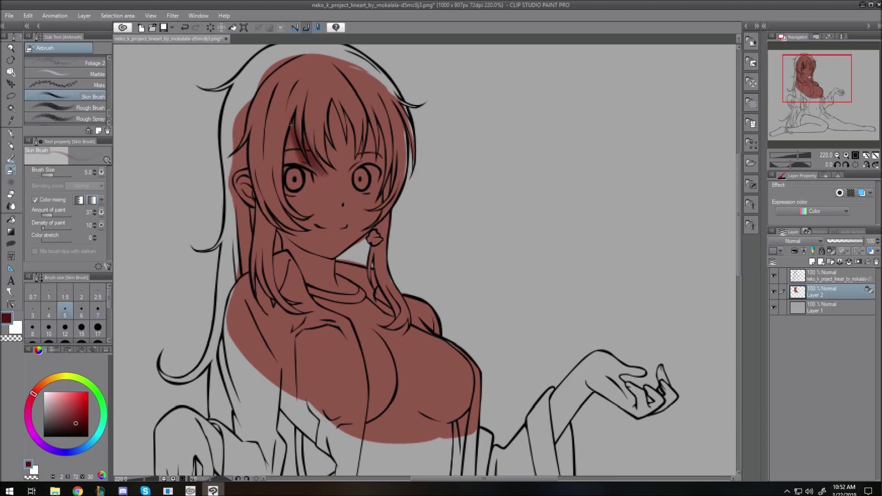
pyautogui.press(']')
pyautogui.press(']')
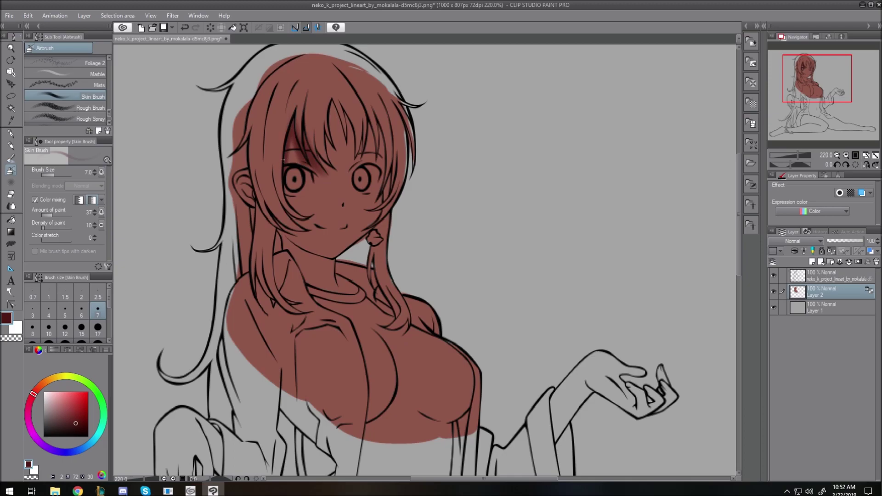
pyautogui.moveTo(286, 192)
pyautogui.mouseDown()
pyautogui.moveTo(301, 212)
pyautogui.moveTo(283, 191)
pyautogui.mouseUp()
pyautogui.moveTo(322, 130)
pyautogui.mouseDown()
pyautogui.moveTo(332, 152)
pyautogui.moveTo(334, 107)
pyautogui.moveTo(344, 148)
pyautogui.moveTo(335, 109)
pyautogui.moveTo(344, 112)
pyautogui.moveTo(351, 154)
pyautogui.moveTo(371, 123)
pyautogui.moveTo(373, 149)
pyautogui.moveTo(377, 120)
pyautogui.moveTo(382, 182)
pyautogui.moveTo(381, 139)
pyautogui.moveTo(373, 202)
pyautogui.mouseUp()
# - Set the brush size to 5 and shade the cheek along the hair strands, the nose and beneath the lower lip
pyautogui.press('[')
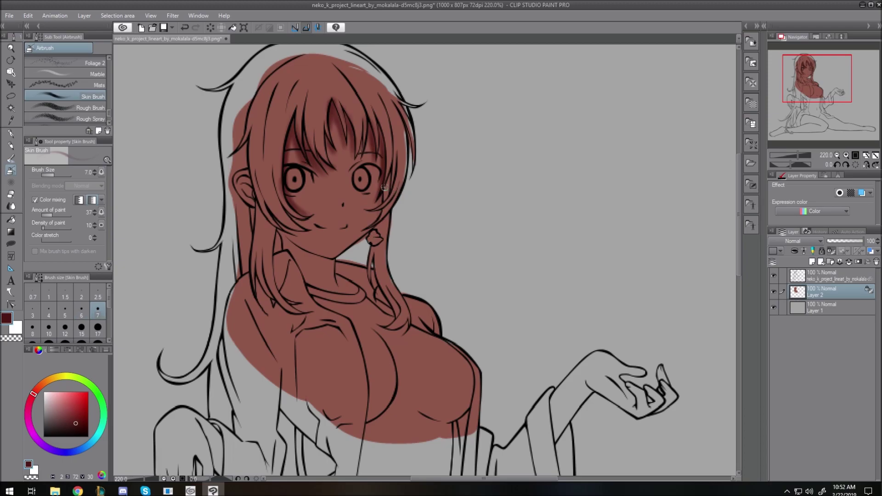
pyautogui.press('[')
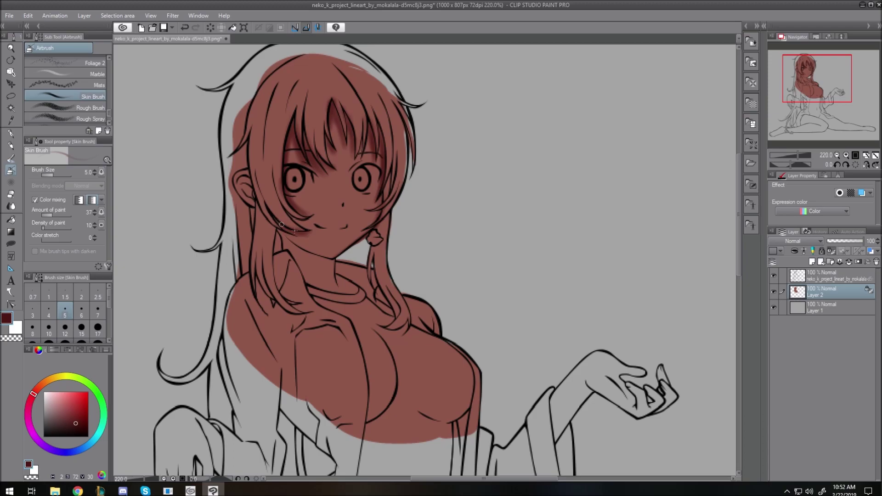
pyautogui.moveTo(289, 215); pyautogui.dragTo(308, 217)
pyautogui.moveTo(330, 234); pyautogui.dragTo(343, 233)
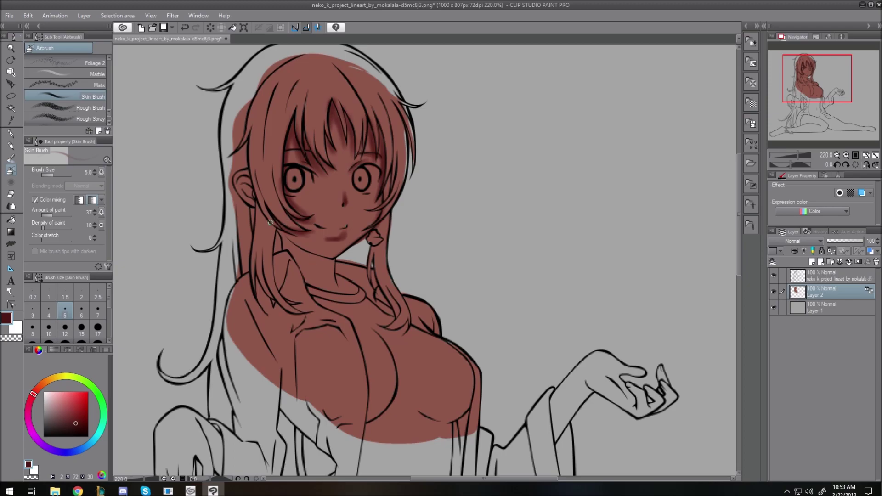
# - Shade the jawline and the neck beneath the chin, enlarging the brush to 7 and finally 10
pyautogui.moveTo(274, 227)
pyautogui.mouseDown()
pyautogui.moveTo(341, 264)
pyautogui.moveTo(304, 253)
pyautogui.mouseUp()
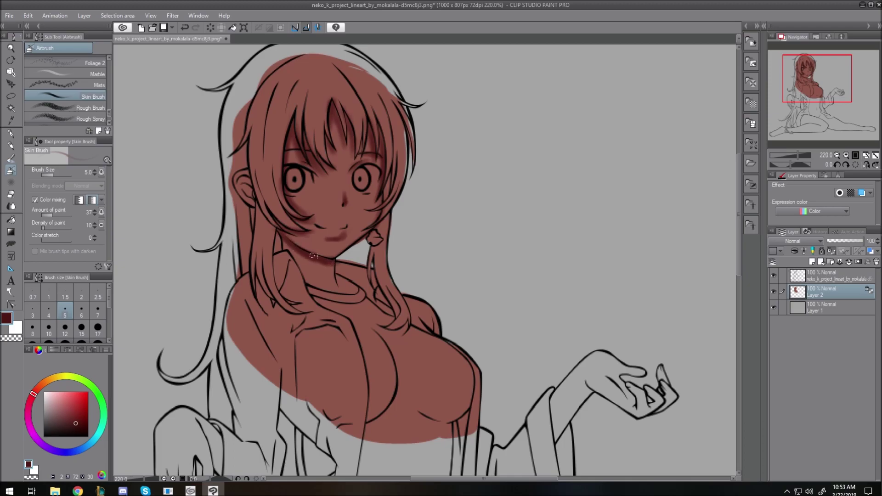
pyautogui.press(']')
pyautogui.press(']')
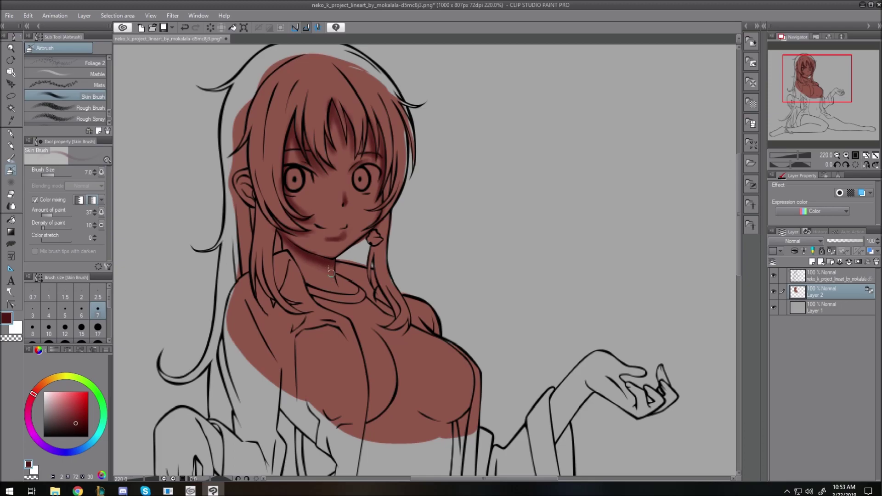
pyautogui.press(']')
pyautogui.press(']')
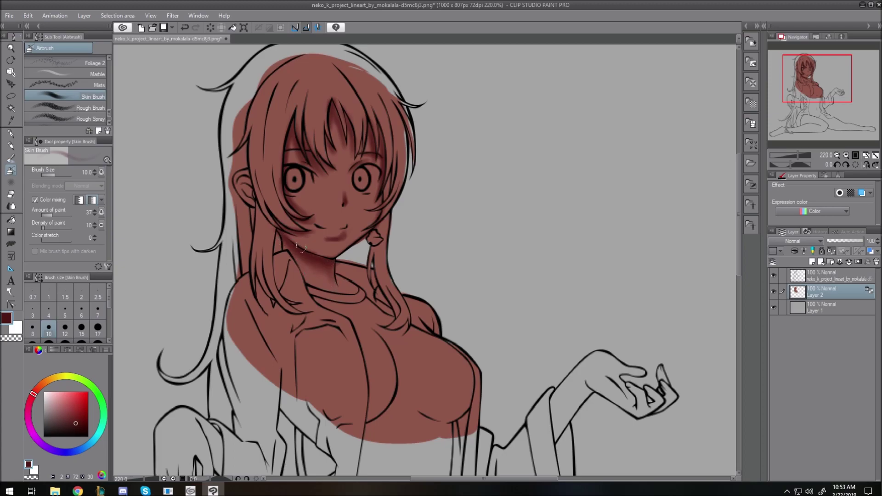
# - Refine the shadow on the neck beneath the jaw, reducing the Skin Brush size to 7 and then to 1.5
pyautogui.press('[')
pyautogui.press('[')
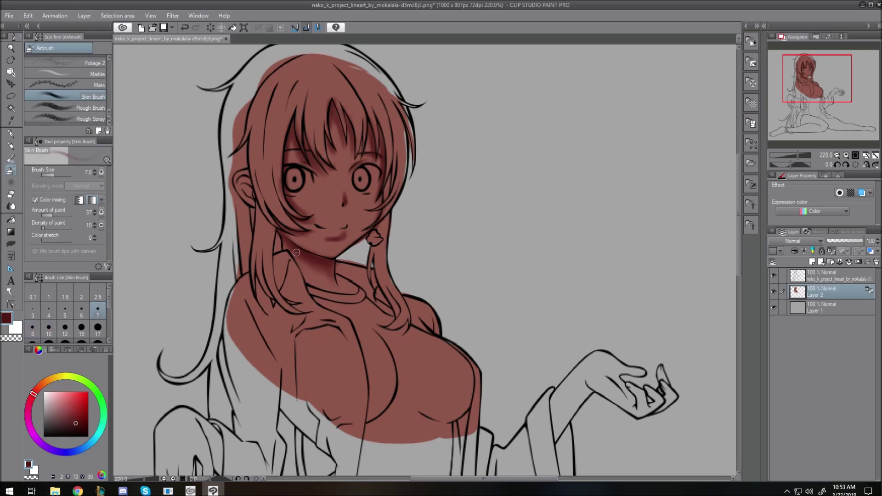
pyautogui.press('[')
pyautogui.press('[')
pyautogui.press('[')
pyautogui.press('[')
pyautogui.press('[')
pyautogui.press('[')
pyautogui.press('[')
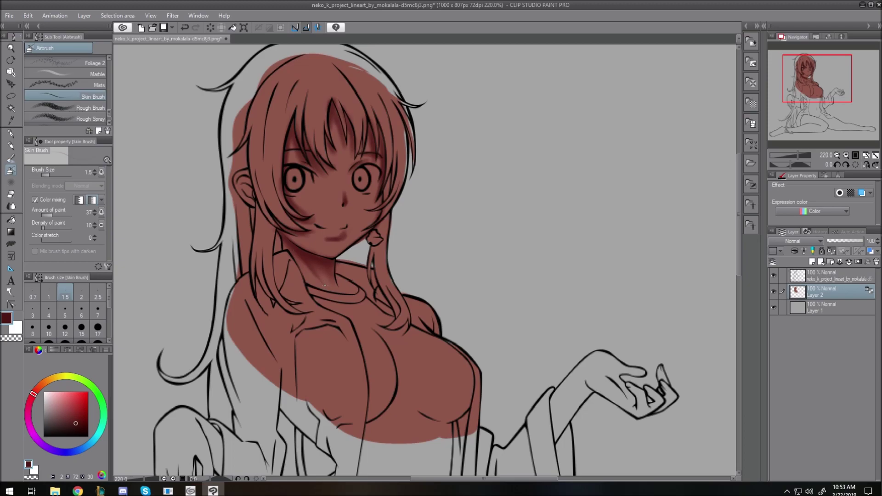
# - Build up the neck shadow under the jawline, enlarging the brush to 5, 7 and finally 8
pyautogui.press(']')
pyautogui.press(']')
pyautogui.press(']')
pyautogui.press(']')
pyautogui.press(']')
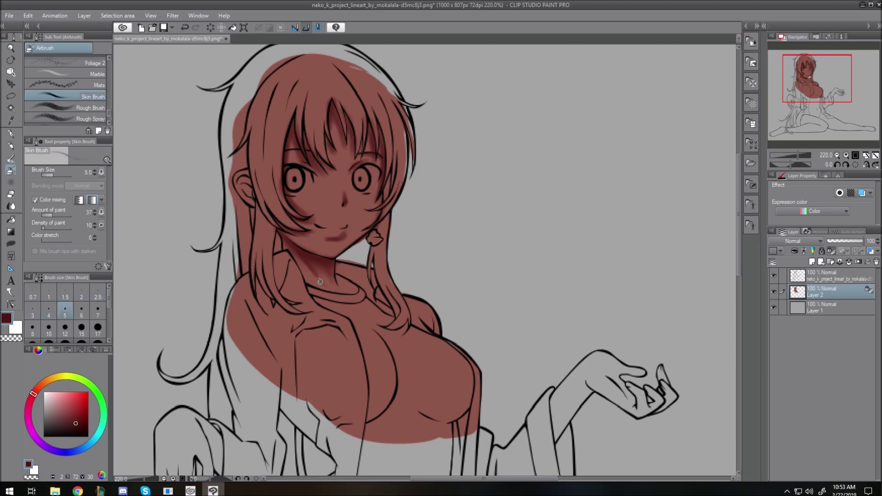
pyautogui.press(']')
pyautogui.press(']')
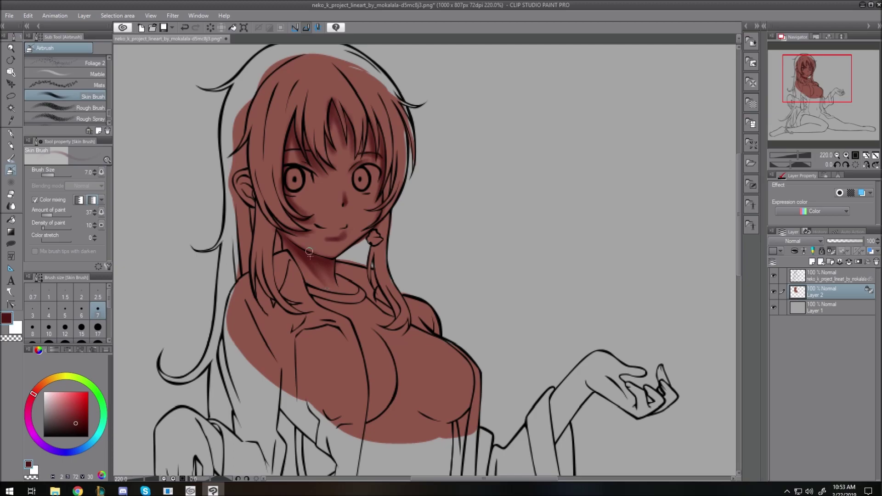
pyautogui.press(']')
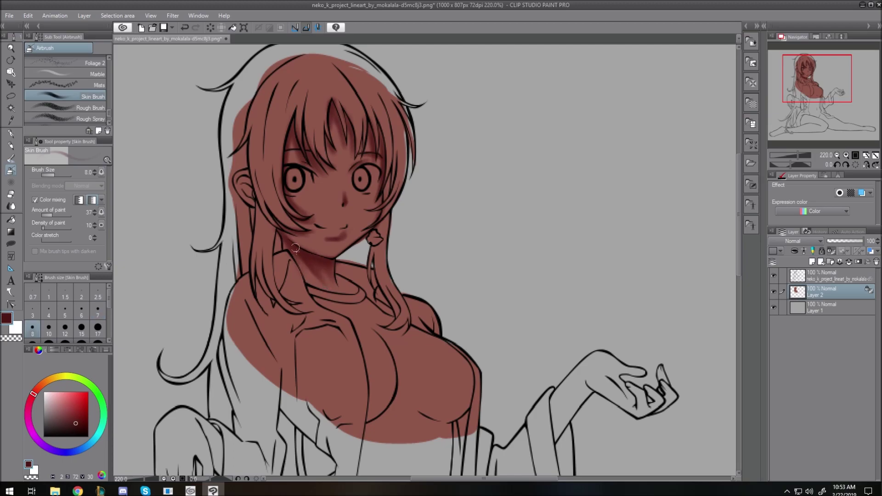
# - Shade the inside of the ear with the brush at size 3, then enlarge the brush to 8
pyautogui.press('[')
pyautogui.press('[')
pyautogui.press('[')
pyautogui.press('[')
pyautogui.press('[')
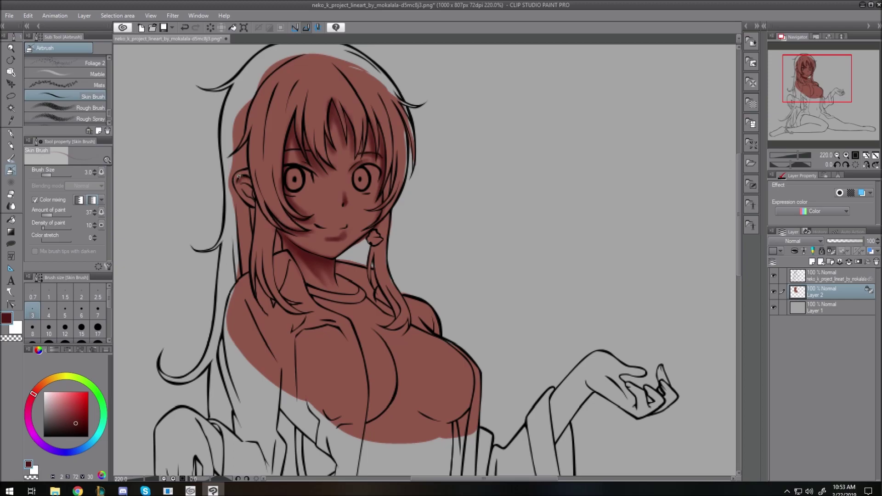
pyautogui.moveTo(239, 182); pyautogui.dragTo(249, 186)
pyautogui.press(']')
pyautogui.press(']')
pyautogui.press(']')
pyautogui.press(']')
pyautogui.press(']')
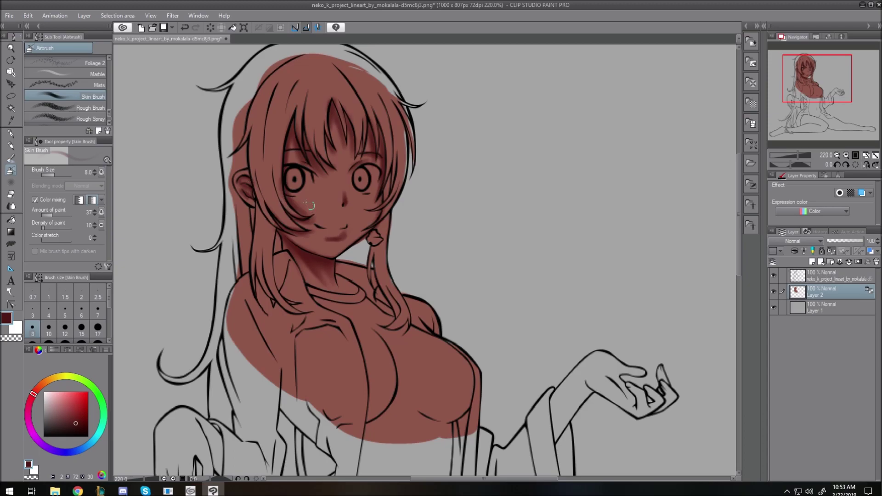
# - Darken the inner corner of the eye on the ear side, varying the brush size between 3, 6 and 4
pyautogui.press('[')
pyautogui.press('[')
pyautogui.press('[')
pyautogui.press('[')
pyautogui.press('[')
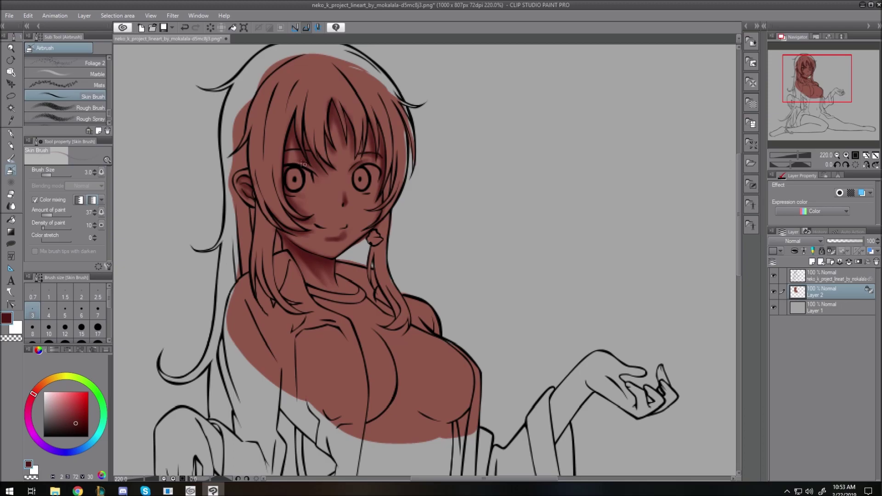
pyautogui.press(']')
pyautogui.press(']')
pyautogui.press(']')
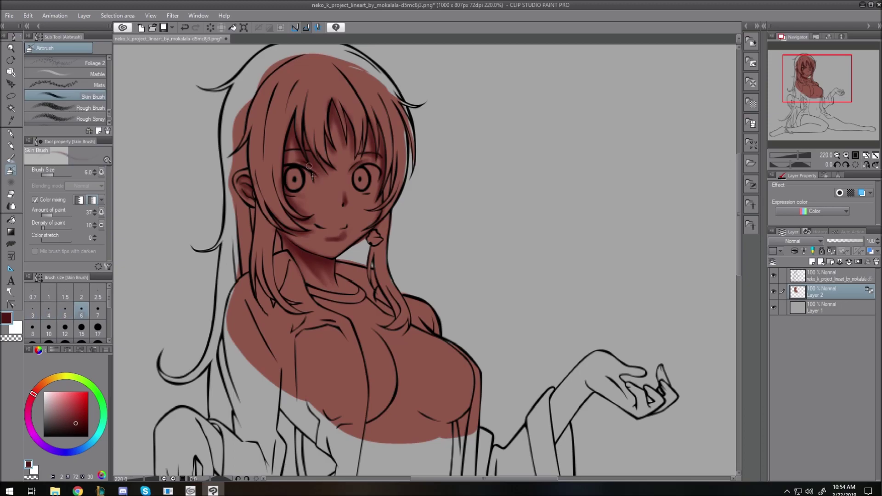
pyautogui.press(']')
pyautogui.press(']')
pyautogui.press(']')
pyautogui.press('[')
pyautogui.press('[')
pyautogui.press('[')
pyautogui.press('[')
pyautogui.press('[')
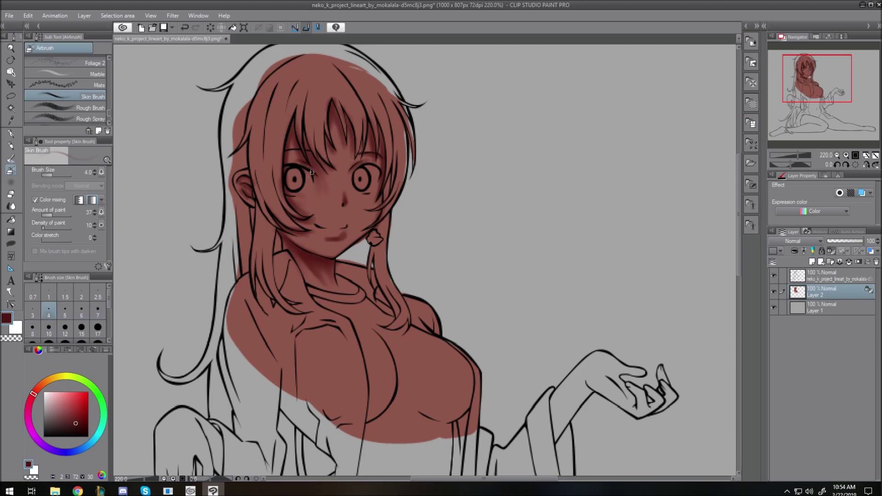
# - Shade beneath the brow of the other eye and beside the nose, using brush sizes 3, 7 and 12
pyautogui.press('[')
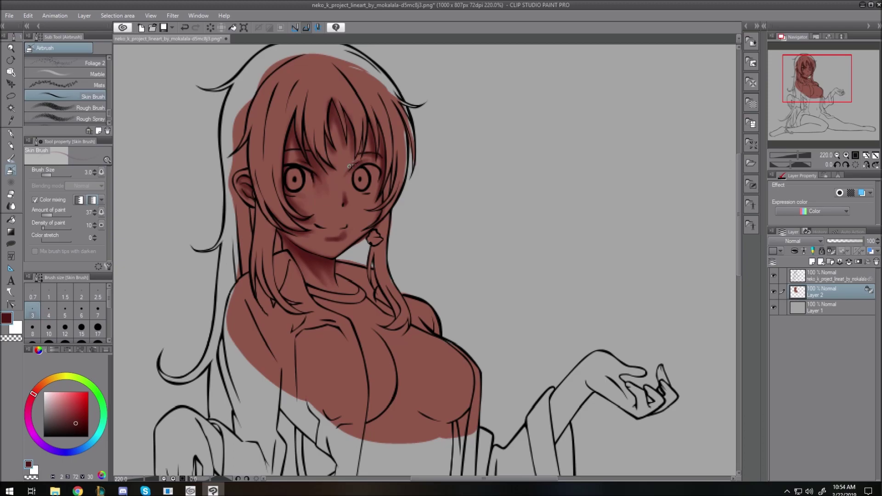
pyautogui.press(']')
pyautogui.press(']')
pyautogui.press(']')
pyautogui.press(']')
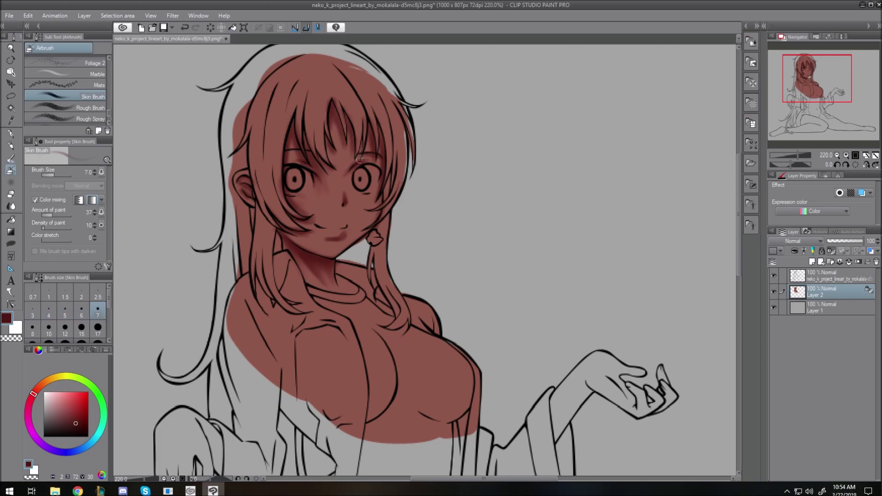
pyautogui.press(']')
pyautogui.press(']')
pyautogui.press(']')
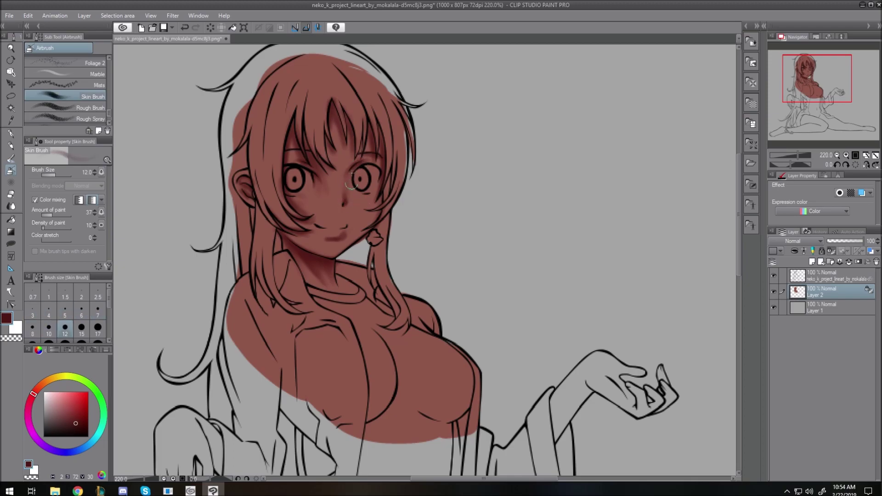
pyautogui.press('[')
pyautogui.press('[')
pyautogui.press('[')
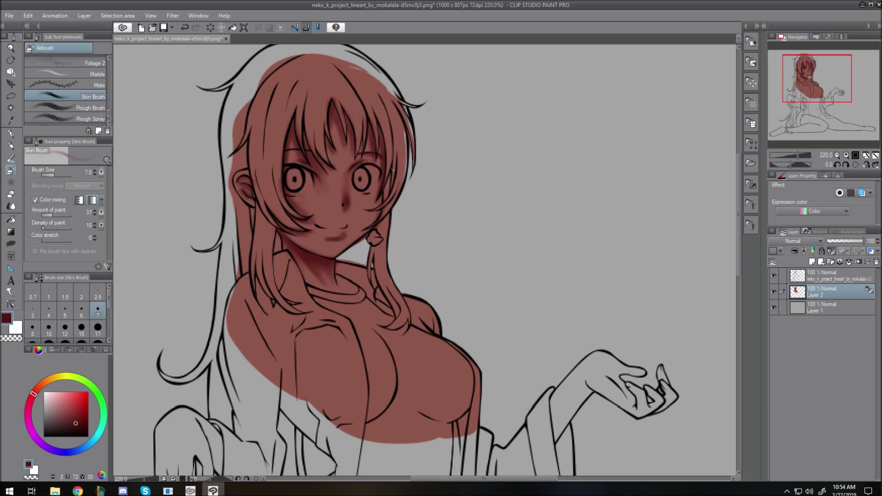
# - Lasso the side of the chest nearest the ear along its curved outline and return to the Skin Brush at size 10
pyautogui.press(']')
pyautogui.press(']')
pyautogui.press(']')
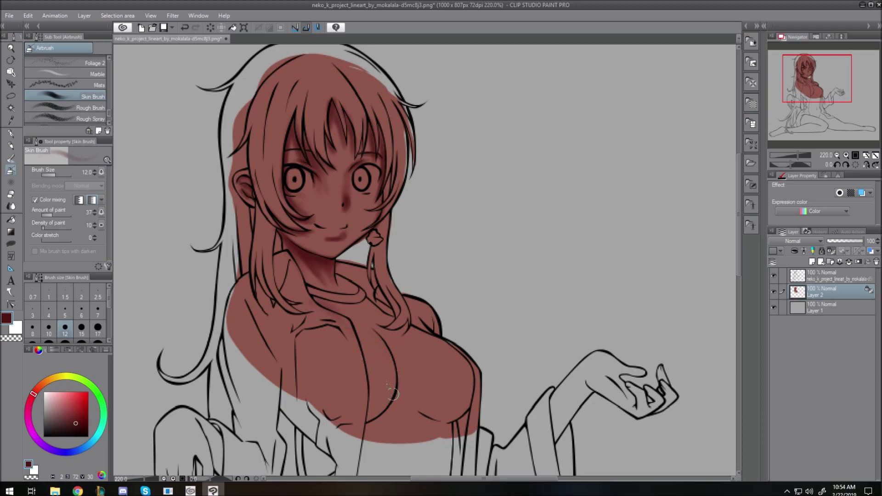
pyautogui.press('[')
pyautogui.click(11, 95)
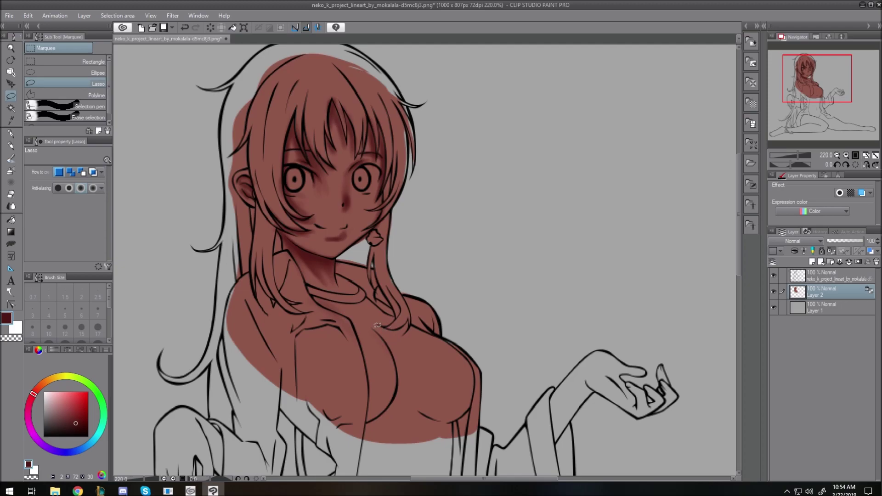
pyautogui.moveTo(375, 327)
pyautogui.mouseDown()
pyautogui.moveTo(399, 365)
pyautogui.moveTo(397, 393)
pyautogui.moveTo(375, 421)
pyautogui.moveTo(354, 425)
pyautogui.moveTo(322, 396)
pyautogui.moveTo(306, 316)
pyautogui.moveTo(314, 298)
pyautogui.moveTo(338, 296)
pyautogui.moveTo(375, 327)
pyautogui.mouseUp()
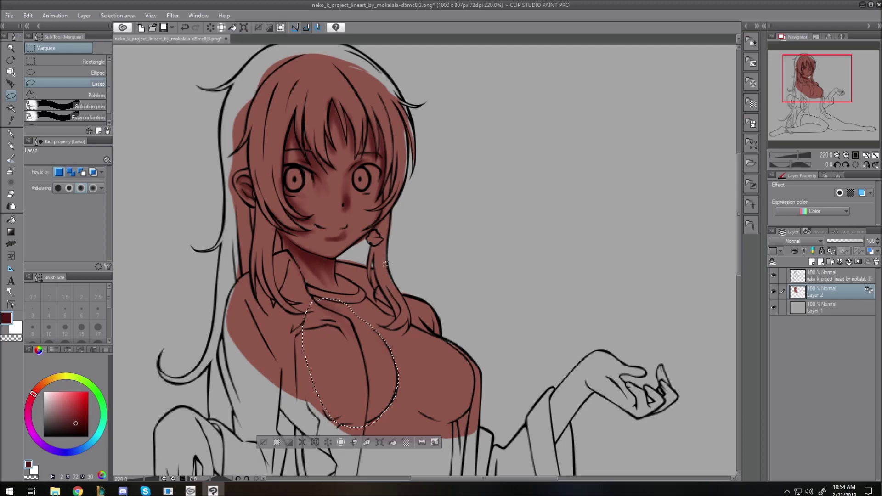
pyautogui.press('b')
pyautogui.press('b')
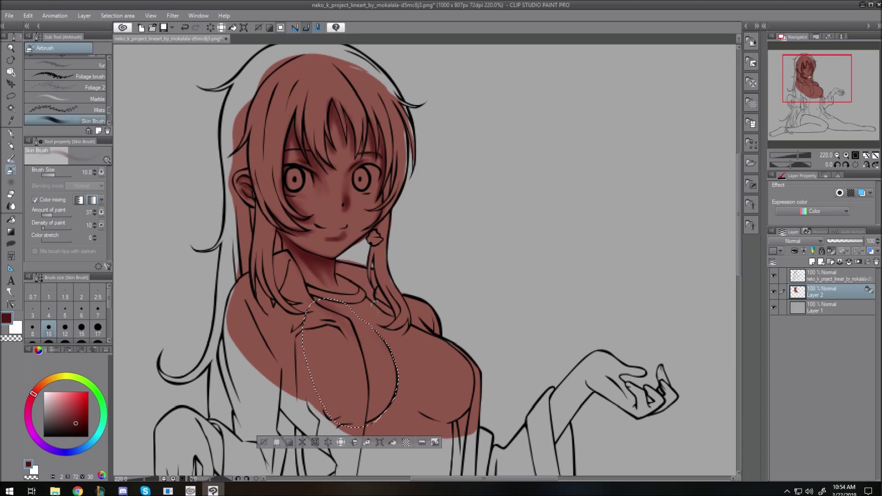
# - Paint a soft shadow along the selected chest curve, enlarging the brush to 17 and 25, and clear the selection
pyautogui.moveTo(380, 342)
pyautogui.mouseDown()
pyautogui.moveTo(396, 358)
pyautogui.moveTo(384, 342)
pyautogui.moveTo(381, 416)
pyautogui.moveTo(364, 420)
pyautogui.moveTo(399, 390)
pyautogui.moveTo(388, 368)
pyautogui.mouseUp()
pyautogui.press(']')
pyautogui.press(']')
pyautogui.press(']')
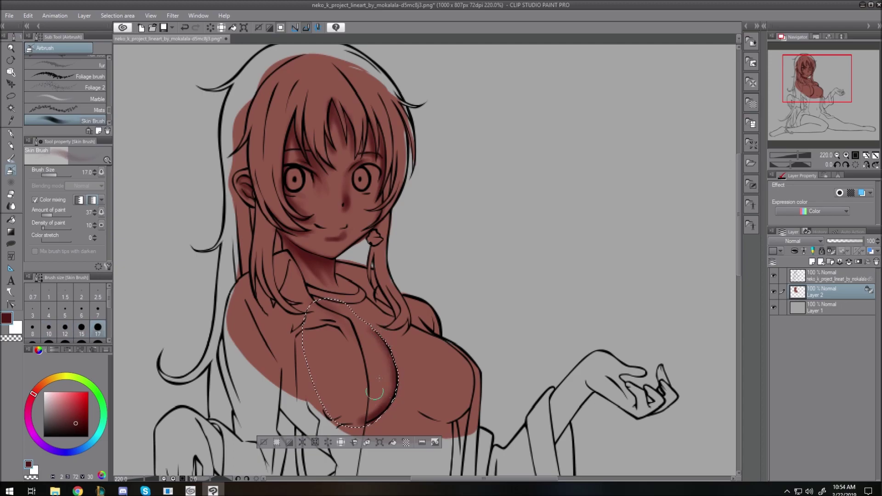
pyautogui.moveTo(361, 421)
pyautogui.mouseDown()
pyautogui.moveTo(395, 388)
pyautogui.moveTo(351, 417)
pyautogui.moveTo(396, 368)
pyautogui.moveTo(369, 414)
pyautogui.moveTo(377, 399)
pyautogui.mouseUp()
pyautogui.press(']')
pyautogui.press(']')
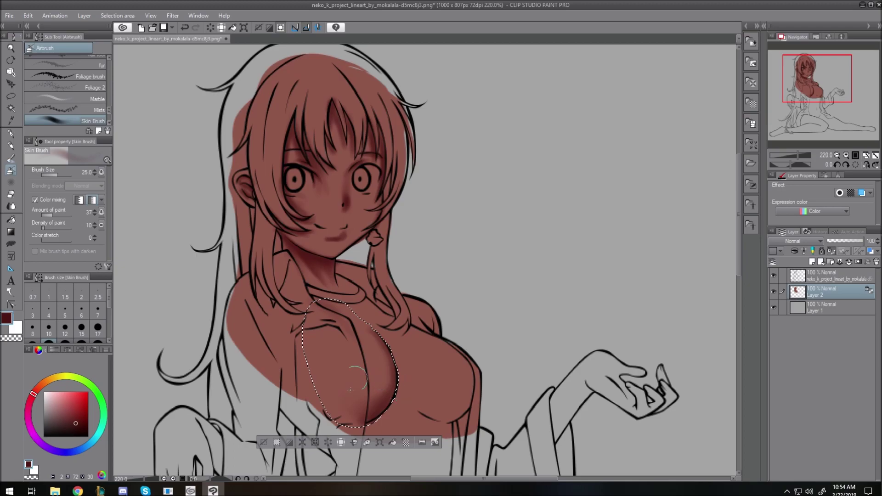
pyautogui.moveTo(350, 398)
pyautogui.mouseDown()
pyautogui.moveTo(398, 364)
pyautogui.moveTo(349, 420)
pyautogui.moveTo(384, 405)
pyautogui.moveTo(393, 374)
pyautogui.moveTo(355, 398)
pyautogui.moveTo(386, 390)
pyautogui.mouseUp()
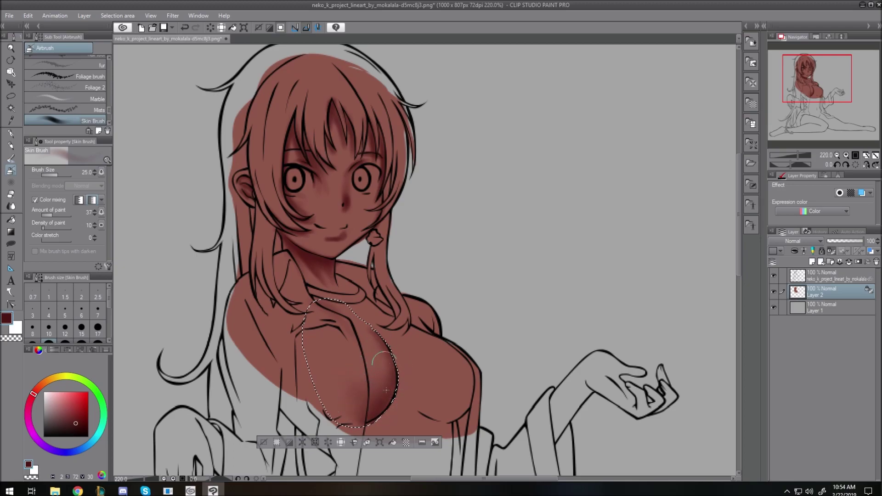
pyautogui.click(264, 442)
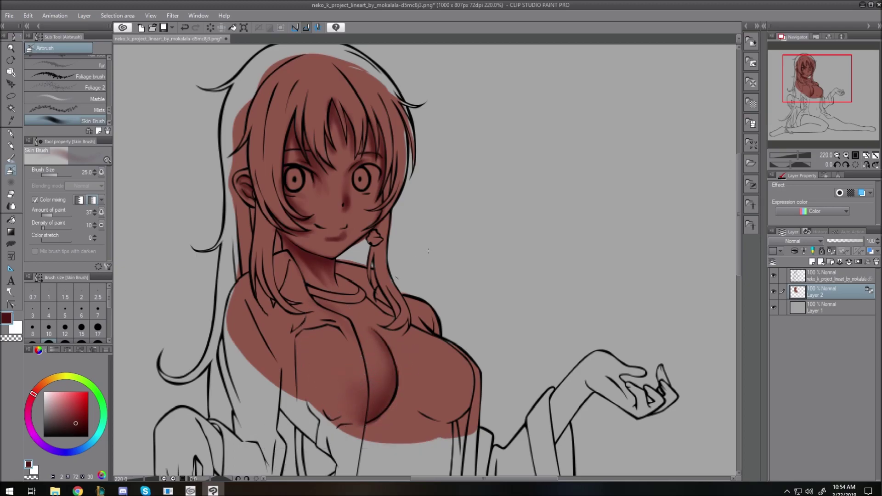
# - Lasso the other side of the chest and shade along its inner and lower edges with the Skin Brush at size 10
pyautogui.click(10, 96)
pyautogui.moveTo(394, 353)
pyautogui.mouseDown()
pyautogui.moveTo(404, 385)
pyautogui.moveTo(426, 415)
pyautogui.moveTo(450, 421)
pyautogui.moveTo(476, 402)
pyautogui.moveTo(483, 355)
pyautogui.moveTo(460, 328)
pyautogui.moveTo(390, 304)
pyautogui.moveTo(392, 345)
pyautogui.mouseUp()
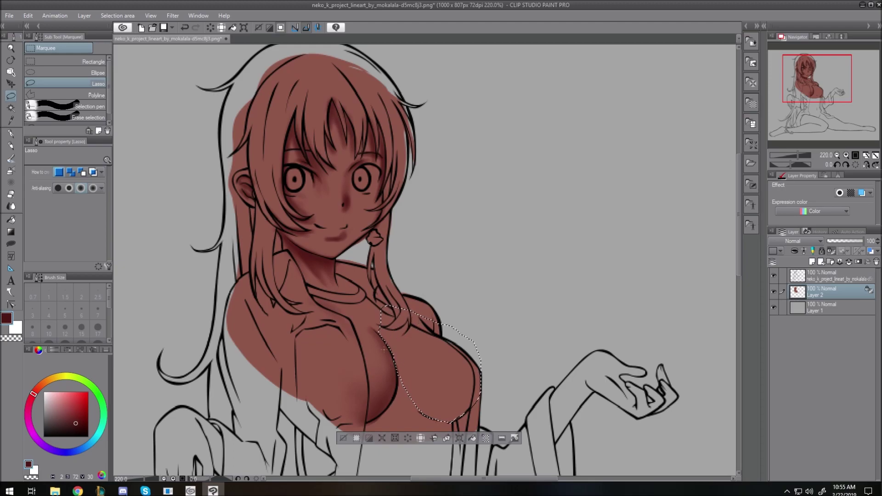
pyautogui.press('b')
pyautogui.press('[')
pyautogui.press('[')
pyautogui.press('[')
pyautogui.press('[')
pyautogui.moveTo(390, 347)
pyautogui.mouseDown()
pyautogui.moveTo(420, 417)
pyautogui.moveTo(402, 392)
pyautogui.moveTo(455, 425)
pyautogui.moveTo(422, 413)
pyautogui.moveTo(457, 421)
pyautogui.moveTo(474, 401)
pyautogui.moveTo(458, 415)
pyautogui.moveTo(482, 381)
pyautogui.moveTo(478, 372)
pyautogui.moveTo(461, 412)
pyautogui.moveTo(476, 390)
pyautogui.mouseUp()
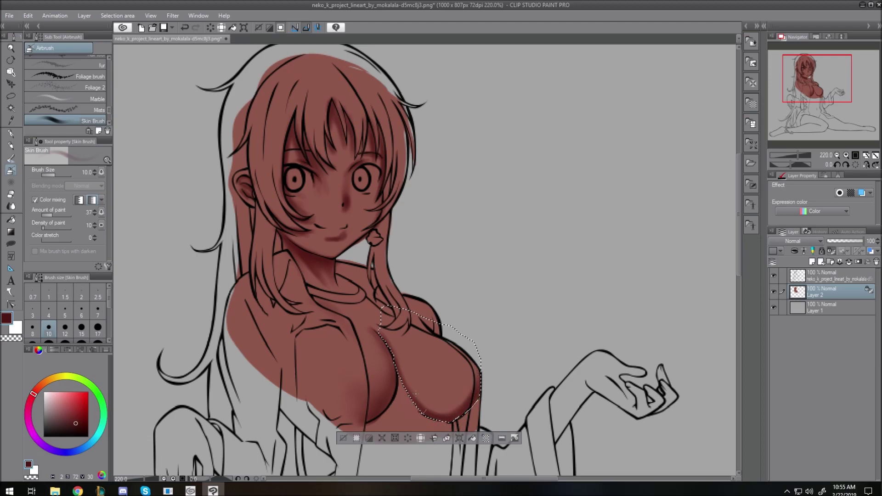
# - Deepen and blend the shading inside the selection with brush sizes 12, 20 and 17, and clear the selection
pyautogui.press(']')
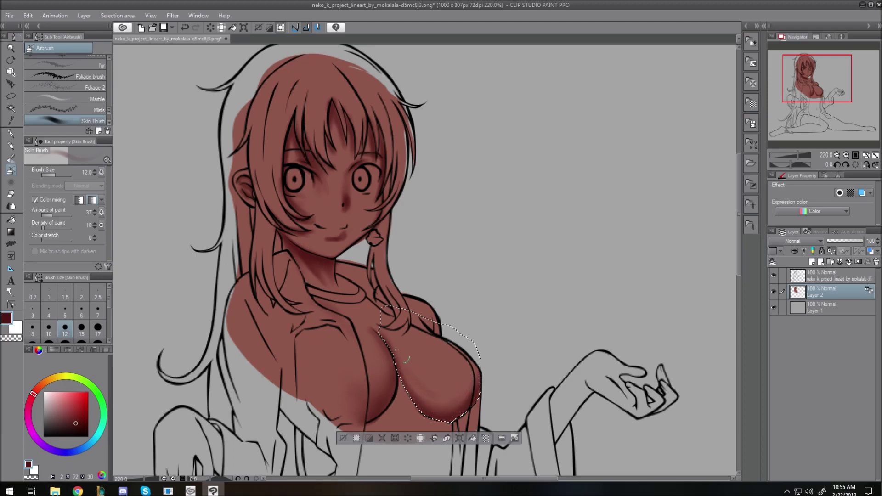
pyautogui.press(']')
pyautogui.press(']')
pyautogui.press(']')
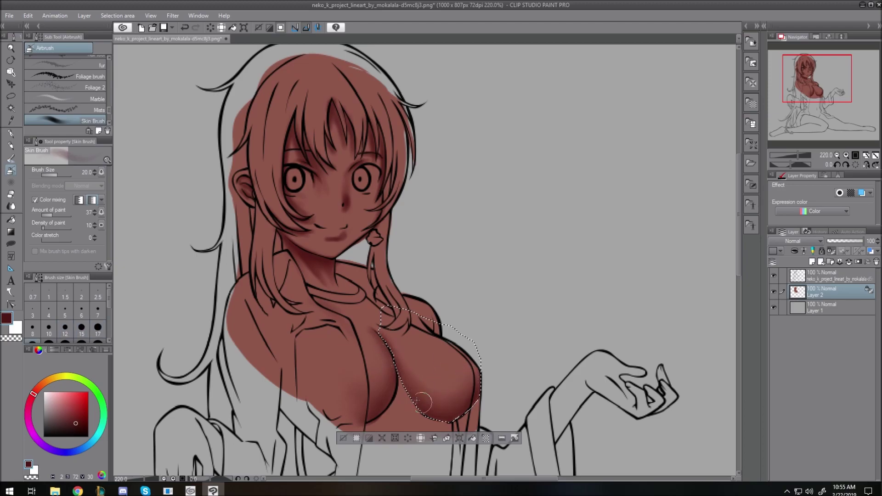
pyautogui.press('[')
pyautogui.press('[')
pyautogui.press('[')
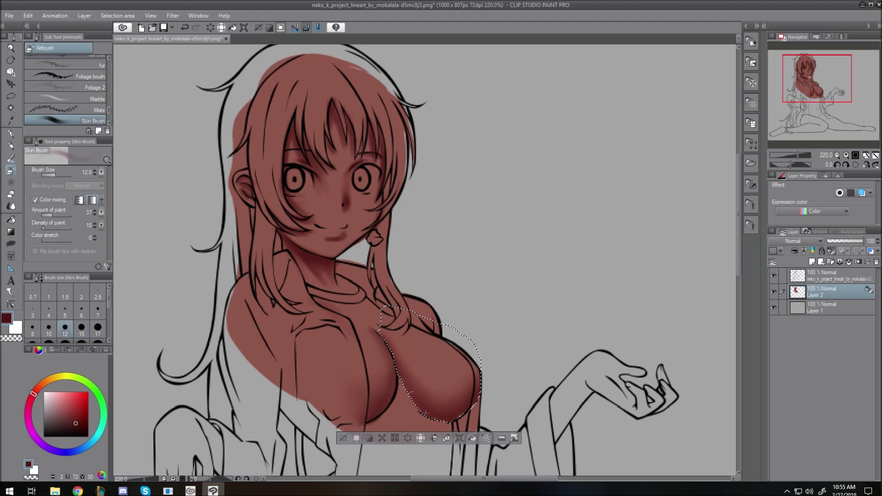
pyautogui.press(']')
pyautogui.press(']')
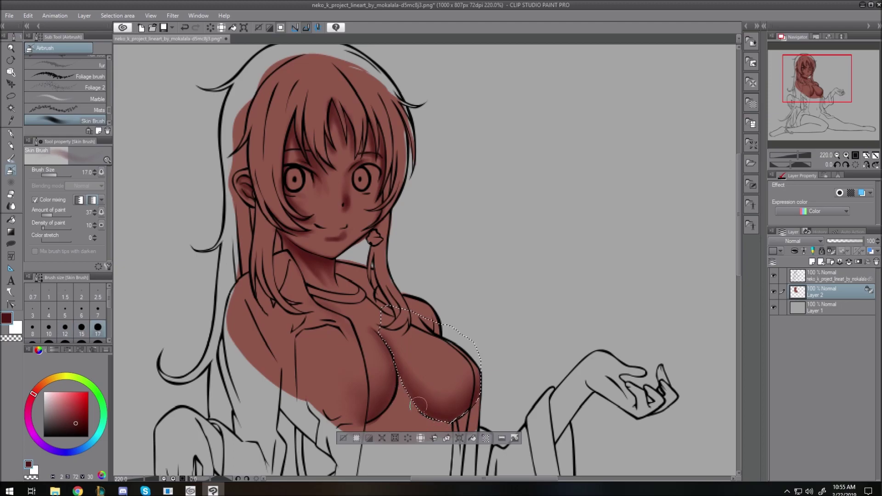
pyautogui.hotkey('ctrl', 'd')
# - Reduce the brush size to 4 and touch up the shadow where the two chest curves meet
pyautogui.press('[')
pyautogui.press('[')
pyautogui.press('[')
pyautogui.press('[')
pyautogui.press('[')
pyautogui.press('[')
pyautogui.press('[')
pyautogui.press('[')
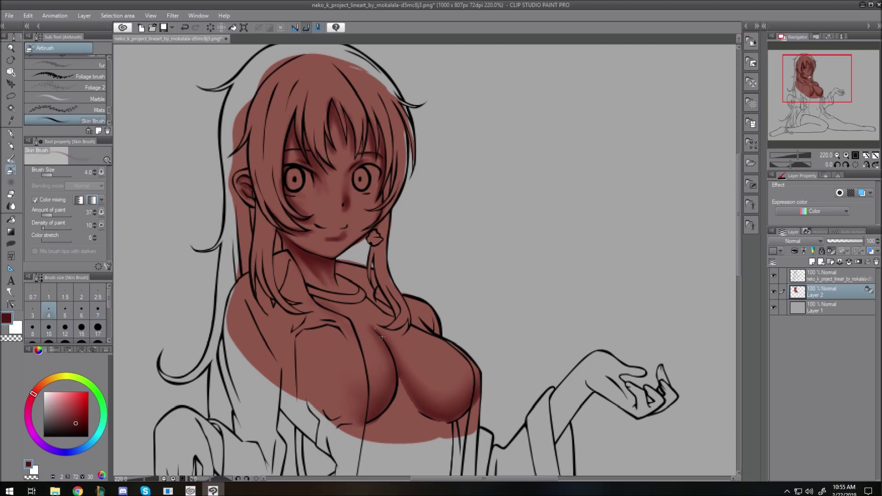
# - Shade around the neckline band at the base of the neck, using brush sizes 7, 6 and 10
pyautogui.press(']')
pyautogui.press(']')
pyautogui.press(']')
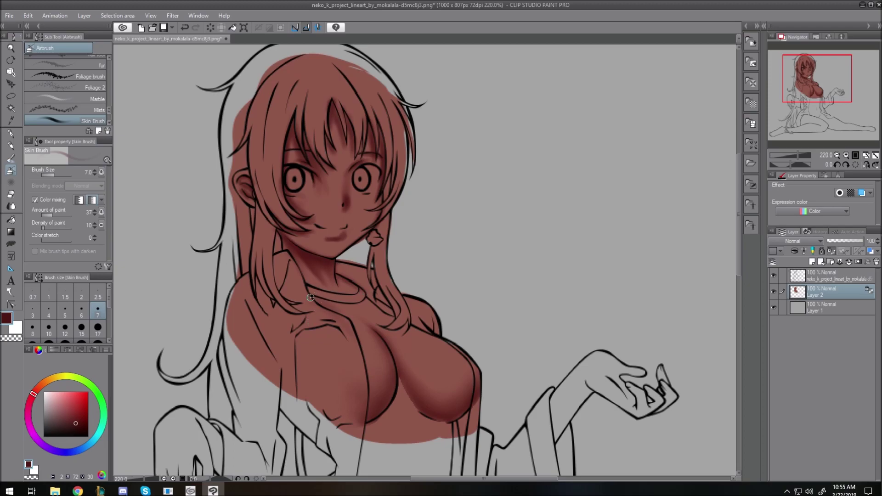
pyautogui.press('[')
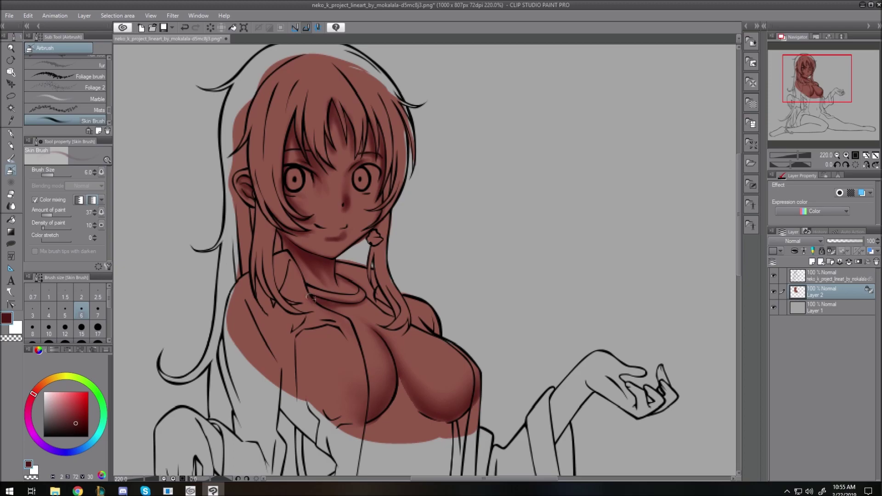
pyautogui.press(']')
pyautogui.press(']')
pyautogui.press(']')
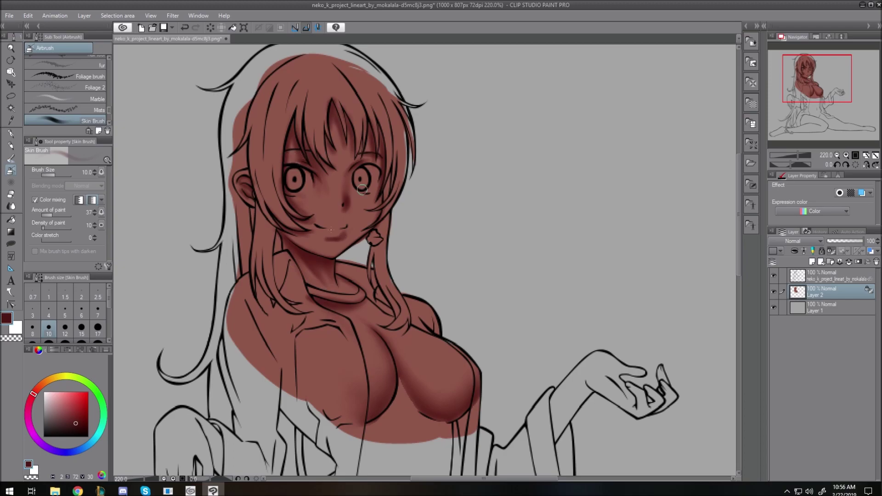
# - Pick a dark pinkish red (H 346, S 65, V 47) and paint a blush beside the nose at brush size 17, then reduce it to 15
pyautogui.moveTo(77, 408); pyautogui.dragTo(71, 404)
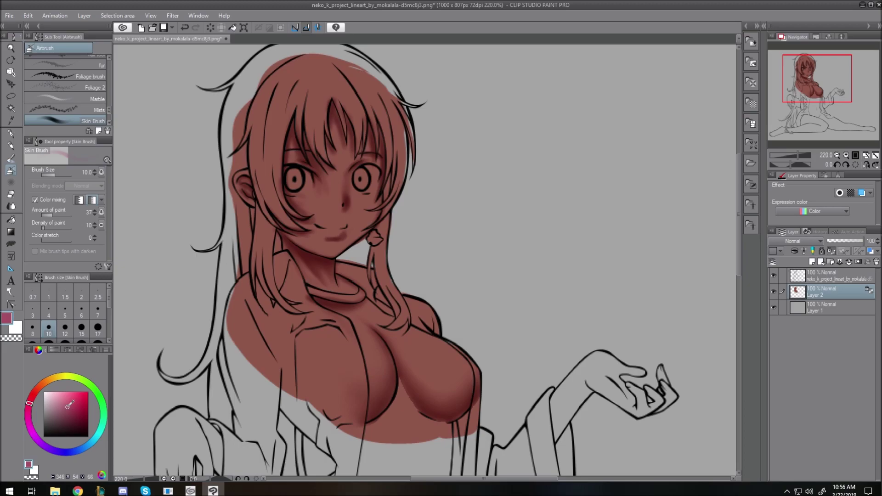
pyautogui.press(']')
pyautogui.click(72, 415)
pyautogui.press(']')
pyautogui.press(']')
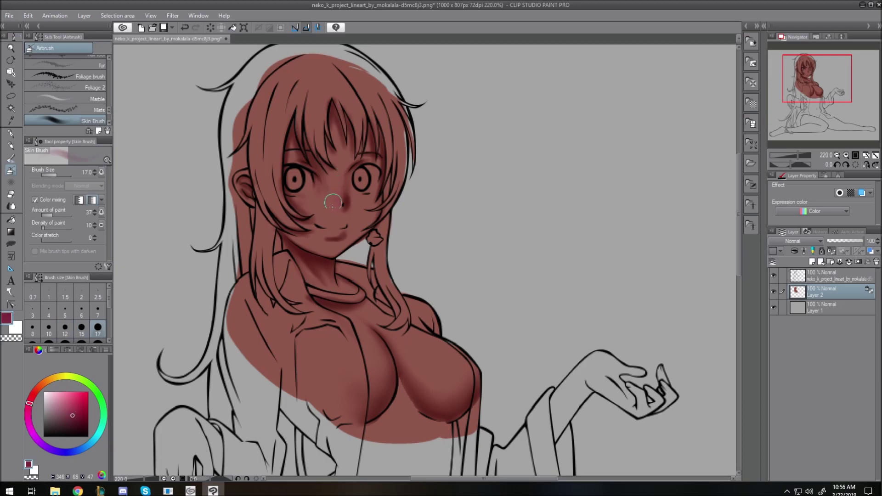
pyautogui.moveTo(336, 204)
pyautogui.mouseDown()
pyautogui.moveTo(336, 176)
pyautogui.moveTo(330, 195)
pyautogui.mouseUp()
pyautogui.press('[')
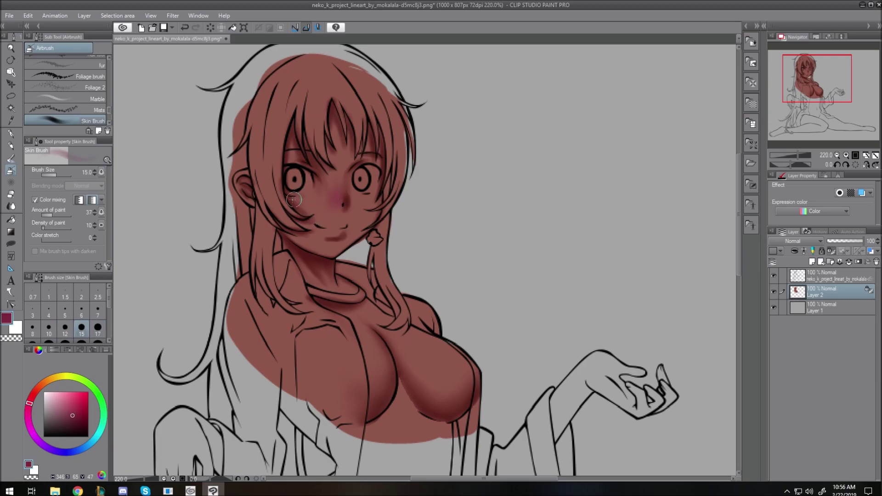
# - Extend the dark pinkish blush beside the eyes and around the mouth at brush size 20
pyautogui.press(']')
pyautogui.press(']')
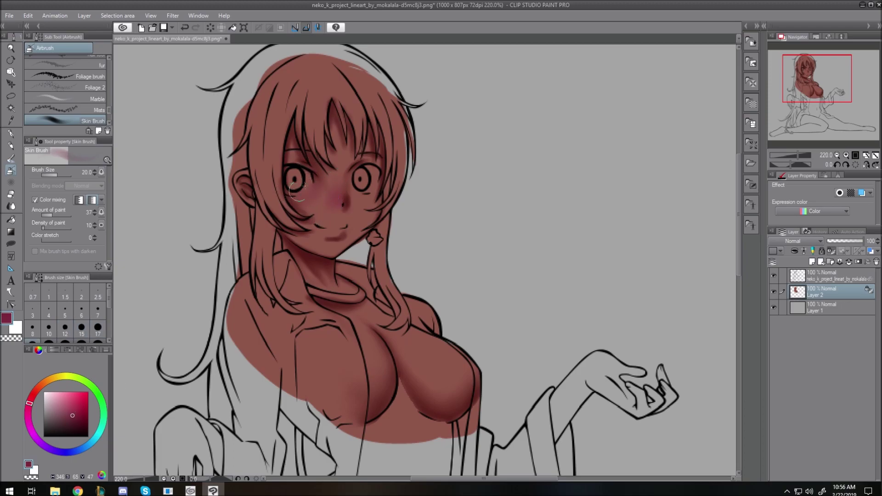
pyautogui.moveTo(357, 166); pyautogui.dragTo(375, 186)
pyautogui.moveTo(324, 225)
pyautogui.mouseDown()
pyautogui.moveTo(309, 239)
pyautogui.moveTo(333, 255)
pyautogui.moveTo(349, 237)
pyautogui.mouseUp()
# - Tint the chest shading with the pinkish red at brush size 30, and reduce the brush to 17
pyautogui.press(']')
pyautogui.press(']')
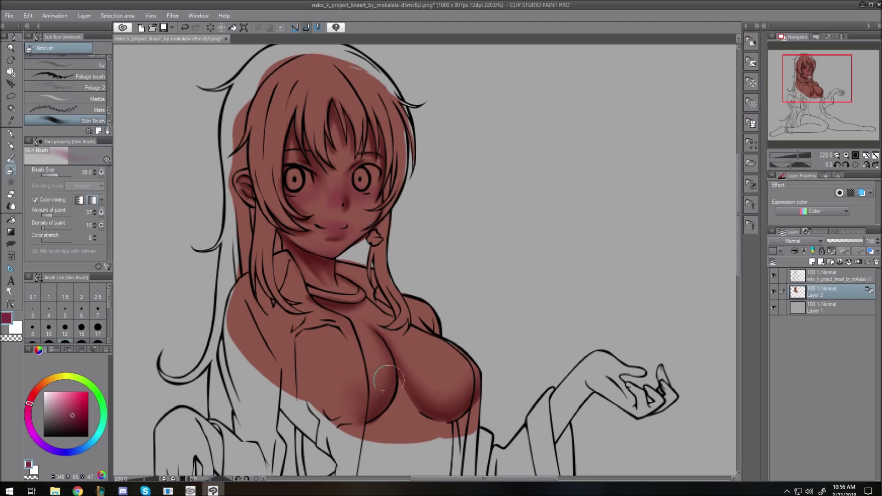
pyautogui.moveTo(375, 386); pyautogui.dragTo(373, 365)
pyautogui.press('[')
pyautogui.press('[')
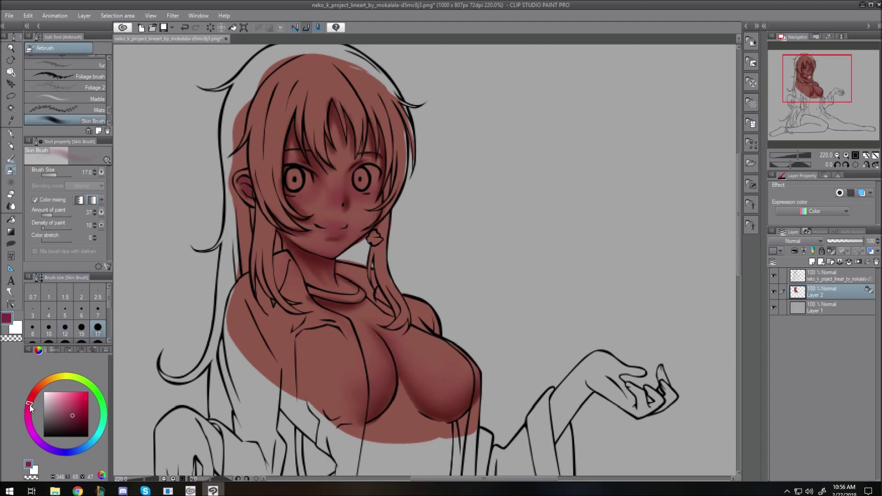
# - Pick a light salmon (H 14, S 43, V 88) and highlight the area between the eyebrows at brush size 10
pyautogui.moveTo(32, 395); pyautogui.dragTo(38, 387)
pyautogui.click(62, 395)
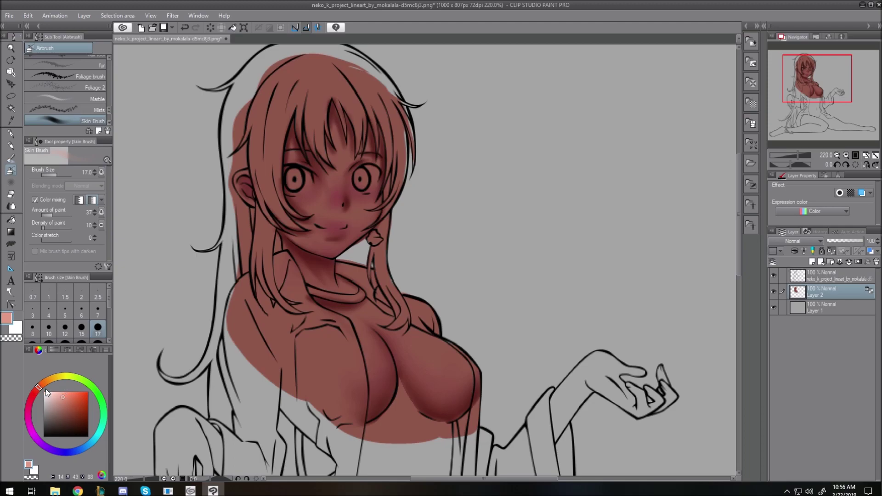
pyautogui.press('[')
pyautogui.press('[')
pyautogui.press('[')
pyautogui.click(340, 159)
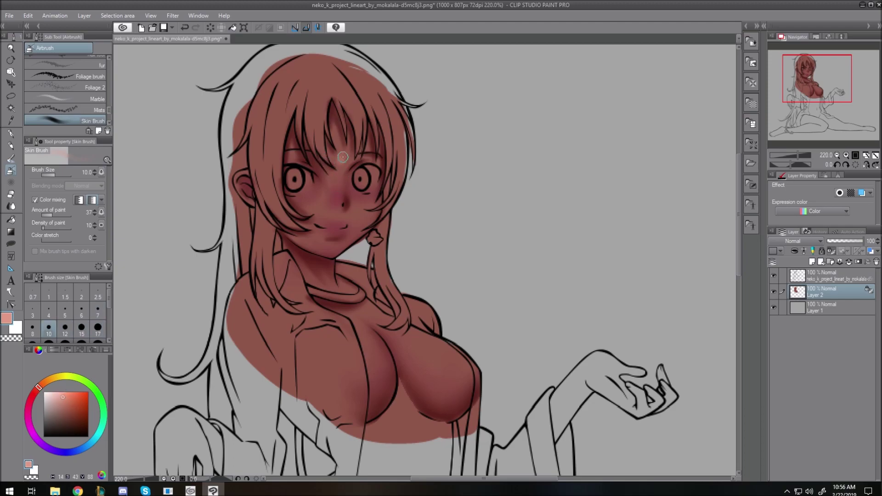
# - Paint a salmon highlight on the nose tip and bridge with brush sizes 4 and 8
pyautogui.press(']')
pyautogui.press('[')
pyautogui.press('[')
pyautogui.press('[')
pyautogui.press('[')
pyautogui.press('[')
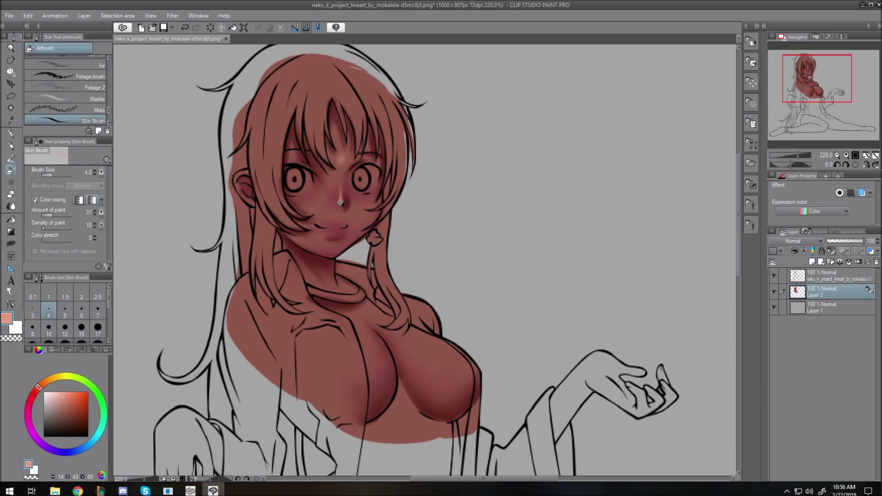
pyautogui.moveTo(340, 203); pyautogui.dragTo(341, 194)
pyautogui.press(']')
pyautogui.press(']')
pyautogui.press(']')
pyautogui.press(']')
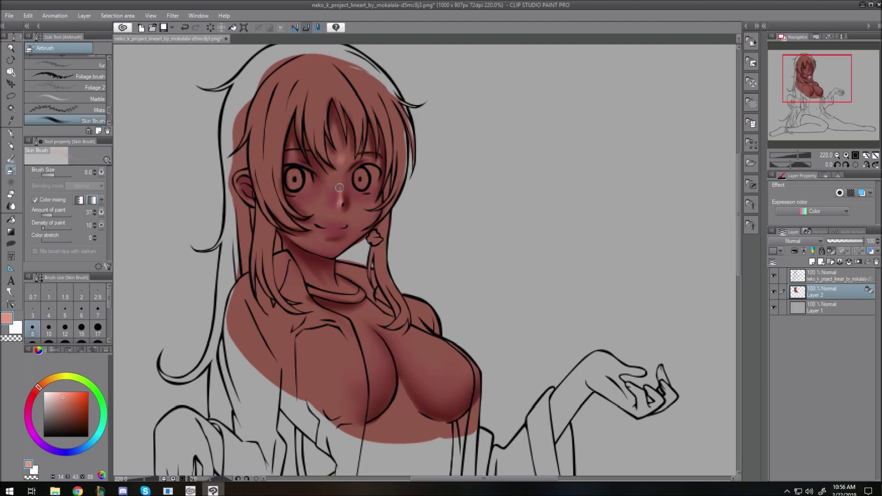
# - Strengthen the highlight between the eyebrows at brush size 12, and highlight both cheeks with sizes 15 to 20
pyautogui.press(']')
pyautogui.press(']')
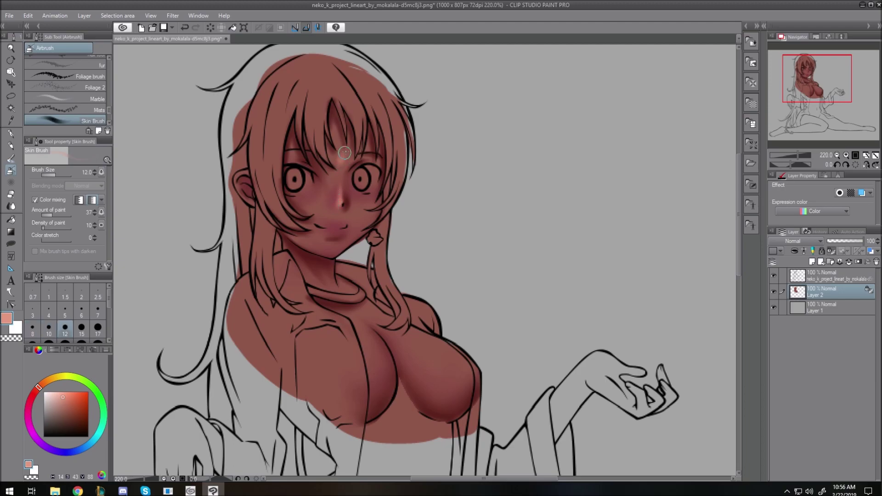
pyautogui.moveTo(339, 143)
pyautogui.mouseDown()
pyautogui.moveTo(338, 161)
pyautogui.moveTo(349, 166)
pyautogui.mouseUp()
pyautogui.press(']')
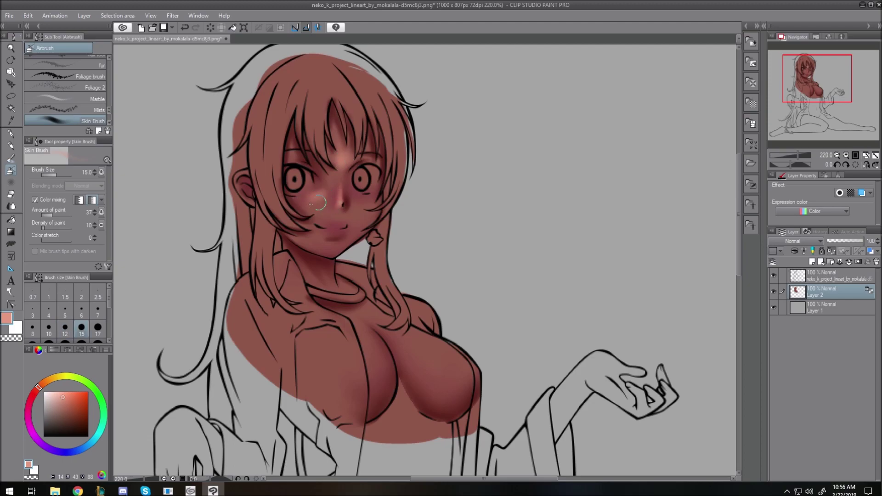
pyautogui.press(']')
pyautogui.moveTo(302, 200)
pyautogui.mouseDown()
pyautogui.moveTo(324, 199)
pyautogui.moveTo(327, 214)
pyautogui.moveTo(361, 202)
pyautogui.mouseUp()
pyautogui.press(']')
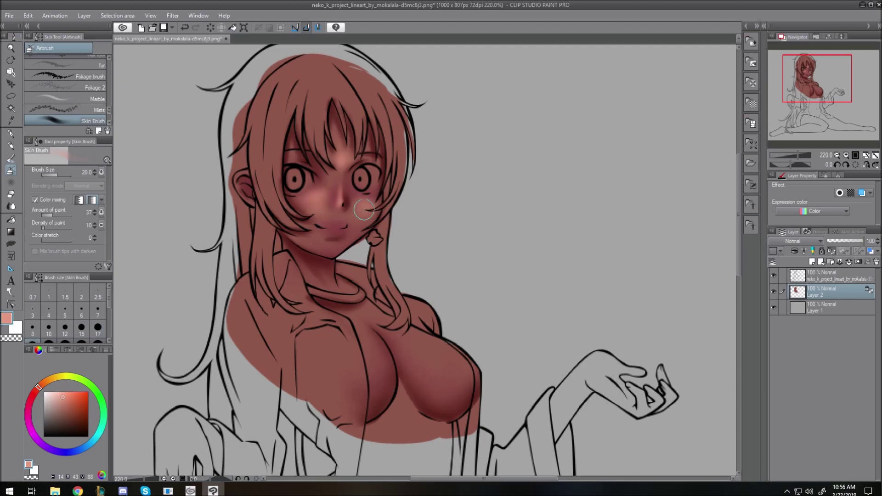
# - Paint a salmon highlight on the chin at brush size 12
pyautogui.press('[')
pyautogui.press('[')
pyautogui.press('[')
pyautogui.press('[')
pyautogui.press('[')
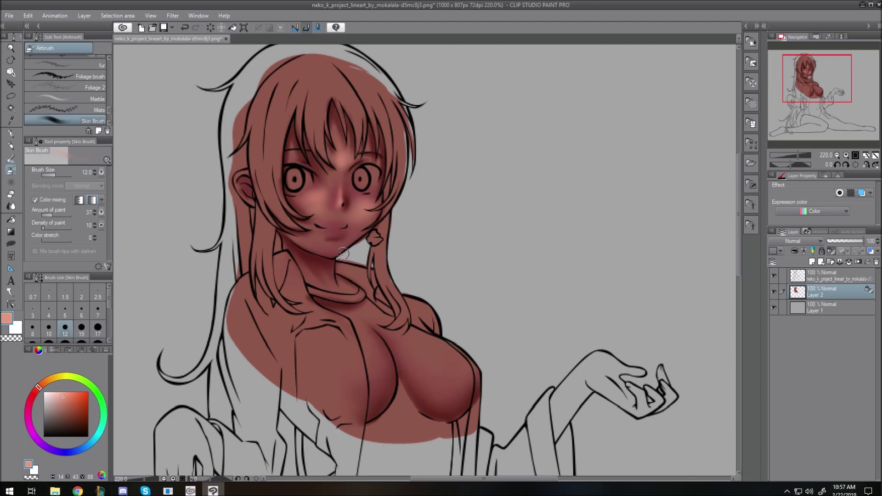
pyautogui.moveTo(330, 247); pyautogui.dragTo(327, 250)
pyautogui.press(']')
pyautogui.press(']')
# - Add small salmon highlights to the visible ear with brush sizes 3 and 5
pyautogui.press('[')
pyautogui.press('[')
pyautogui.press('[')
pyautogui.press('[')
pyautogui.press('[')
pyautogui.press('[')
pyautogui.press('[')
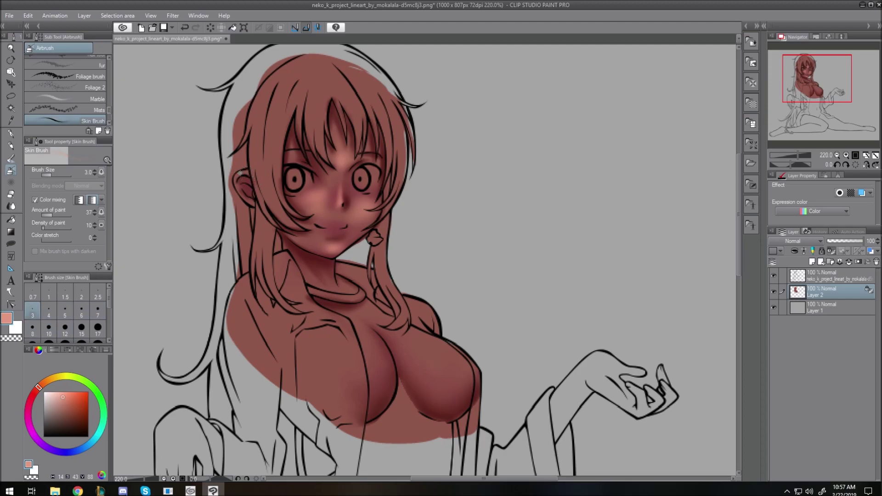
pyautogui.press(']')
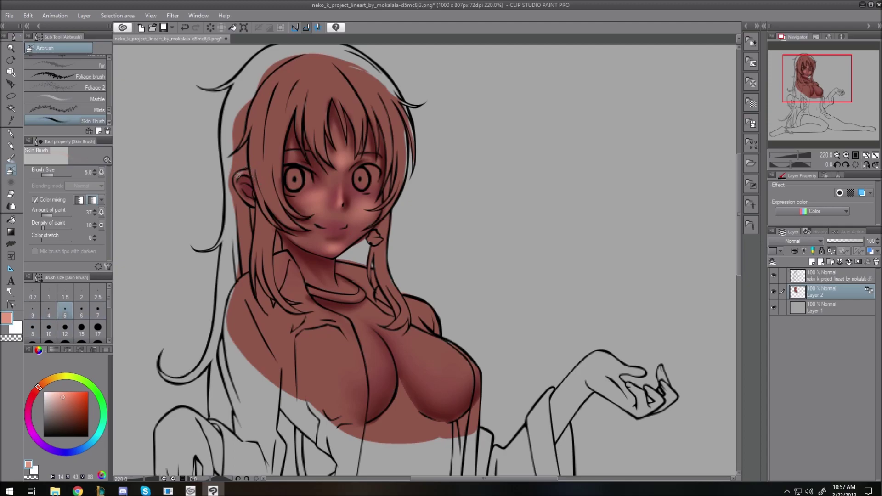
pyautogui.press(']')
# - Highlight the neck below the jaw, working up through brush sizes 3, 5, 8 and 15
pyautogui.press('[')
pyautogui.press('[')
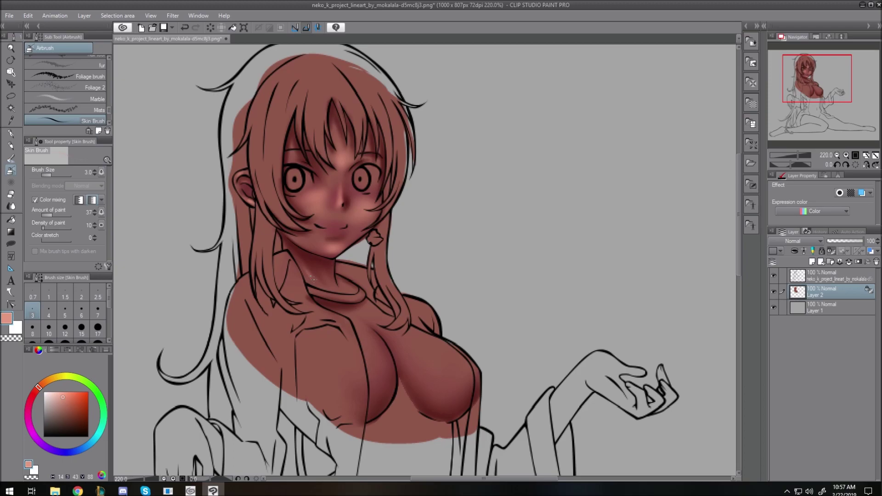
pyautogui.press(']')
pyautogui.press(']')
pyautogui.press(']')
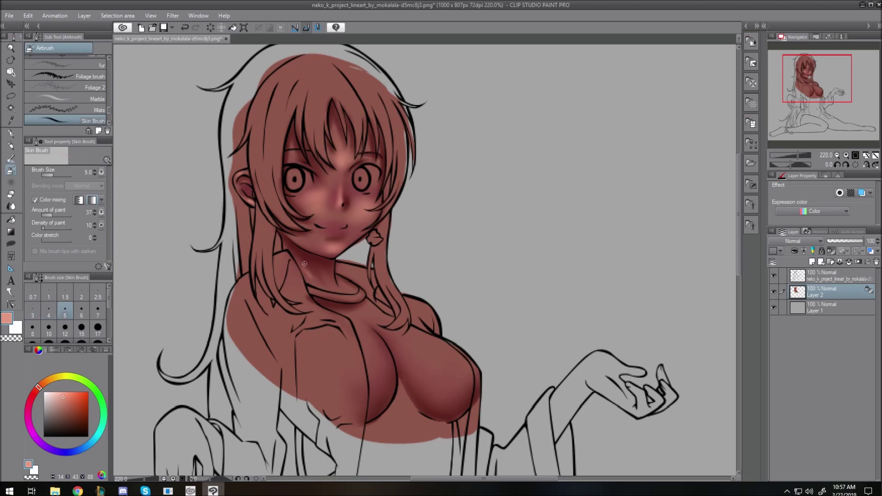
pyautogui.press(']')
pyautogui.press(']')
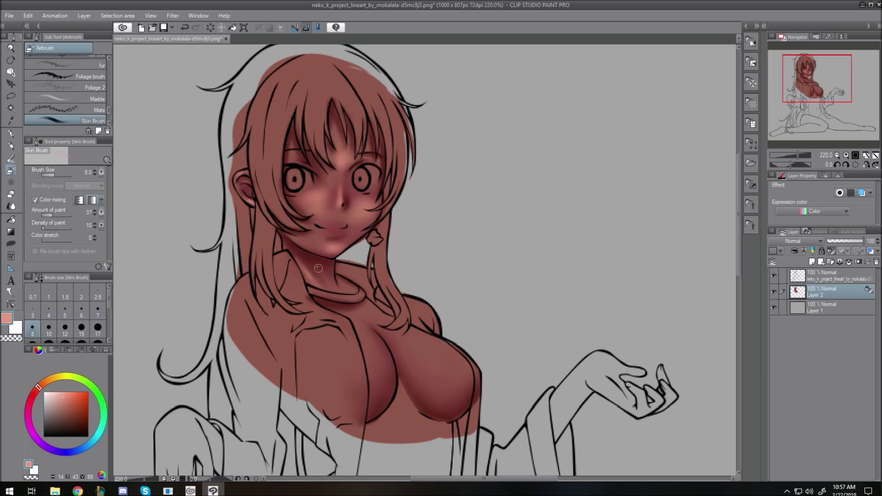
pyautogui.press(']')
pyautogui.press(']')
pyautogui.press(']')
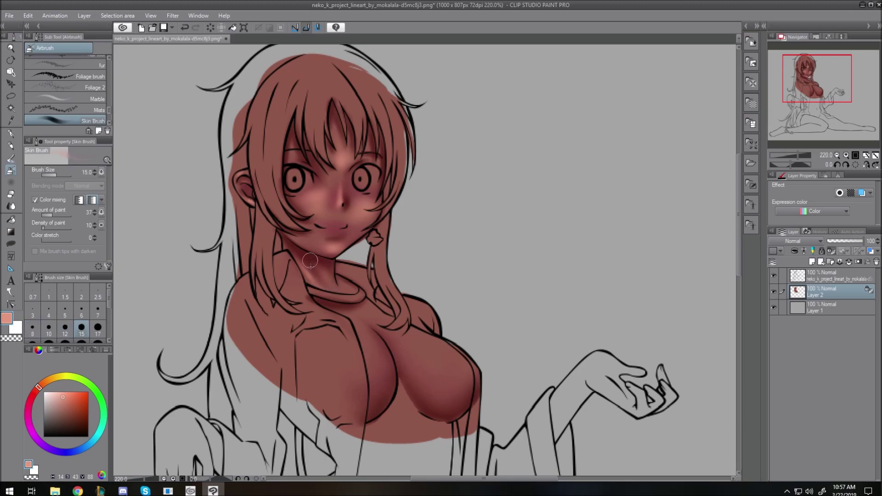
pyautogui.moveTo(317, 261); pyautogui.dragTo(329, 276)
# - Paint salmon highlights on the upper part of both chest curves, enlarging the brush from size 17
pyautogui.press('[')
pyautogui.click(361, 331)
pyautogui.click(422, 339)
pyautogui.press(']')
pyautogui.press(']')
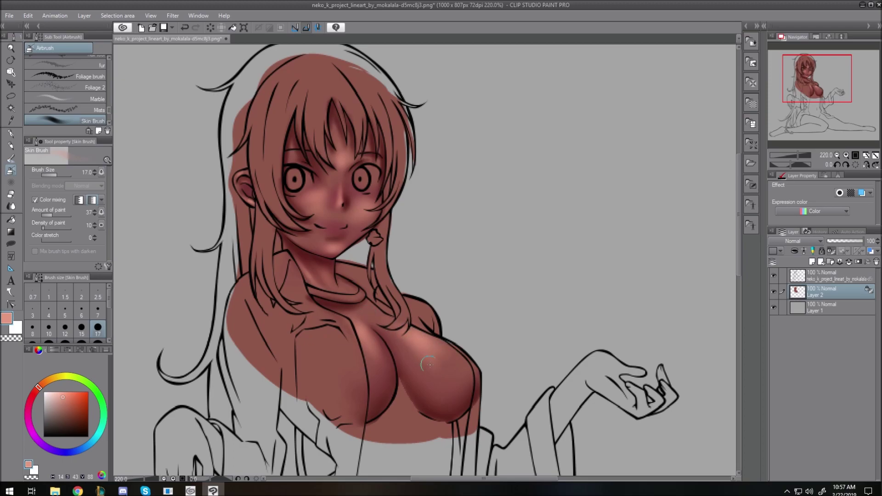
pyautogui.press(']')
pyautogui.press(']')
# - Add finer highlights to the upper chest below the neckline band with brush sizes 6, 4 and 10
pyautogui.press('[')
pyautogui.press('[')
pyautogui.press('[')
pyautogui.press('[')
pyautogui.press('[')
pyautogui.press('[')
pyautogui.press('[')
pyautogui.press('[')
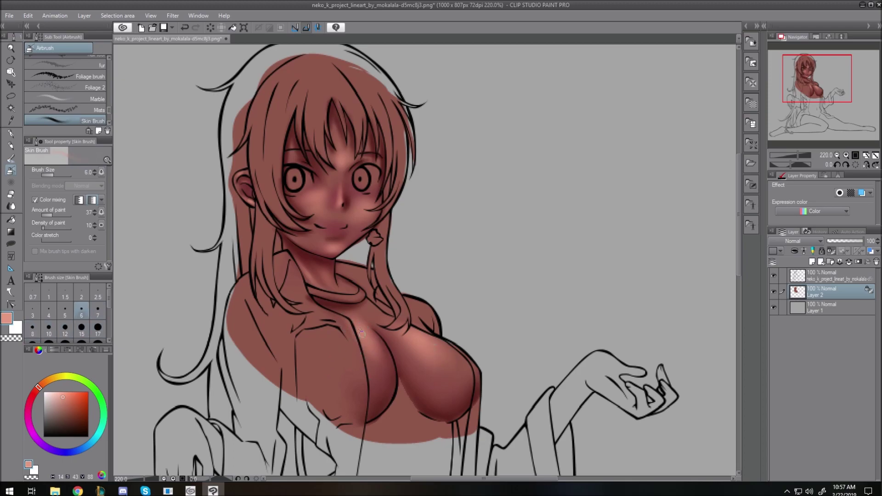
pyautogui.press(']')
pyautogui.press('[')
pyautogui.press('[')
pyautogui.press('[')
pyautogui.press('[')
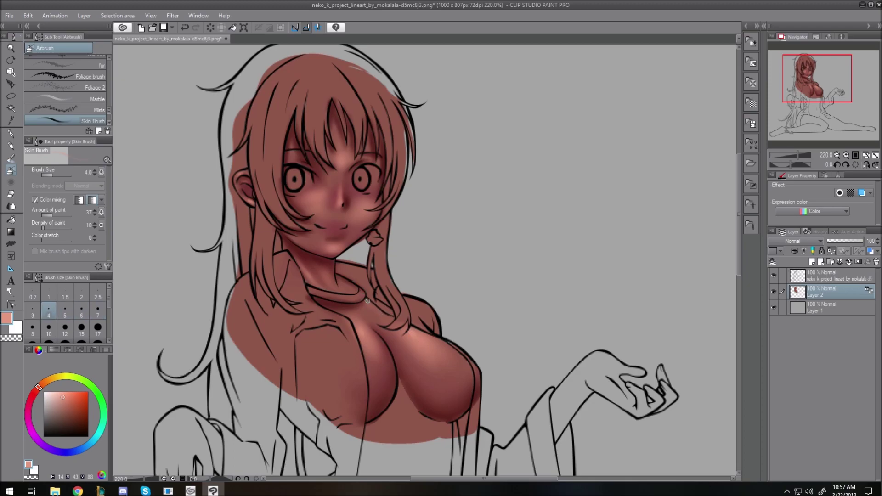
pyautogui.press(']')
pyautogui.press(']')
pyautogui.press(']')
pyautogui.press(']')
pyautogui.press(']')
pyautogui.press(']')
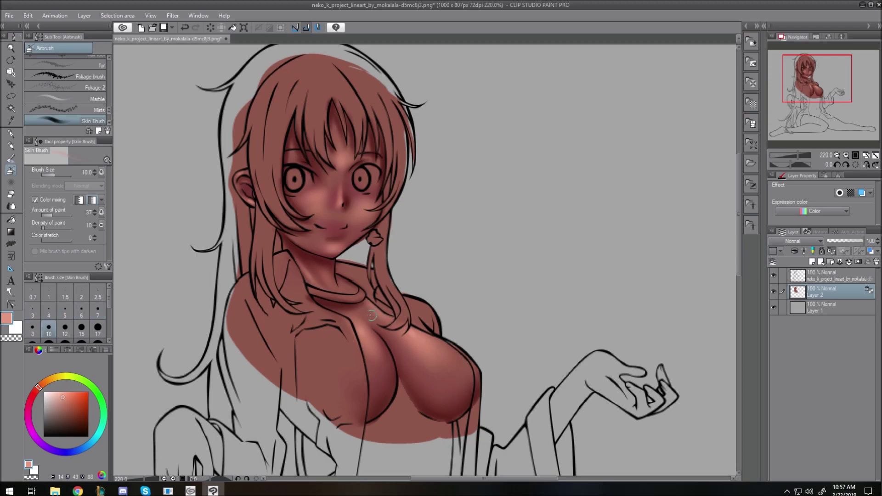
# - Lighten the torso area beneath the chest with salmon at brush size 25
pyautogui.press(']')
pyautogui.press(']')
pyautogui.press(']')
pyautogui.press(']')
pyautogui.press(']')
pyautogui.moveTo(391, 418)
pyautogui.mouseDown()
pyautogui.moveTo(378, 449)
pyautogui.moveTo(401, 418)
pyautogui.moveTo(403, 445)
pyautogui.moveTo(423, 441)
pyautogui.moveTo(409, 433)
pyautogui.moveTo(392, 446)
pyautogui.moveTo(425, 442)
pyautogui.moveTo(398, 405)
pyautogui.moveTo(412, 425)
pyautogui.moveTo(402, 418)
pyautogui.moveTo(399, 392)
pyautogui.moveTo(391, 436)
pyautogui.moveTo(373, 445)
pyautogui.moveTo(407, 407)
pyautogui.moveTo(428, 417)
pyautogui.moveTo(399, 365)
pyautogui.moveTo(428, 409)
pyautogui.moveTo(397, 370)
pyautogui.moveTo(411, 448)
pyautogui.mouseUp()
pyautogui.moveTo(504, 462)
pyautogui.mouseDown()
pyautogui.moveTo(431, 399)
pyautogui.moveTo(400, 393)
pyautogui.mouseUp()
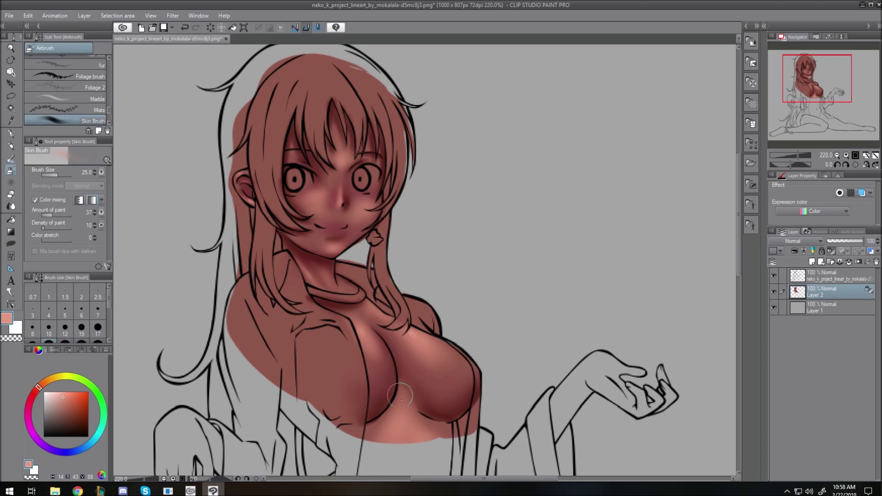
# - Blend the salmon tone up into the underside of the chest curve with a smaller brush
pyautogui.press('[')
pyautogui.press('[')
pyautogui.moveTo(414, 401); pyautogui.dragTo(423, 414)
pyautogui.press(']')
pyautogui.press(']')
# - Pick a pale peach (H 29, S 23, V 98) and brighten the nose highlight with brush sizes 4 and 7
pyautogui.moveTo(40, 385); pyautogui.dragTo(46, 380)
pyautogui.click(54, 393)
pyautogui.press('[')
pyautogui.press('[')
pyautogui.press('[')
pyautogui.press('[')
pyautogui.press('[')
pyautogui.press('[')
pyautogui.press('[')
pyautogui.press('[')
pyautogui.press('[')
pyautogui.press('[')
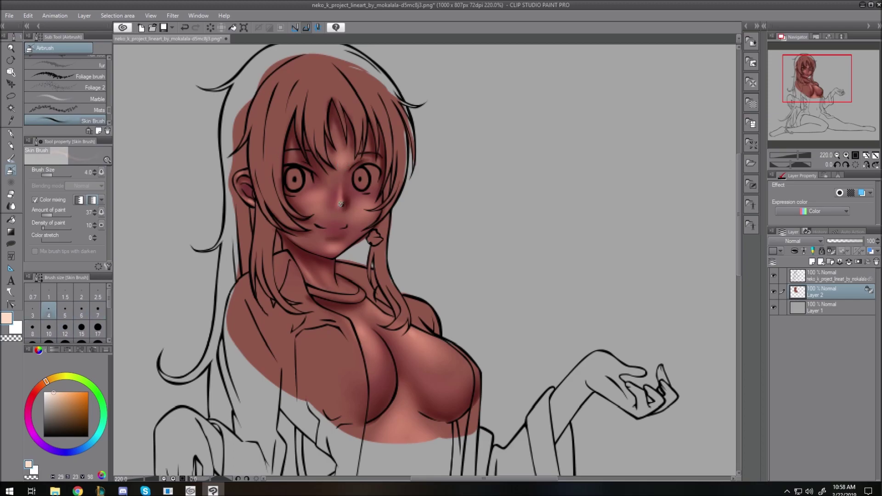
pyautogui.press(']')
pyautogui.press(']')
pyautogui.press(']')
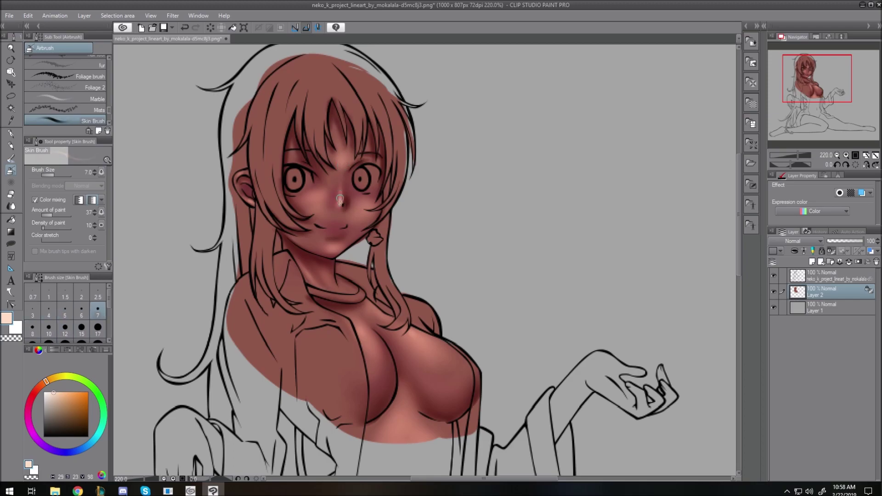
# - Brighten the chin, cheek and between-the-brows highlights with pale peach, using brush sizes 12 and 15
pyautogui.press(']')
pyautogui.press(']')
pyautogui.press(']')
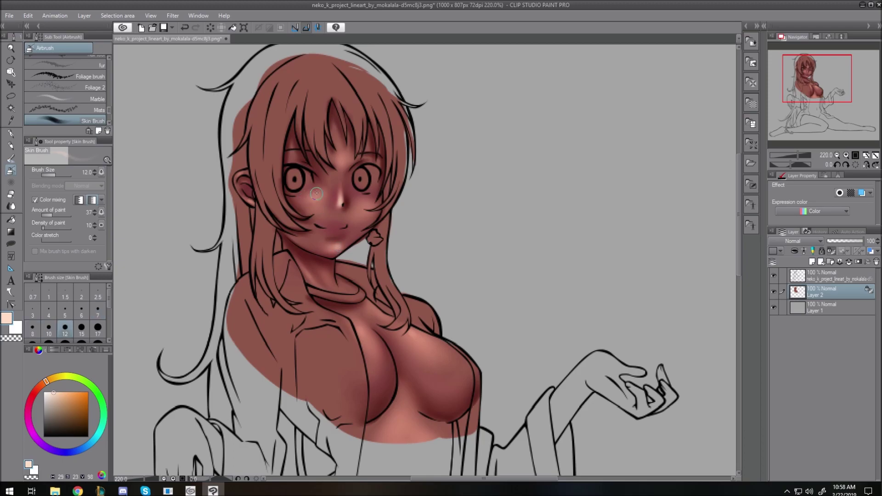
pyautogui.press(']')
pyautogui.moveTo(315, 199); pyautogui.dragTo(306, 205)
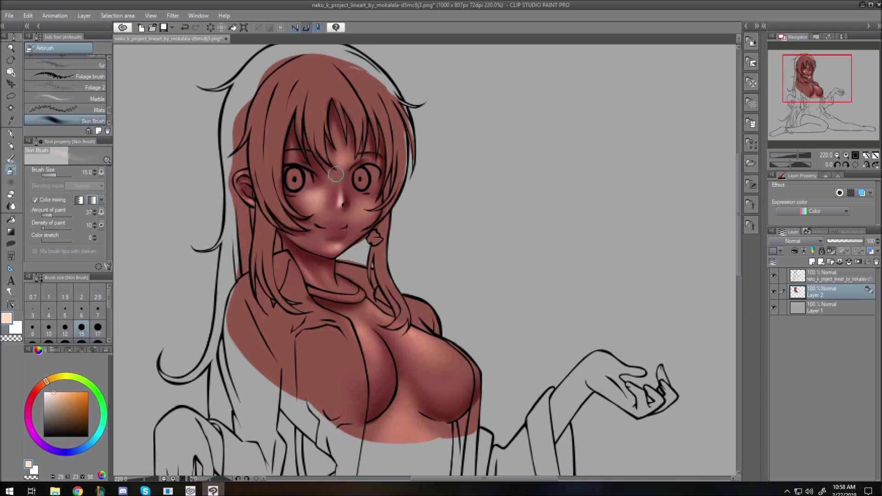
pyautogui.press('[')
pyautogui.click(340, 159)
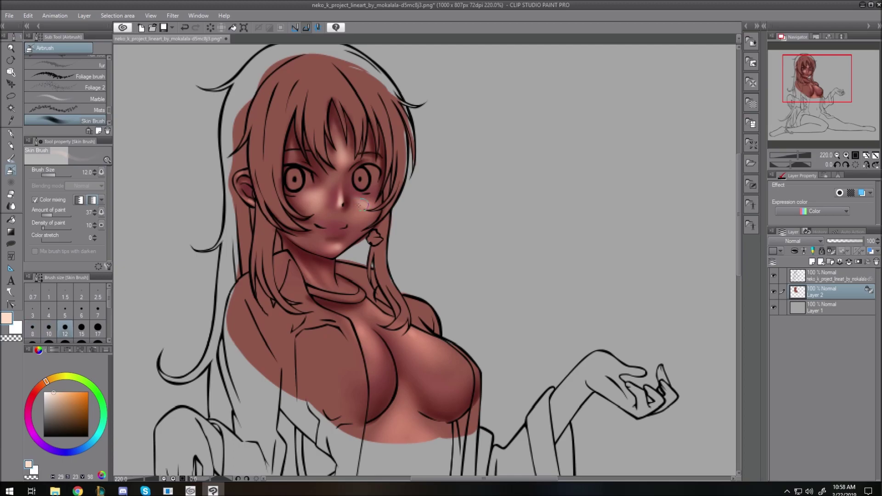
pyautogui.press(']')
# - Paint pale peach highlights along the side and middle of the neck with brush sizes 2.5, 4 and 12
pyautogui.press('[')
pyautogui.press('[')
pyautogui.press('[')
pyautogui.press('[')
pyautogui.press('[')
pyautogui.press('[')
pyautogui.press('[')
pyautogui.press('[')
pyautogui.press('[')
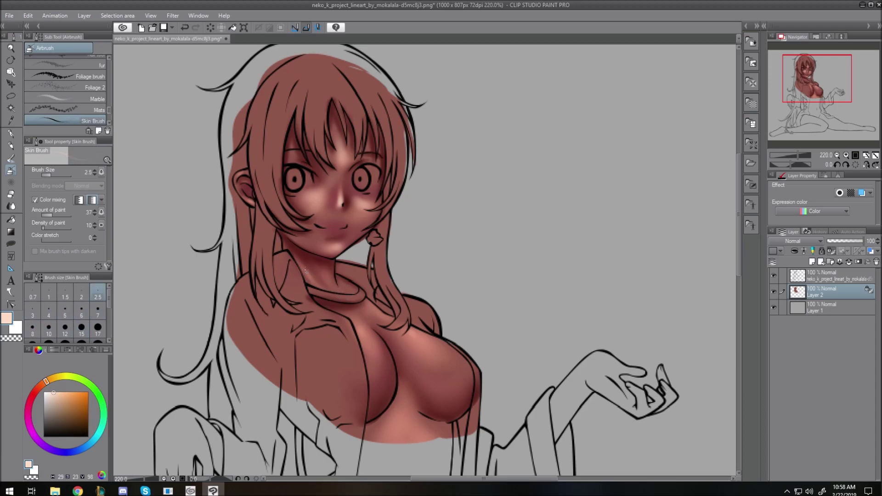
pyautogui.press(']')
pyautogui.press(']')
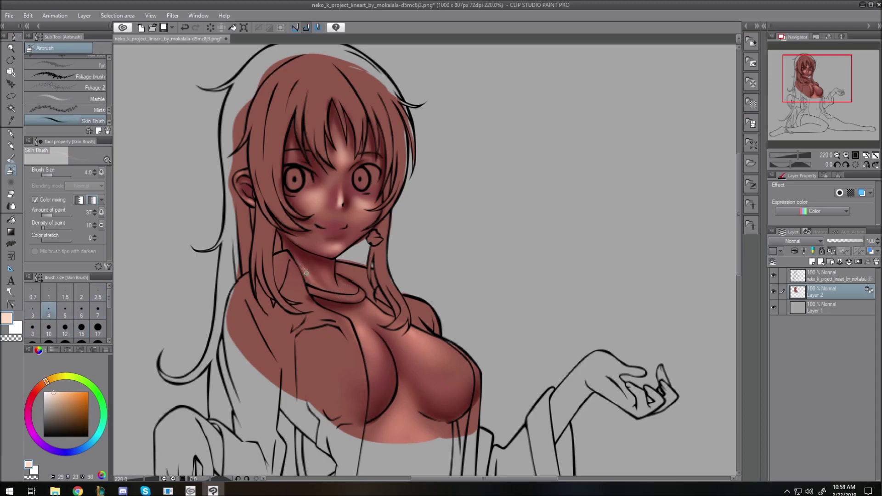
pyautogui.press(']')
pyautogui.press(']')
pyautogui.press(']')
pyautogui.press(']')
pyautogui.press(']')
pyautogui.press(']')
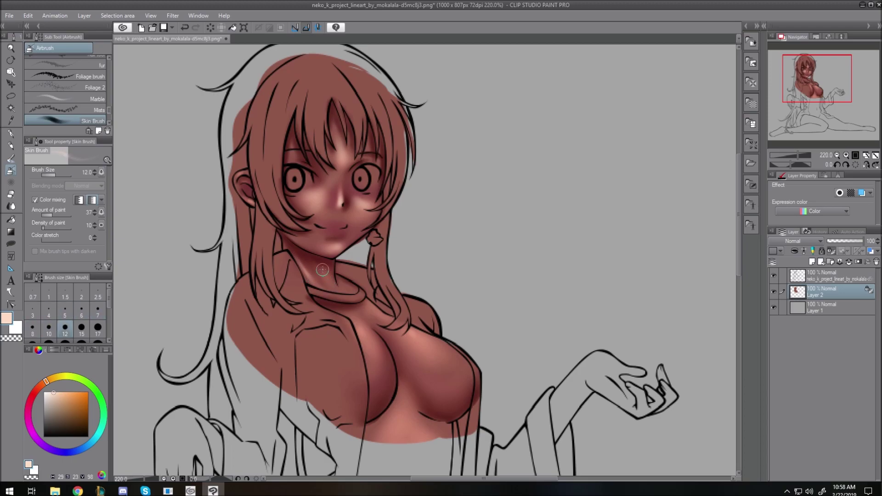
# - Brighten the upper chest highlights with pale peach at brush sizes 17 and 20
pyautogui.press(']')
pyautogui.press(']')
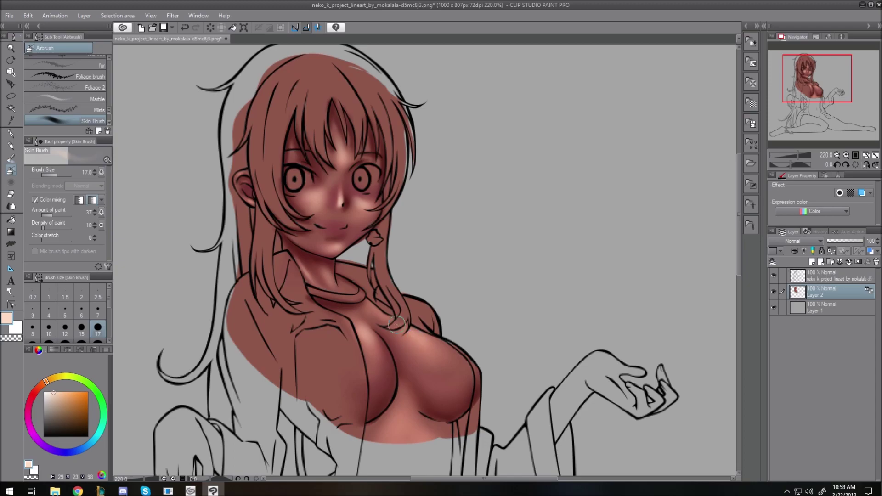
pyautogui.press(']')
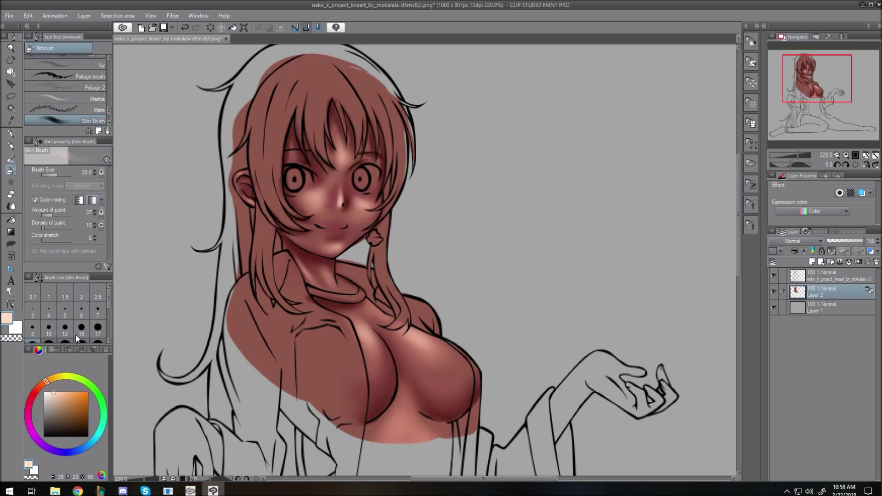
# - Sample the dark red nose shadow (H 2, S 67, V 35) and define the upper lip's contour with brush sizes 2.5 and 1
pyautogui.scroll(5, 329, 175)
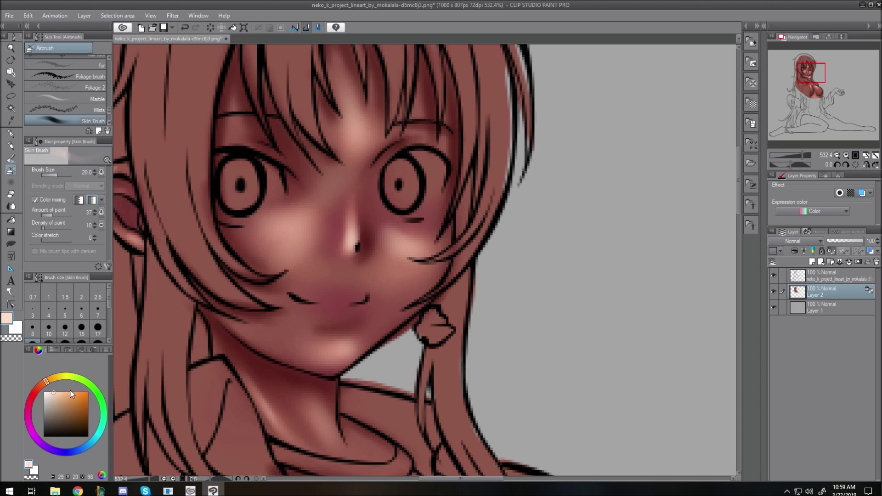
pyautogui.moveTo(45, 384)
pyautogui.mouseDown()
pyautogui.moveTo(31, 393)
pyautogui.moveTo(45, 380)
pyautogui.mouseUp()
pyautogui.press('[')
pyautogui.press('[')
pyautogui.press('[')
pyautogui.press('[')
pyautogui.press('[')
pyautogui.press('[')
pyautogui.press('[')
pyautogui.press('[')
pyautogui.press('[')
pyautogui.press('[')
pyautogui.press('[')
pyautogui.press('[')
pyautogui.press('[')
pyautogui.press('[')
pyautogui.press('[')
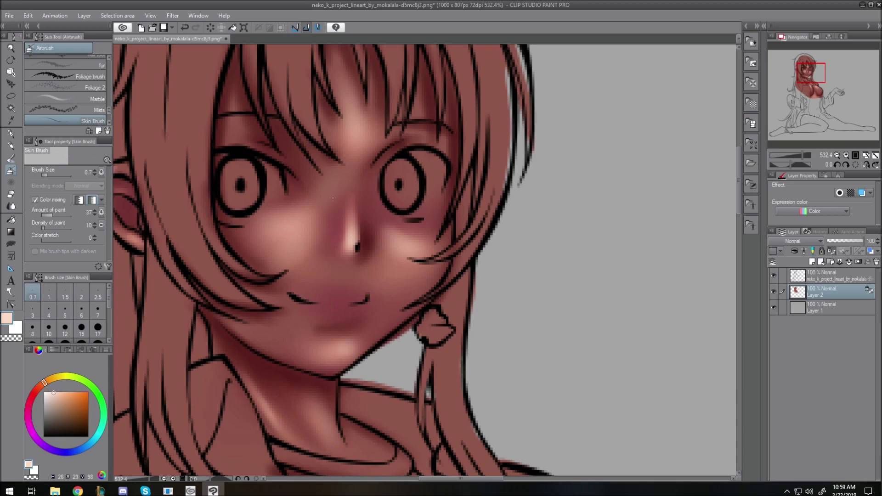
pyautogui.keyDown('alt'); pyautogui.click(330, 230); pyautogui.keyUp('alt')
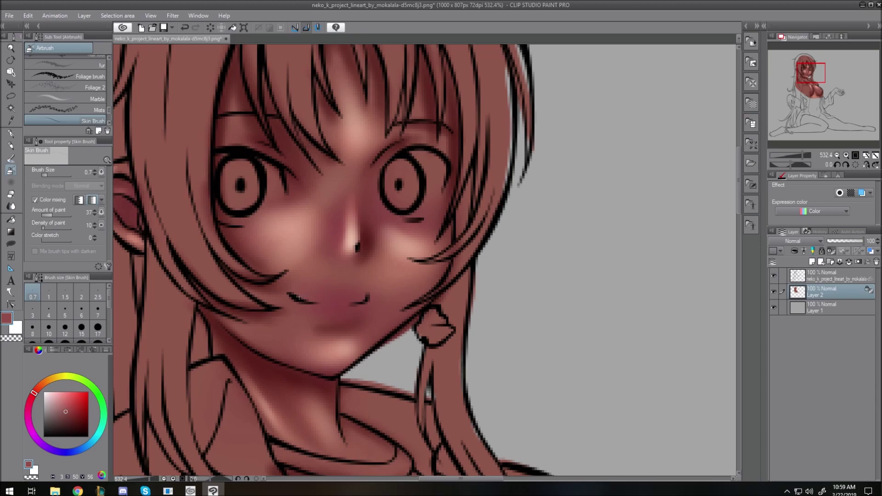
pyautogui.keyDown('alt'); pyautogui.click(370, 236); pyautogui.keyUp('alt')
pyautogui.press(']')
pyautogui.press(']')
pyautogui.press(']')
pyautogui.press(']')
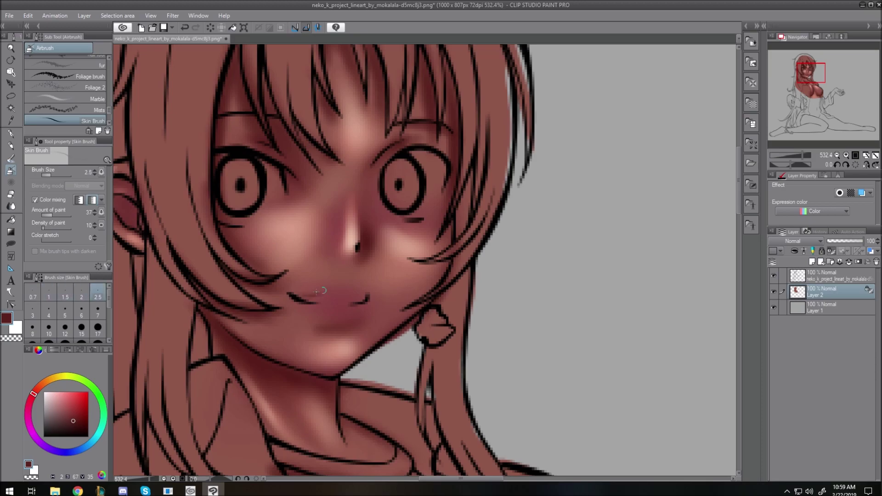
pyautogui.press('[')
pyautogui.press('[')
pyautogui.press('[')
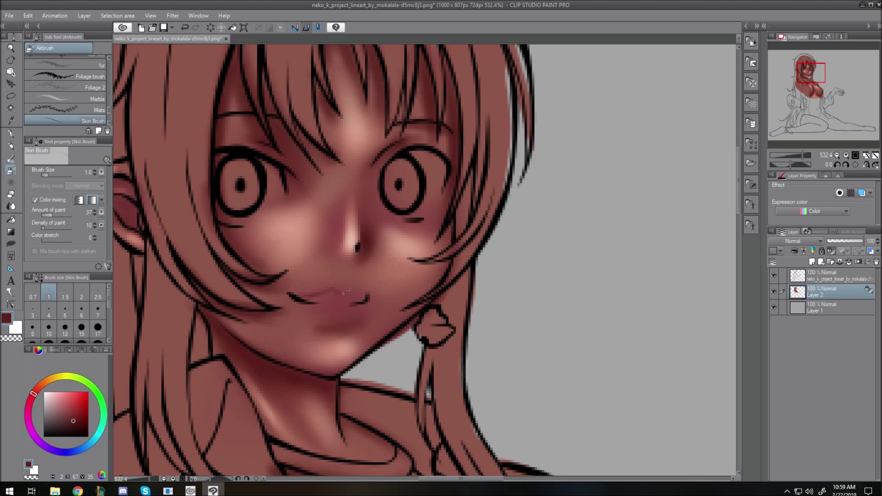
# - Shade the upper lip and the groove above it with dark red at brush sizes 3 and 5
pyautogui.press(']')
pyautogui.press(']')
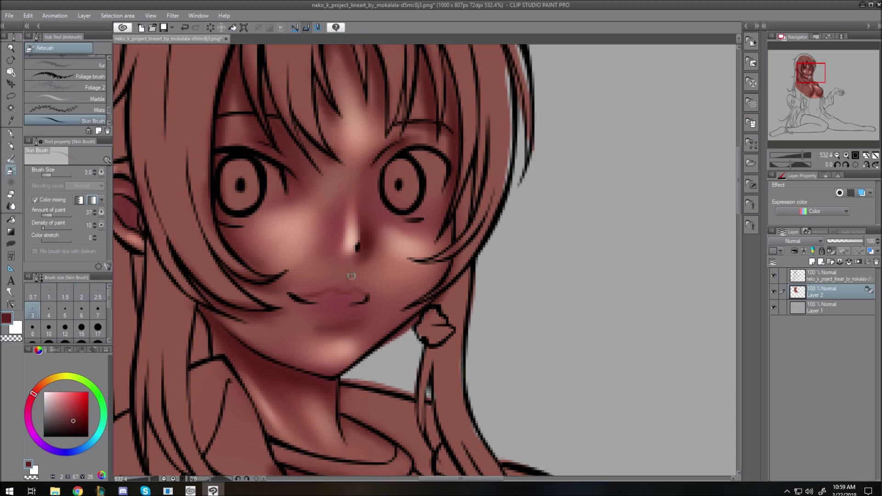
pyautogui.press(']')
pyautogui.press(']')
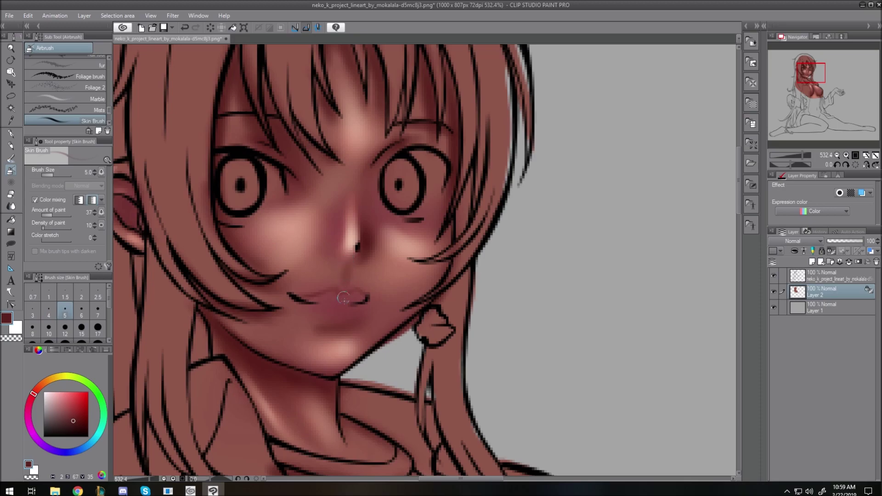
# - Sample a light skin tone (H 15, S 39, V 81) from the cheek and lighten the skin above the upper lip with brush sizes 4 to 8
pyautogui.keyDown('alt'); pyautogui.click(311, 233); pyautogui.keyUp('alt')
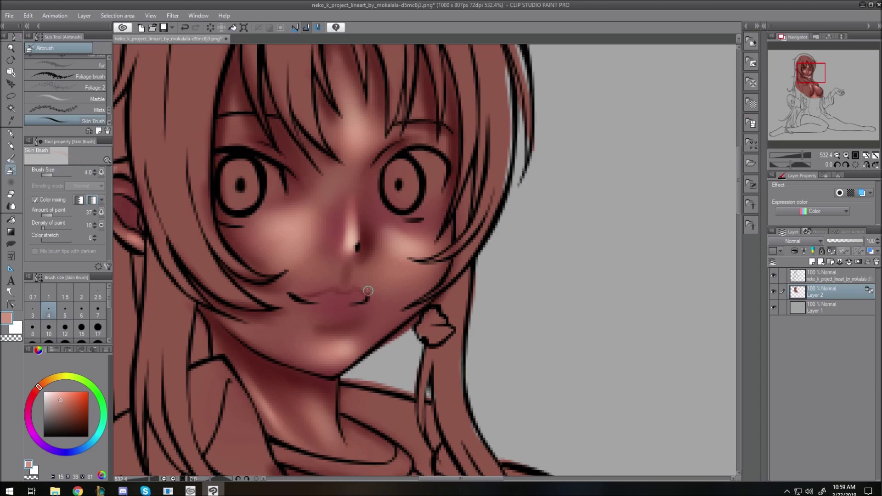
pyautogui.press(']')
pyautogui.press(']')
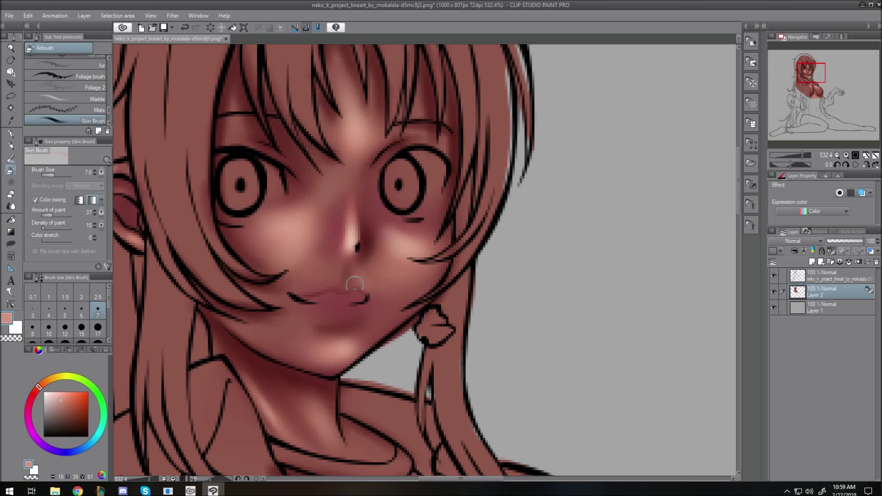
pyautogui.press(']')
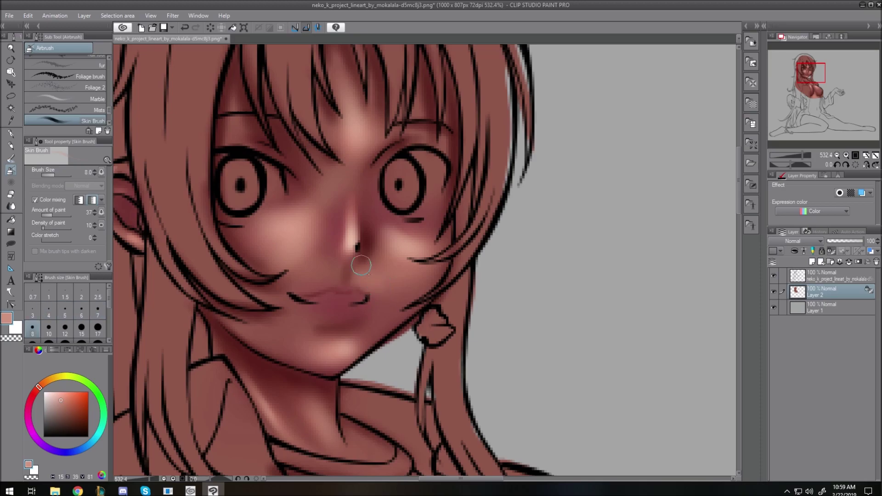
# - Add a thin light edge along the upper lip and blend the skin beneath the nose using brush sizes 2, 3 and 5
pyautogui.press('[')
pyautogui.press('[')
pyautogui.press('[')
pyautogui.press('[')
pyautogui.press('[')
pyautogui.press('[')
pyautogui.press('[')
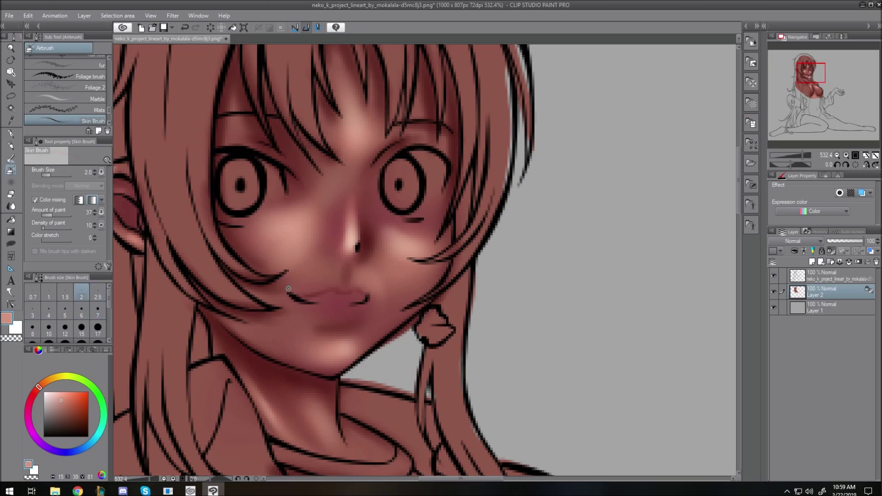
pyautogui.press(']')
pyautogui.press('[')
pyautogui.press('[')
pyautogui.press(']')
pyautogui.press(']')
pyautogui.press(']')
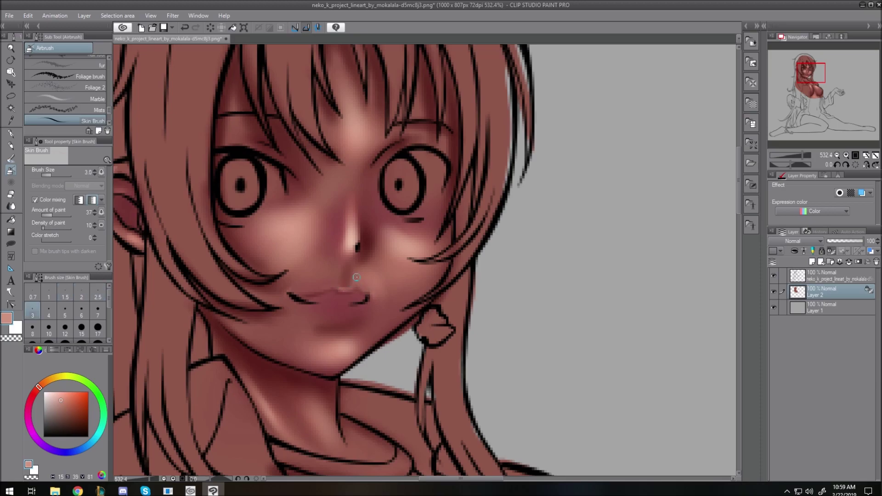
pyautogui.press(']')
pyautogui.press(']')
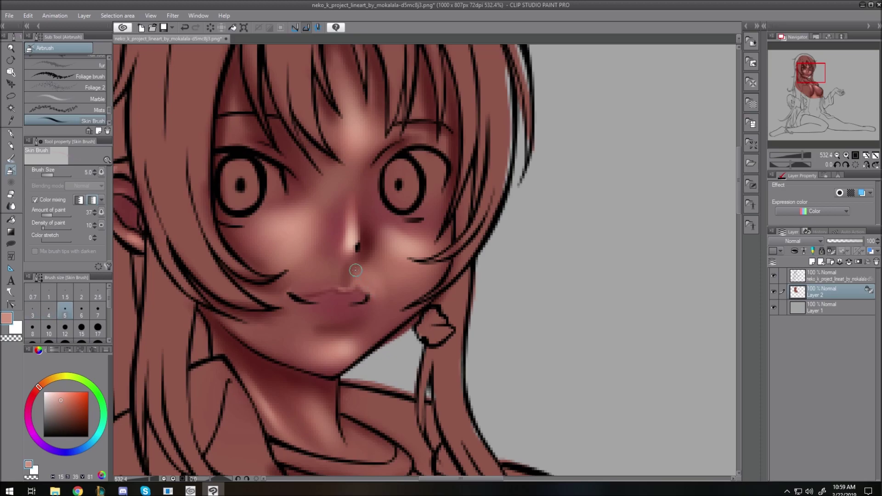
pyautogui.press('[')
pyautogui.press('[')
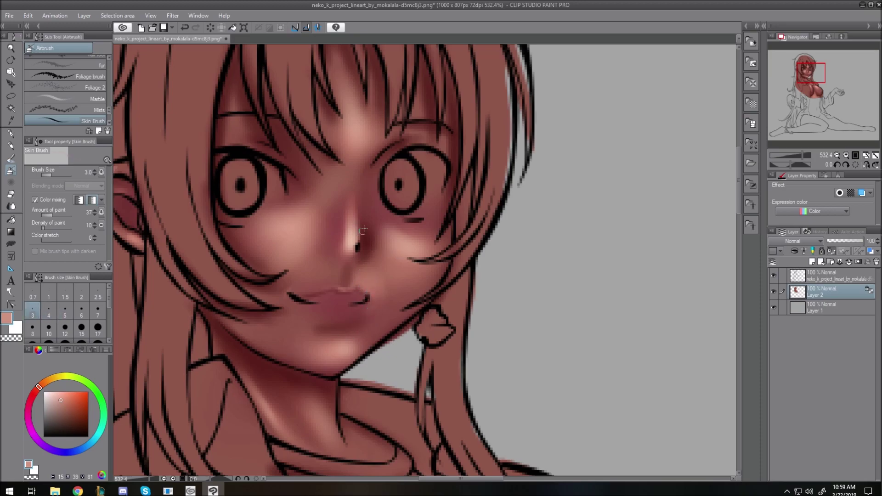
# - Sample dark red (H 1, S 65, V 36) beside the nose and shade beneath the lower lip with brush sizes 2, 3 and 5
pyautogui.keyDown('alt'); pyautogui.click(370, 232); pyautogui.keyUp('alt')
pyautogui.press('[')
pyautogui.press('[')
pyautogui.press('[')
pyautogui.press(']')
pyautogui.press(']')
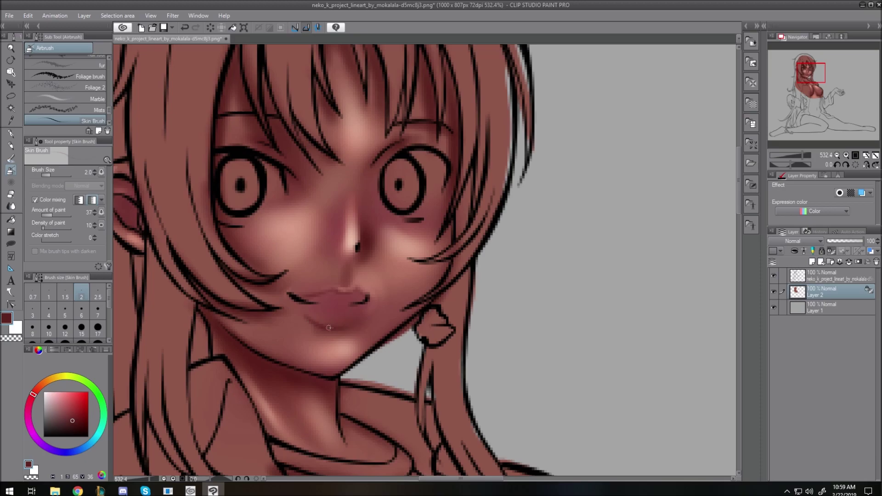
pyautogui.press(']')
pyautogui.press(']')
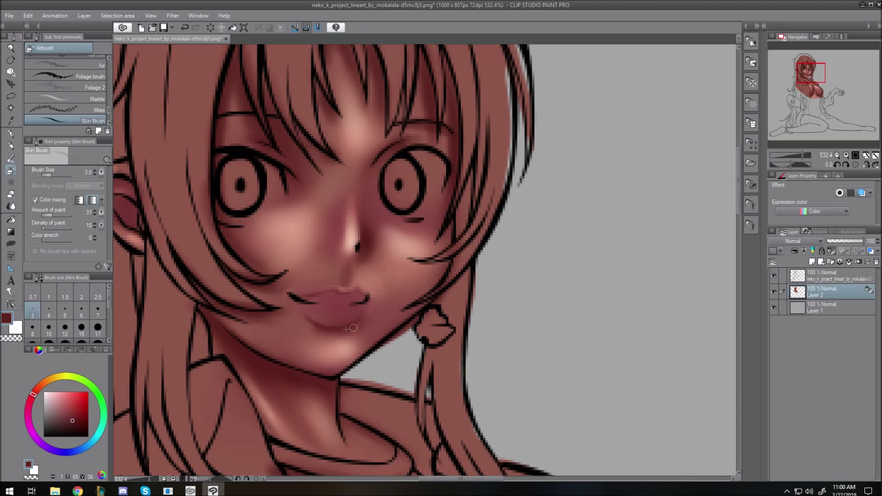
pyautogui.press(']')
pyautogui.press(']')
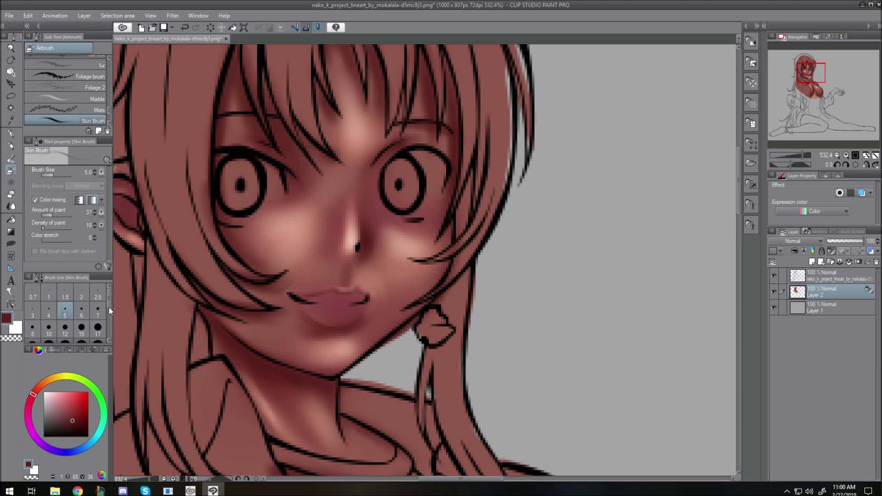
# - Tint the upper lip with muted crimson (H 353, S 61, V 48) and deepen it with a darker shade (S 48, V 34) at brush size 3
pyautogui.click(79, 400)
pyautogui.click(31, 398)
pyautogui.press('[')
pyautogui.press('[')
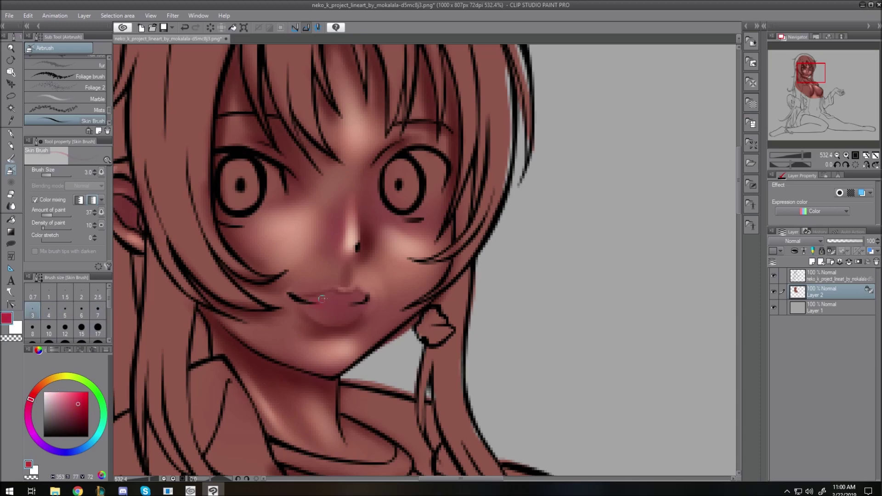
pyautogui.moveTo(76, 401); pyautogui.dragTo(70, 415)
pyautogui.moveTo(338, 297)
pyautogui.mouseDown()
pyautogui.moveTo(361, 298)
pyautogui.moveTo(322, 300)
pyautogui.mouseUp()
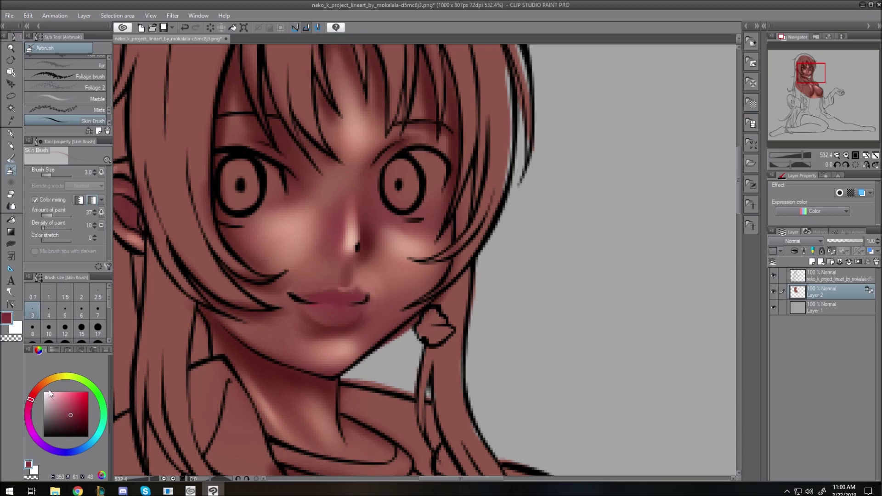
pyautogui.moveTo(313, 305)
pyautogui.mouseDown()
pyautogui.moveTo(333, 296)
pyautogui.moveTo(305, 298)
pyautogui.moveTo(359, 291)
pyautogui.moveTo(361, 301)
pyautogui.moveTo(327, 302)
pyautogui.mouseUp()
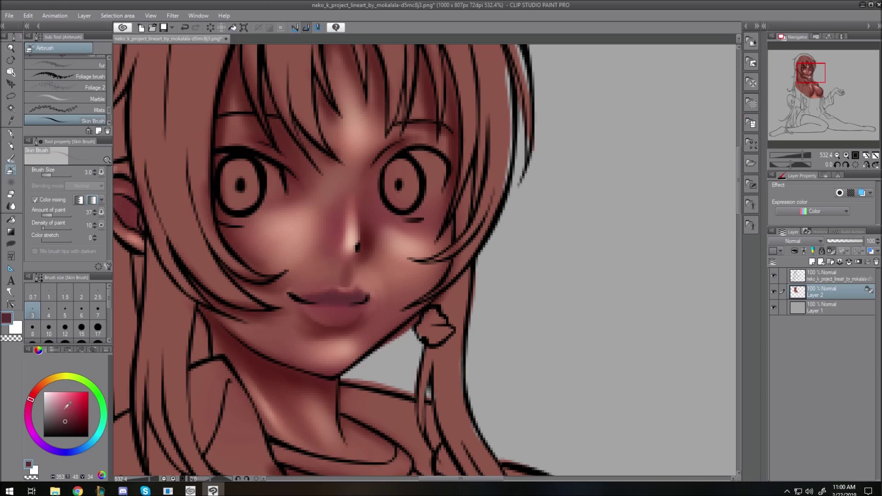
# - Pick a rosy pink (H 353, S 41, V 72) and colour the lower lip with brush sizes 2 and 5
pyautogui.click(62, 404)
pyautogui.press('[')
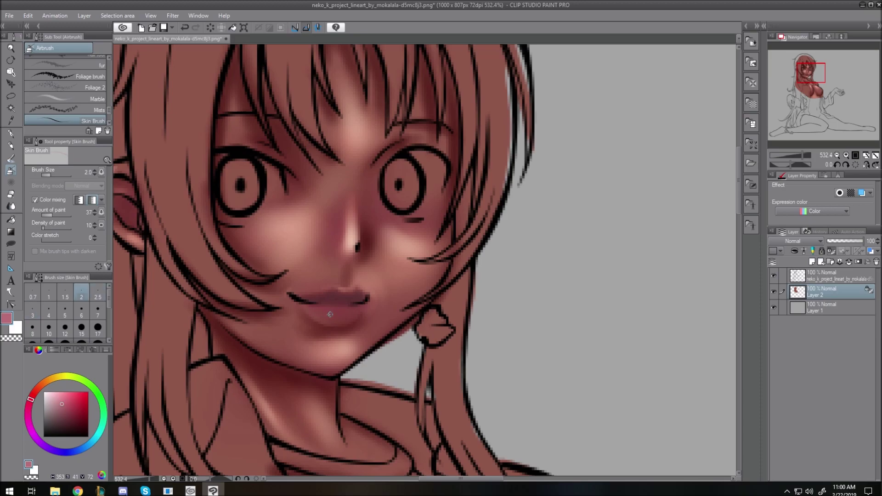
pyautogui.press(']')
pyautogui.press(']')
pyautogui.press(']')
pyautogui.press(']')
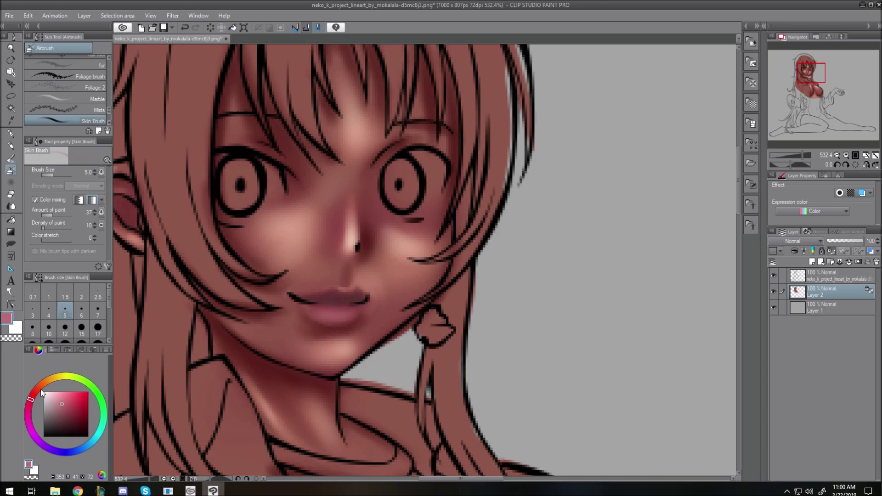
# - Pick a light pink (H 360, S 28, V 88) and paint the lower lip's highlight with brush sizes 1.5 and 3
pyautogui.click(57, 396)
pyautogui.press('[')
pyautogui.press('[')
pyautogui.press('[')
pyautogui.press('[')
pyautogui.press('[')
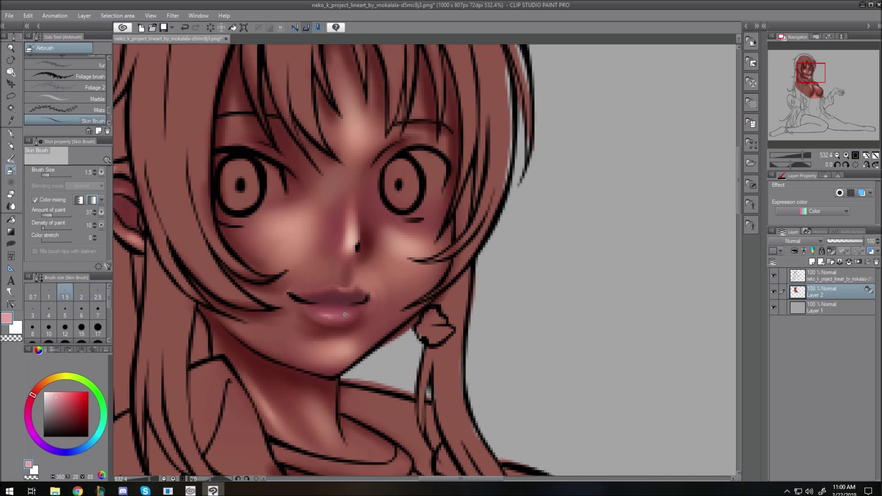
pyautogui.press(']')
pyautogui.press(']')
pyautogui.press(']')
pyautogui.press('[')
pyautogui.press(']')
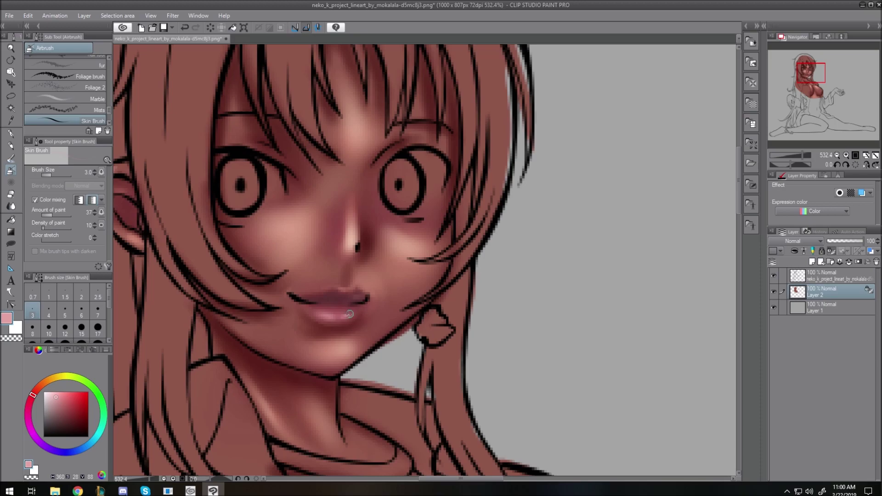
# - Add a fine bright glint to the lower lip in very pale pink (H 2, S 15, V 100) at brush size 0.7
pyautogui.click(56, 394)
pyautogui.click(35, 395)
pyautogui.click(52, 390)
pyautogui.press('[')
pyautogui.press('[')
pyautogui.press('[')
pyautogui.press('[')
pyautogui.press('[')
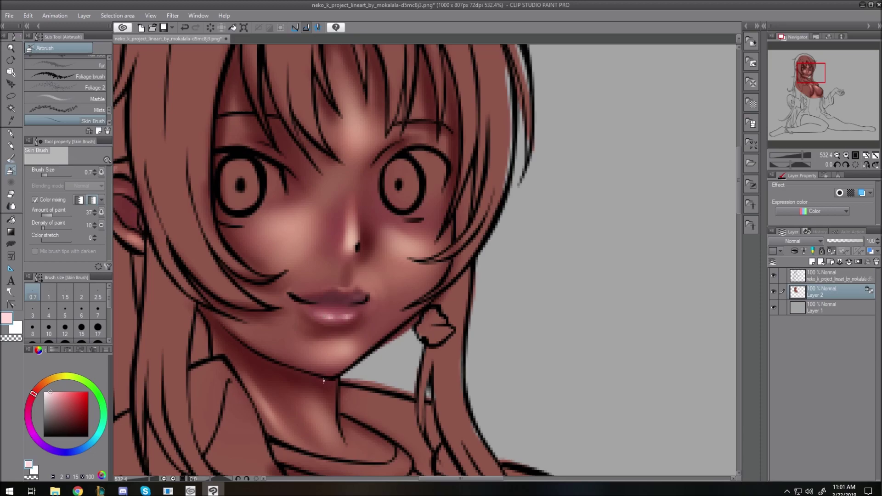
# - Pick a dark greyish brown (H 355, S 29, V 27) and fill the character's right eye using brush sizes 3 and 5
pyautogui.moveTo(32, 397); pyautogui.dragTo(30, 399)
pyautogui.click(57, 407)
pyautogui.moveTo(58, 409); pyautogui.dragTo(57, 416)
pyautogui.press(']')
pyautogui.press(']')
pyautogui.press(']')
pyautogui.press(']')
pyautogui.press(']')
pyautogui.moveTo(213, 162); pyautogui.dragTo(224, 157)
pyautogui.moveTo(56, 415); pyautogui.dragTo(59, 422)
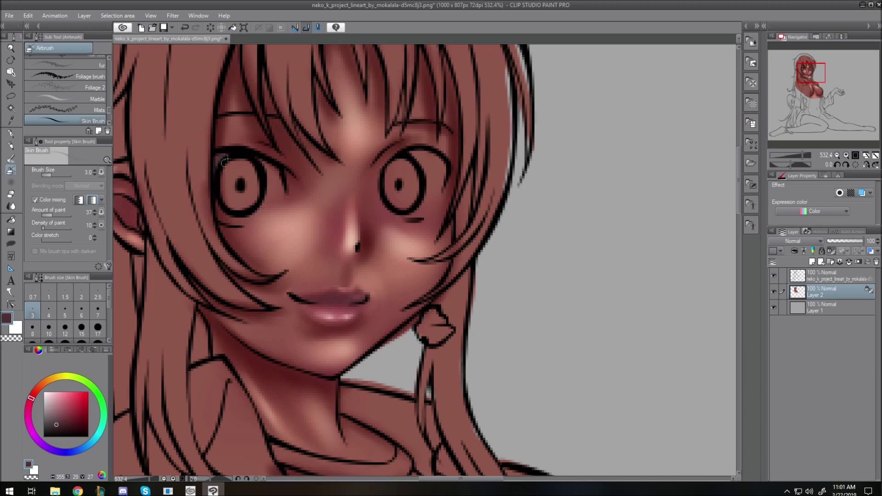
pyautogui.press(']')
pyautogui.press(']')
pyautogui.moveTo(232, 160)
pyautogui.mouseDown()
pyautogui.moveTo(265, 165)
pyautogui.moveTo(273, 185)
pyautogui.moveTo(276, 174)
pyautogui.moveTo(277, 188)
pyautogui.moveTo(264, 199)
pyautogui.moveTo(280, 192)
pyautogui.moveTo(255, 208)
pyautogui.moveTo(217, 199)
pyautogui.moveTo(229, 215)
pyautogui.moveTo(223, 205)
pyautogui.moveTo(233, 215)
pyautogui.moveTo(260, 204)
pyautogui.moveTo(238, 213)
pyautogui.moveTo(251, 215)
pyautogui.moveTo(280, 194)
pyautogui.moveTo(239, 215)
pyautogui.moveTo(268, 206)
pyautogui.moveTo(235, 166)
pyautogui.moveTo(221, 198)
pyautogui.mouseUp()
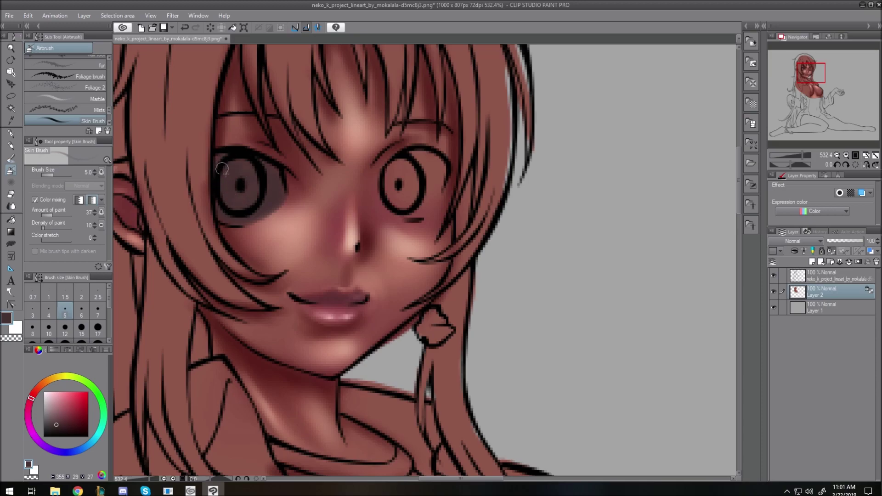
# - Start the dark base of the character's left eye with a brush stroke and block in its upper part with Lasso fill
pyautogui.moveTo(425, 153)
pyautogui.mouseDown()
pyautogui.moveTo(398, 175)
pyautogui.moveTo(417, 155)
pyautogui.moveTo(400, 159)
pyautogui.moveTo(391, 183)
pyautogui.mouseUp()
pyautogui.click(14, 242)
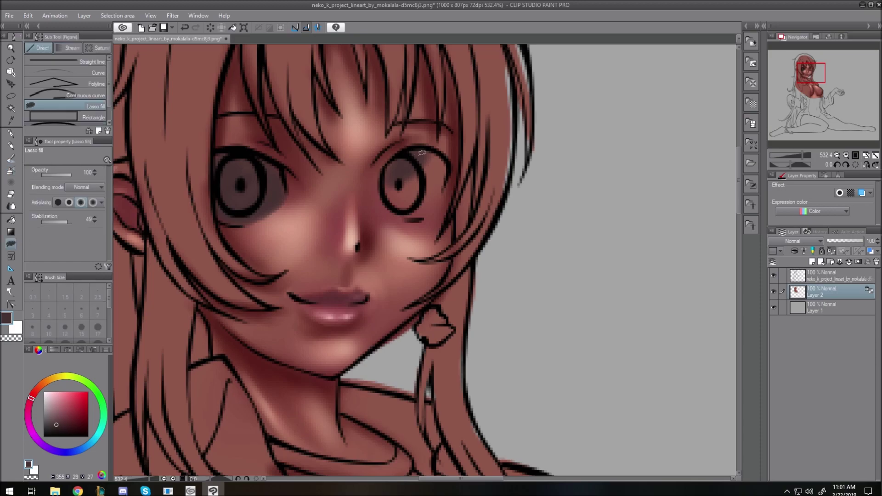
pyautogui.moveTo(384, 174)
pyautogui.mouseDown()
pyautogui.moveTo(423, 140)
pyautogui.moveTo(455, 163)
pyautogui.moveTo(445, 186)
pyautogui.moveTo(441, 173)
pyautogui.moveTo(427, 171)
pyautogui.moveTo(397, 203)
pyautogui.moveTo(384, 169)
pyautogui.mouseUp()
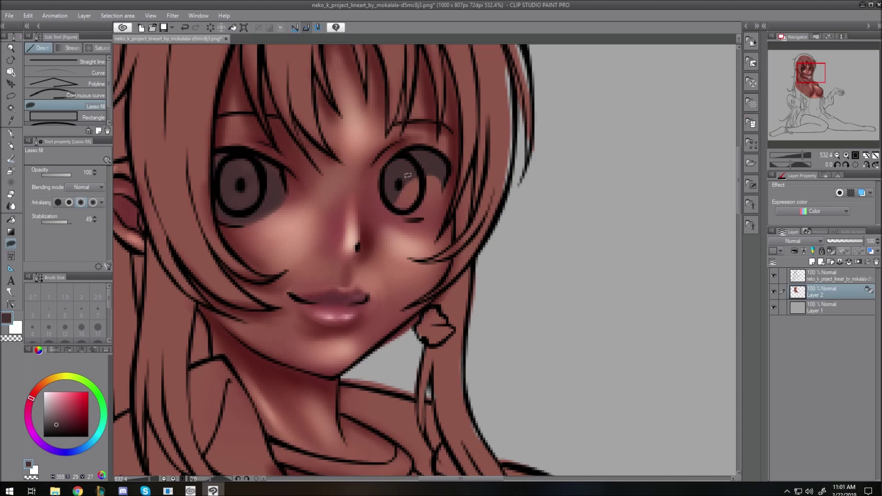
# - Return to the Skin Brush and finish the dark base in the lower part of both eyes with brush sizes 5 and 7
pyautogui.click(10, 172)
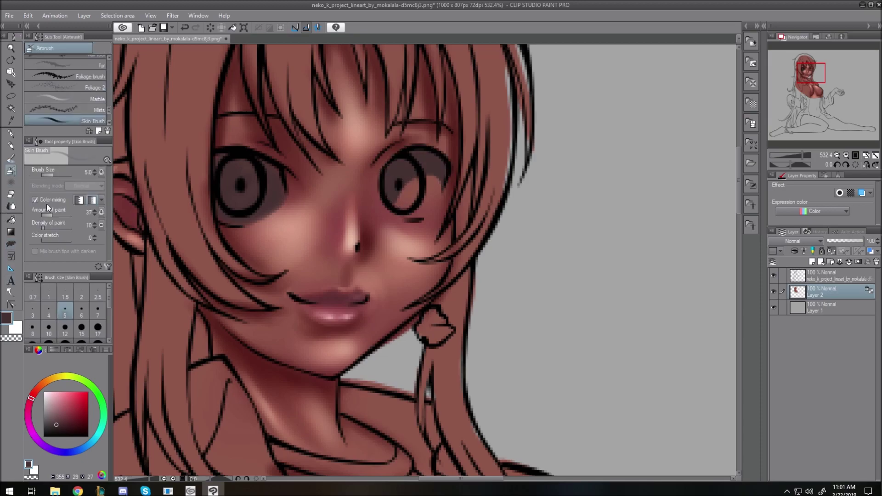
pyautogui.moveTo(410, 186)
pyautogui.mouseDown()
pyautogui.moveTo(438, 189)
pyautogui.moveTo(401, 189)
pyautogui.moveTo(418, 174)
pyautogui.moveTo(403, 193)
pyautogui.moveTo(425, 176)
pyautogui.moveTo(434, 180)
pyautogui.moveTo(396, 207)
pyautogui.moveTo(416, 248)
pyautogui.moveTo(449, 176)
pyautogui.moveTo(425, 226)
pyautogui.moveTo(390, 207)
pyautogui.moveTo(434, 200)
pyautogui.moveTo(437, 182)
pyautogui.mouseUp()
pyautogui.press(']')
pyautogui.press(']')
pyautogui.moveTo(411, 205)
pyautogui.mouseDown()
pyautogui.moveTo(427, 171)
pyautogui.moveTo(405, 205)
pyautogui.moveTo(429, 195)
pyautogui.moveTo(434, 168)
pyautogui.moveTo(405, 187)
pyautogui.moveTo(419, 210)
pyautogui.moveTo(441, 183)
pyautogui.moveTo(406, 180)
pyautogui.moveTo(419, 201)
pyautogui.moveTo(416, 176)
pyautogui.moveTo(429, 171)
pyautogui.moveTo(404, 166)
pyautogui.moveTo(427, 194)
pyautogui.mouseUp()
pyautogui.moveTo(214, 203)
pyautogui.mouseDown()
pyautogui.moveTo(258, 186)
pyautogui.moveTo(235, 207)
pyautogui.moveTo(261, 186)
pyautogui.moveTo(257, 169)
pyautogui.moveTo(262, 179)
pyautogui.moveTo(240, 179)
pyautogui.moveTo(260, 209)
pyautogui.mouseUp()
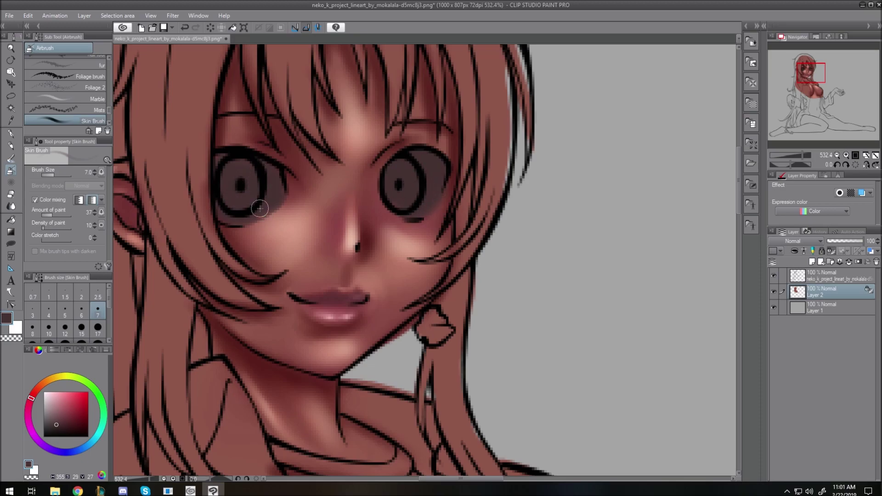
# - Pick a dusty pink (H 355, S 28, V 69) and lighten the lower part of both eyes with brush sizes 8 and 10
pyautogui.moveTo(66, 418); pyautogui.dragTo(56, 408)
pyautogui.moveTo(264, 195); pyautogui.dragTo(258, 204)
pyautogui.press(']')
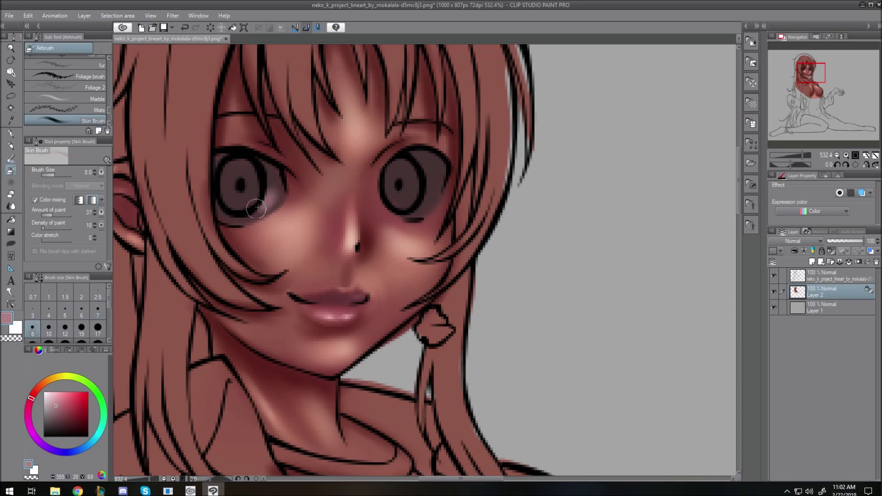
pyautogui.press(']')
pyautogui.moveTo(244, 209)
pyautogui.mouseDown()
pyautogui.moveTo(252, 187)
pyautogui.moveTo(244, 206)
pyautogui.moveTo(273, 189)
pyautogui.moveTo(268, 203)
pyautogui.moveTo(243, 215)
pyautogui.moveTo(275, 191)
pyautogui.moveTo(247, 191)
pyautogui.mouseUp()
pyautogui.moveTo(443, 179)
pyautogui.mouseDown()
pyautogui.moveTo(415, 188)
pyautogui.moveTo(420, 202)
pyautogui.moveTo(408, 206)
pyautogui.moveTo(418, 186)
pyautogui.moveTo(402, 198)
pyautogui.moveTo(405, 182)
pyautogui.moveTo(427, 177)
pyautogui.moveTo(412, 193)
pyautogui.moveTo(395, 190)
pyautogui.moveTo(416, 215)
pyautogui.mouseUp()
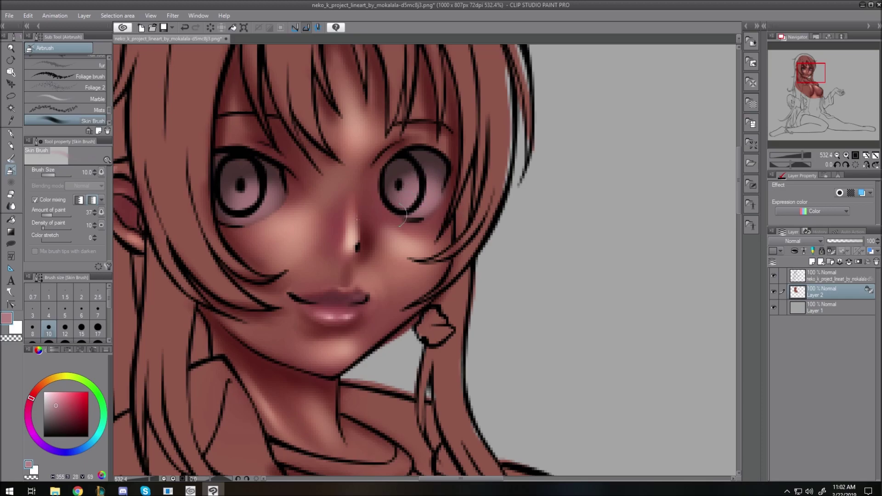
# - Reinforce the dusty pink in the lower irises and eye whites with a smaller brush, up to size 5
pyautogui.press('[')
pyautogui.press('[')
pyautogui.press('[')
pyautogui.press('[')
pyautogui.press('[')
pyautogui.moveTo(387, 197)
pyautogui.mouseDown()
pyautogui.moveTo(432, 178)
pyautogui.moveTo(442, 184)
pyautogui.moveTo(414, 184)
pyautogui.moveTo(438, 178)
pyautogui.moveTo(425, 173)
pyautogui.moveTo(416, 183)
pyautogui.moveTo(415, 173)
pyautogui.moveTo(406, 195)
pyautogui.mouseUp()
pyautogui.press(']')
pyautogui.moveTo(262, 183)
pyautogui.mouseDown()
pyautogui.moveTo(228, 197)
pyautogui.moveTo(246, 189)
pyautogui.moveTo(240, 197)
pyautogui.moveTo(242, 186)
pyautogui.moveTo(271, 190)
pyautogui.moveTo(258, 185)
pyautogui.moveTo(264, 181)
pyautogui.moveTo(225, 197)
pyautogui.moveTo(264, 205)
pyautogui.mouseUp()
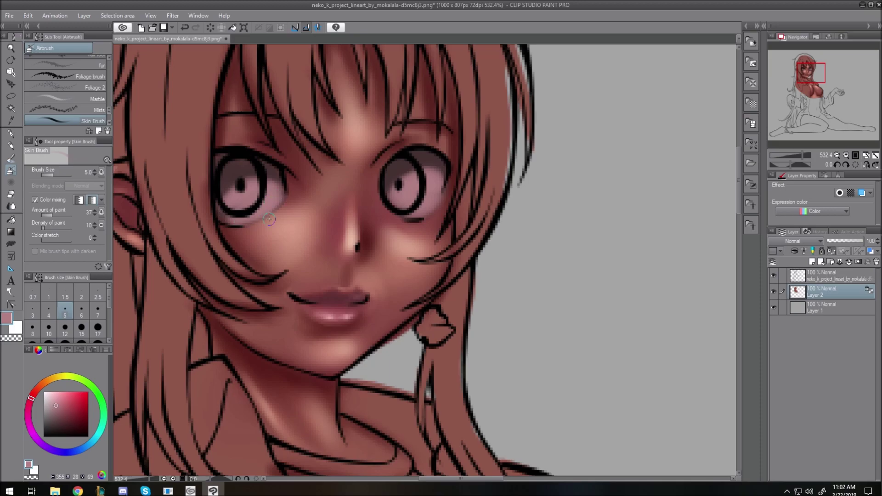
# - Pick a pale pink (H 357, S 14, V 90) and brighten the whites and lower irises of both eyes at brush size 6
pyautogui.click(50, 396)
pyautogui.press(']')
pyautogui.moveTo(261, 203)
pyautogui.mouseDown()
pyautogui.moveTo(273, 189)
pyautogui.moveTo(246, 212)
pyautogui.moveTo(253, 193)
pyautogui.moveTo(274, 207)
pyautogui.mouseUp()
pyautogui.moveTo(430, 196)
pyautogui.mouseDown()
pyautogui.moveTo(425, 203)
pyautogui.moveTo(420, 184)
pyautogui.mouseUp()
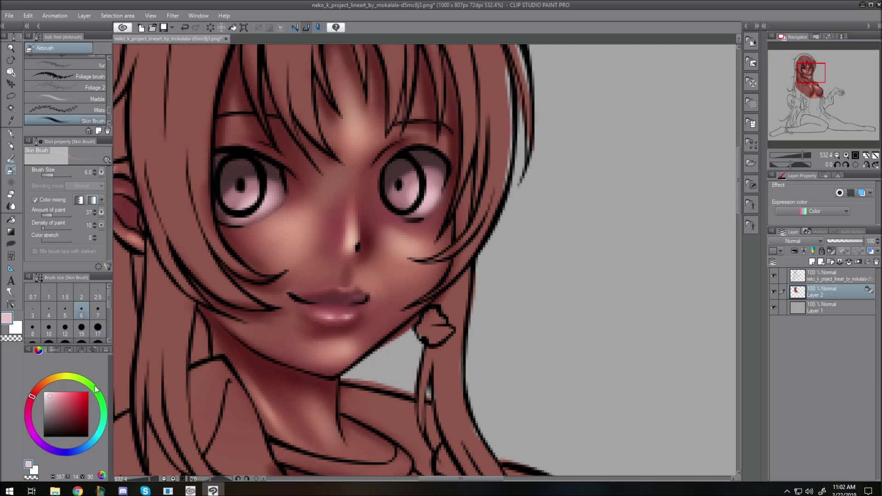
# - Pick a dark green (H 103, S 100, V 21) and fill the irises of both eyes at brush size 6
pyautogui.moveTo(96, 389); pyautogui.dragTo(91, 386)
pyautogui.moveTo(87, 419); pyautogui.dragTo(88, 427)
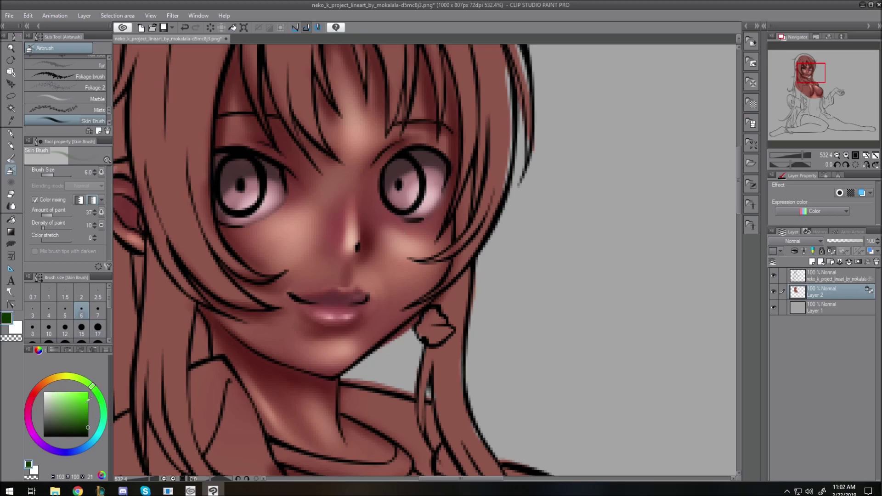
pyautogui.moveTo(236, 179); pyautogui.dragTo(244, 171)
pyautogui.moveTo(245, 176)
pyautogui.mouseDown()
pyautogui.moveTo(231, 190)
pyautogui.moveTo(241, 194)
pyautogui.moveTo(238, 177)
pyautogui.moveTo(231, 196)
pyautogui.moveTo(248, 197)
pyautogui.moveTo(239, 188)
pyautogui.moveTo(232, 201)
pyautogui.moveTo(251, 193)
pyautogui.moveTo(238, 180)
pyautogui.moveTo(244, 197)
pyautogui.moveTo(248, 174)
pyautogui.mouseUp()
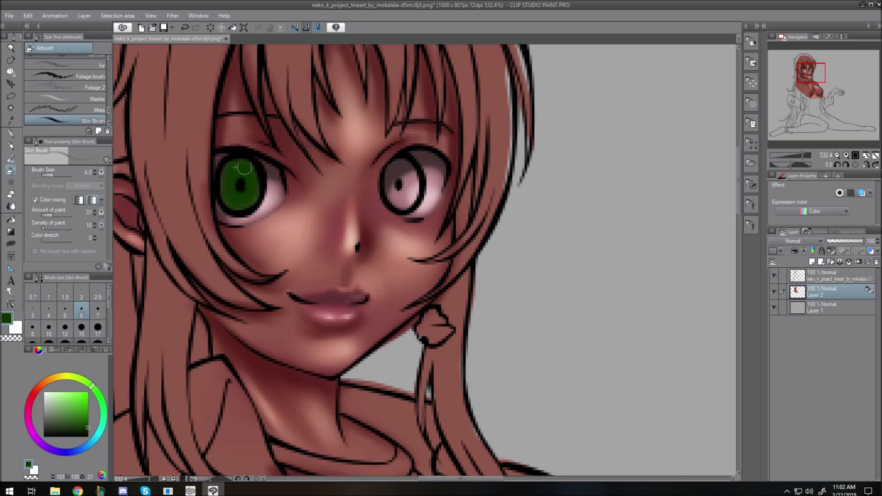
pyautogui.moveTo(404, 171)
pyautogui.mouseDown()
pyautogui.moveTo(400, 194)
pyautogui.moveTo(415, 188)
pyautogui.moveTo(392, 181)
pyautogui.moveTo(403, 200)
pyautogui.moveTo(414, 174)
pyautogui.moveTo(400, 193)
pyautogui.moveTo(409, 172)
pyautogui.moveTo(403, 208)
pyautogui.moveTo(416, 167)
pyautogui.moveTo(407, 186)
pyautogui.mouseUp()
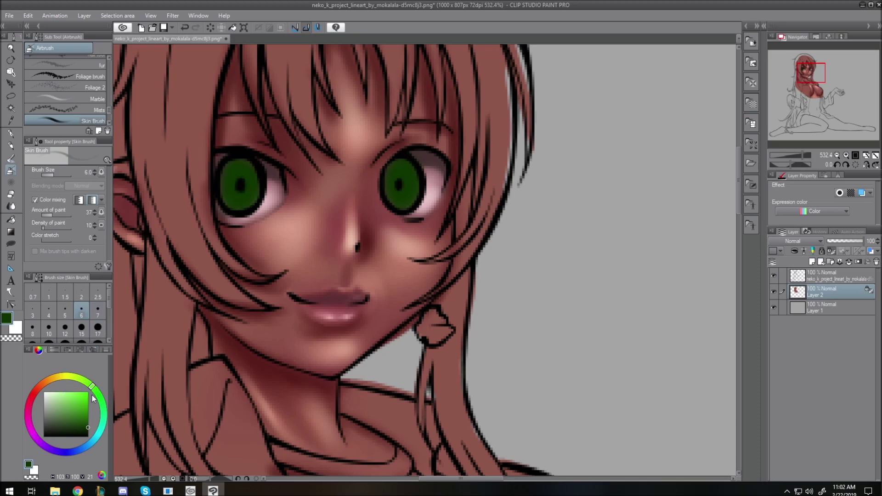
# - Pick a lighter mid green and paint a fine glow around the pupils of both eyes at brush size 2
pyautogui.click(83, 408)
pyautogui.click(76, 407)
pyautogui.press('[')
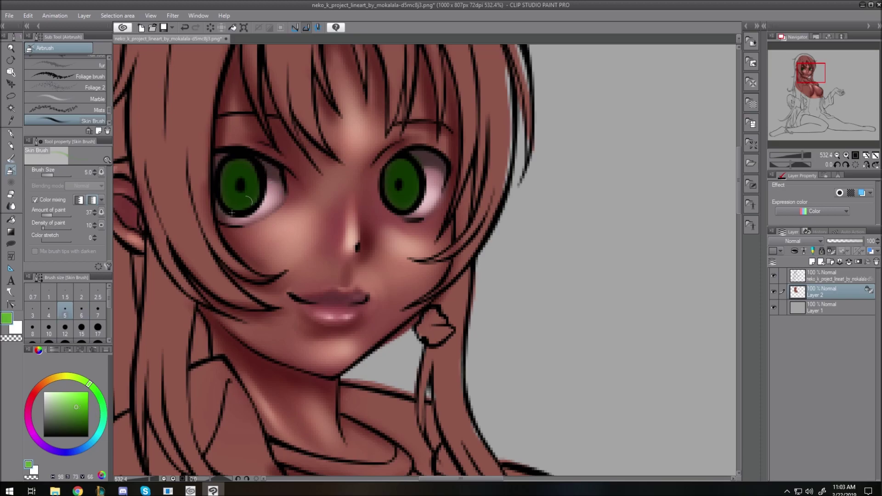
pyautogui.press('[')
pyautogui.press('[')
pyautogui.press('[')
pyautogui.press('[')
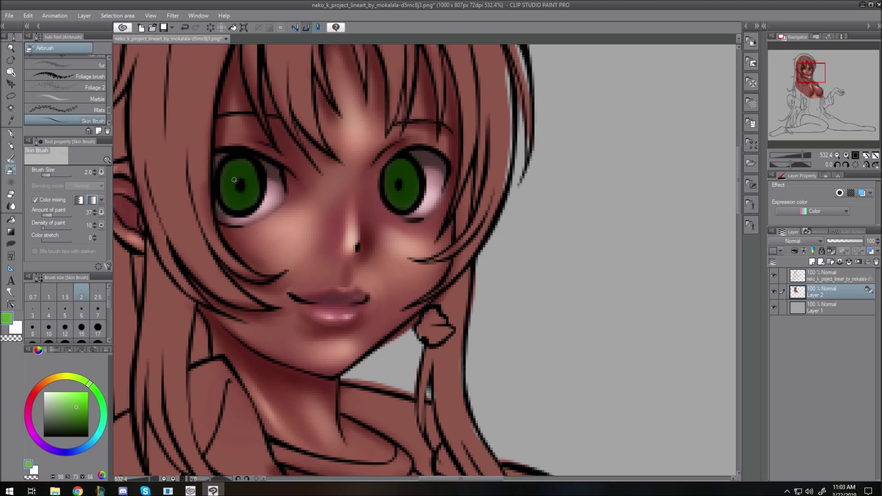
pyautogui.moveTo(237, 181)
pyautogui.mouseDown()
pyautogui.moveTo(241, 191)
pyautogui.moveTo(238, 178)
pyautogui.mouseUp()
pyautogui.moveTo(398, 181)
pyautogui.mouseDown()
pyautogui.moveTo(396, 189)
pyautogui.moveTo(402, 180)
pyautogui.mouseUp()
# - Spread the mid green over the lower irises of both eyes with larger brushes, including sizes 4 and 3
pyautogui.press(']')
pyautogui.press(']')
pyautogui.press(']')
pyautogui.press(']')
pyautogui.moveTo(253, 185)
pyautogui.mouseDown()
pyautogui.moveTo(230, 193)
pyautogui.moveTo(250, 196)
pyautogui.moveTo(228, 186)
pyautogui.moveTo(250, 193)
pyautogui.moveTo(248, 177)
pyautogui.moveTo(230, 193)
pyautogui.mouseUp()
pyautogui.press('[')
pyautogui.press('[')
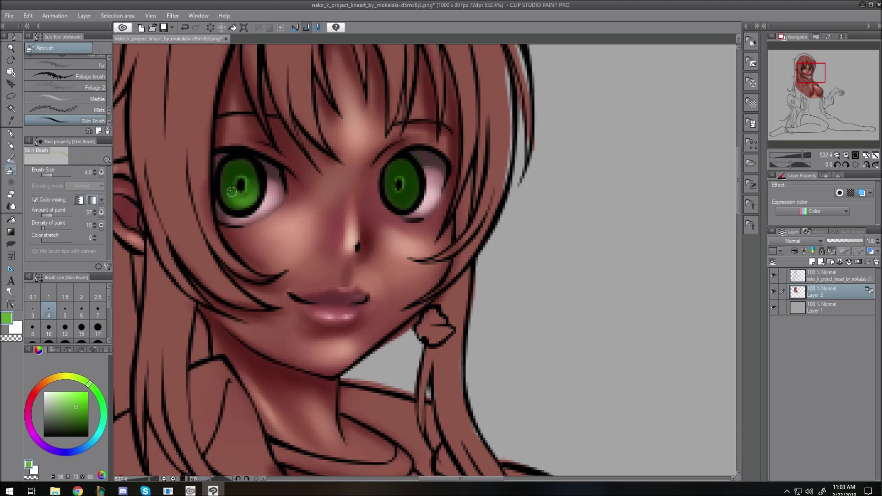
pyautogui.moveTo(249, 198)
pyautogui.mouseDown()
pyautogui.moveTo(227, 200)
pyautogui.moveTo(225, 180)
pyautogui.moveTo(230, 195)
pyautogui.mouseUp()
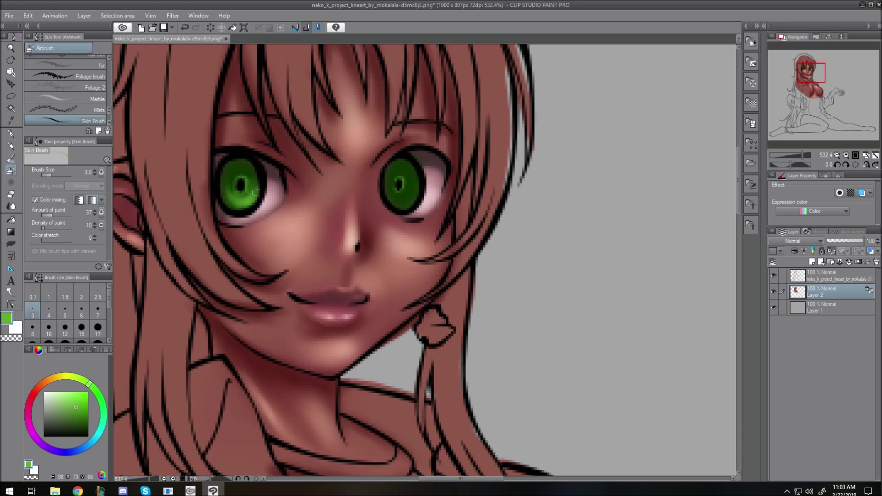
pyautogui.moveTo(409, 198)
pyautogui.mouseDown()
pyautogui.moveTo(391, 188)
pyautogui.moveTo(407, 192)
pyautogui.moveTo(411, 178)
pyautogui.moveTo(396, 202)
pyautogui.mouseUp()
pyautogui.press(']')
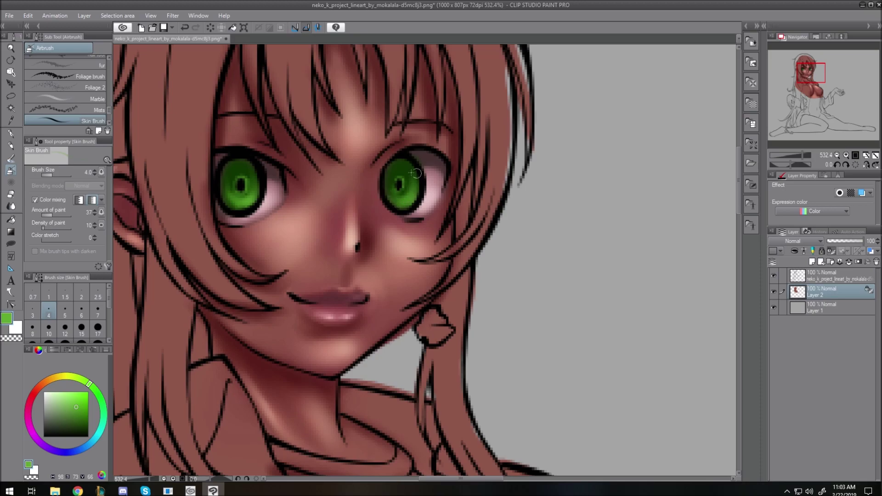
# - Pick a light yellow-green (H 79, S 52, V 91) and highlight the irises of both eyes with brush sizes 2.5 and 3
pyautogui.click(80, 379)
pyautogui.click(78, 378)
pyautogui.click(66, 396)
pyautogui.click(98, 294)
pyautogui.press('[')
pyautogui.press('[')
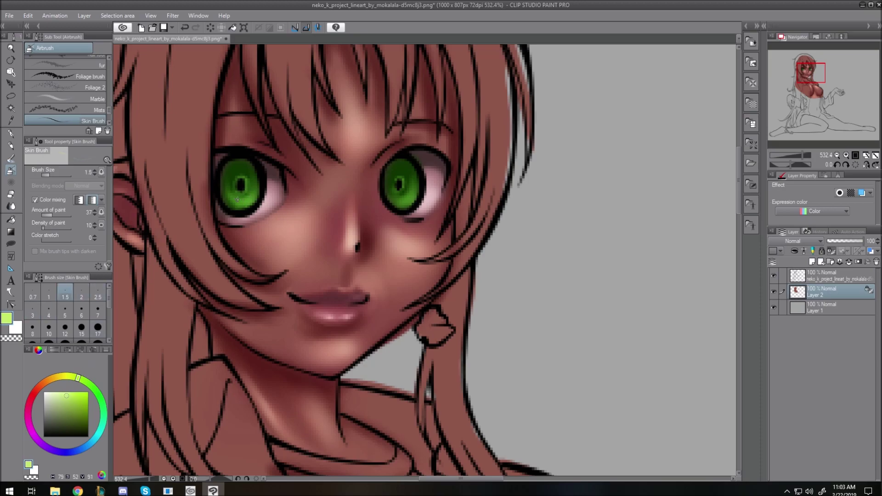
pyautogui.press(']')
pyautogui.press(']')
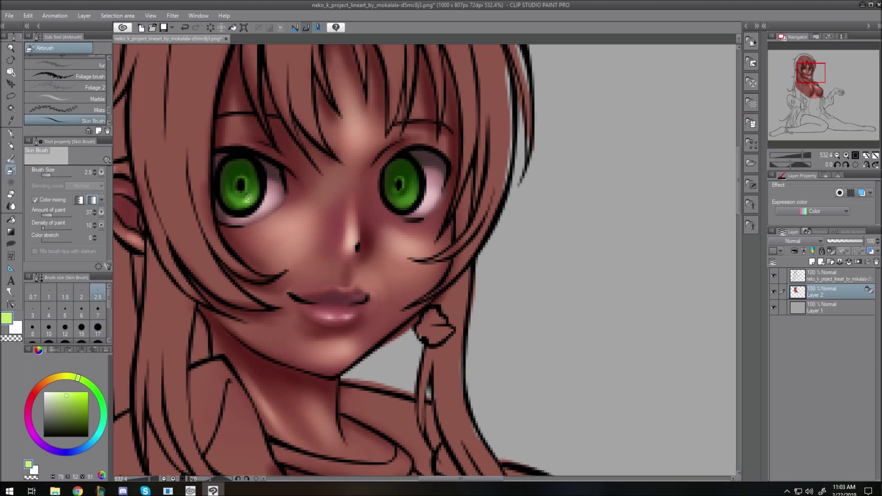
pyautogui.press(']')
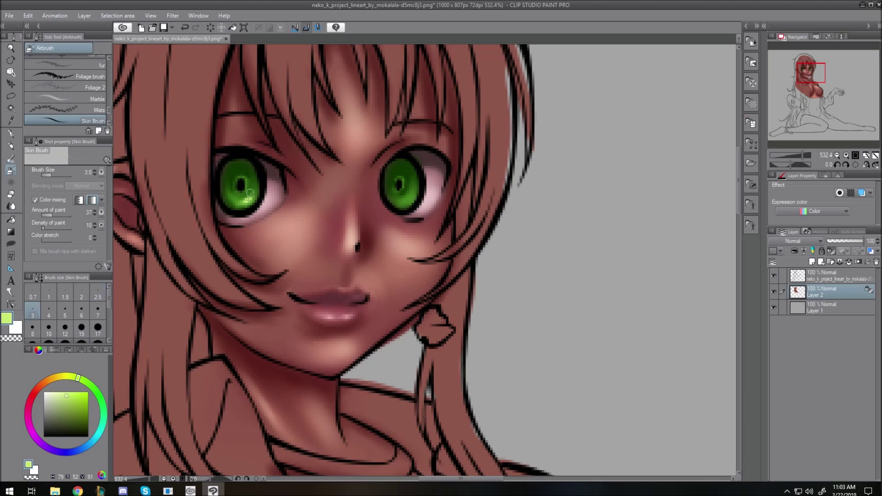
pyautogui.moveTo(409, 176)
pyautogui.mouseDown()
pyautogui.moveTo(411, 193)
pyautogui.moveTo(395, 203)
pyautogui.moveTo(402, 189)
pyautogui.mouseUp()
# - Pick pure white and dot a small catchlight in the upper iris of each eye at brush size 2
pyautogui.click(44, 392)
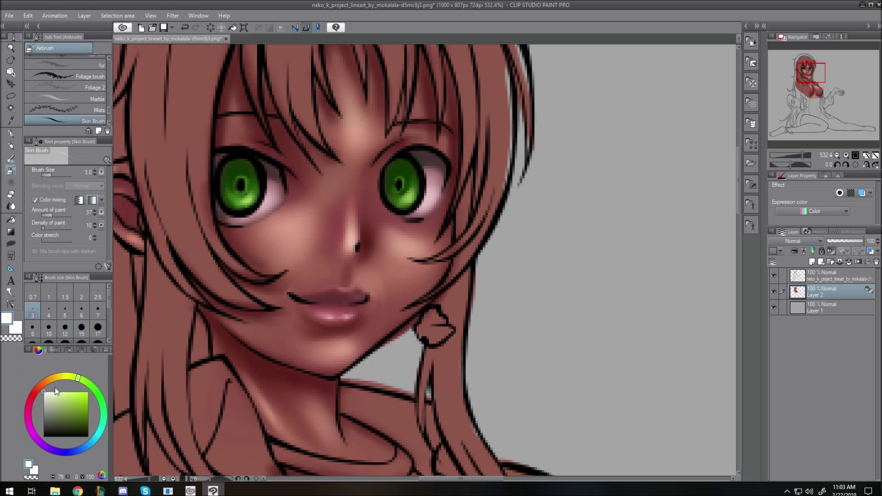
pyautogui.press('[')
pyautogui.press('[')
pyautogui.click(231, 175)
pyautogui.click(232, 176)
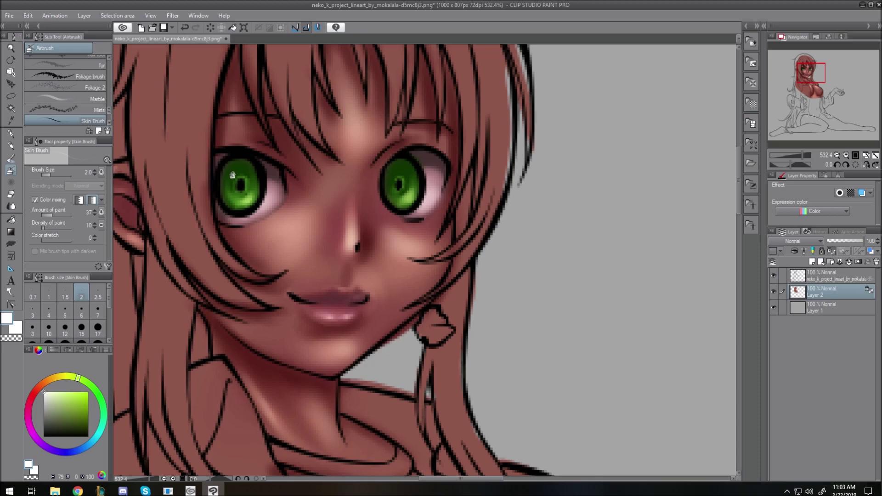
pyautogui.click(393, 176)
# - Add a soft white glow over the lower irises and the adjoining whites of both eyes at brush size 7
pyautogui.press(']')
pyautogui.press(']')
pyautogui.press(']')
pyautogui.press(']')
pyautogui.press(']')
pyautogui.press(']')
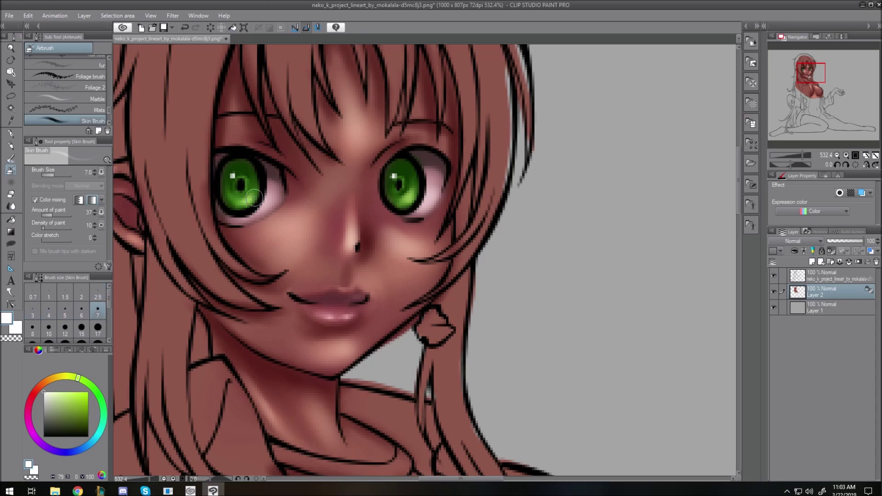
pyautogui.moveTo(248, 209)
pyautogui.mouseDown()
pyautogui.moveTo(237, 201)
pyautogui.moveTo(258, 207)
pyautogui.mouseUp()
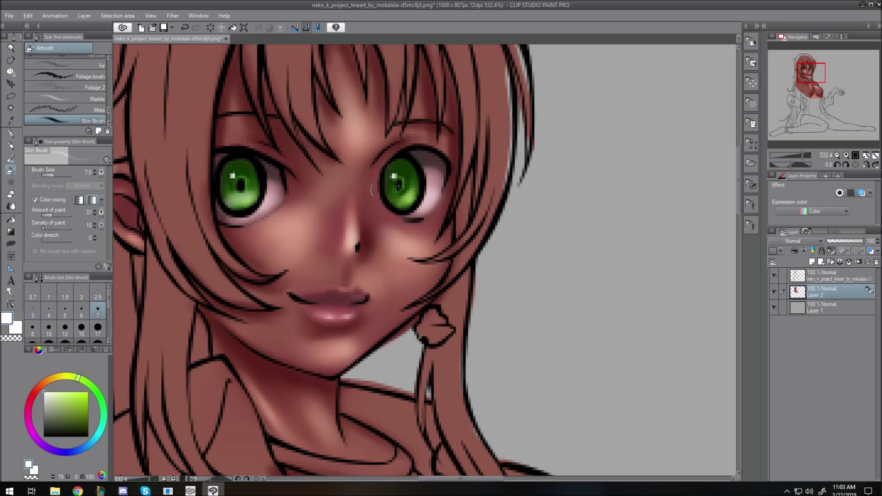
pyautogui.moveTo(399, 192); pyautogui.dragTo(424, 207)
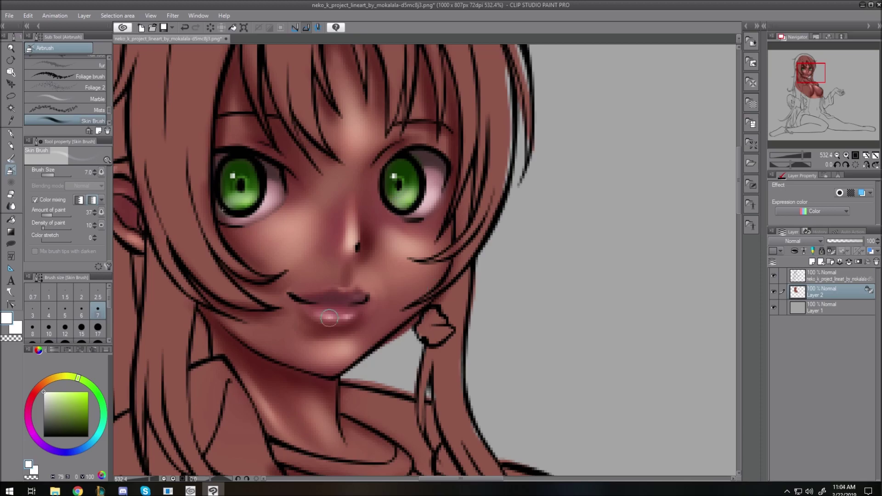
# - Add tiny white reflections in the lower irises beside the pupils at brush size 2 and check the whole figure
pyautogui.press('[')
pyautogui.press('[')
pyautogui.press('[')
pyautogui.press('[')
pyautogui.press('[')
pyautogui.press('[')
pyautogui.click(248, 196)
pyautogui.click(409, 196)
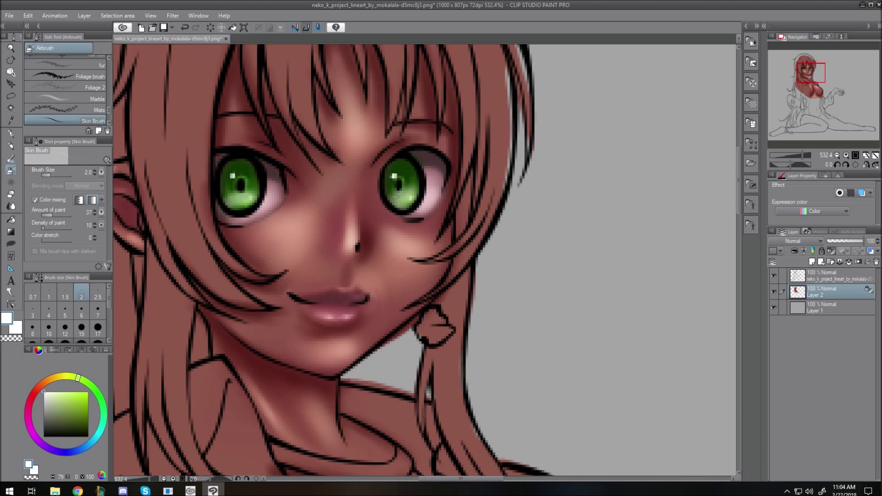
pyautogui.moveTo(411, 193); pyautogui.dragTo(416, 191)
pyautogui.hotkey('ctrl', 'alt', '0')
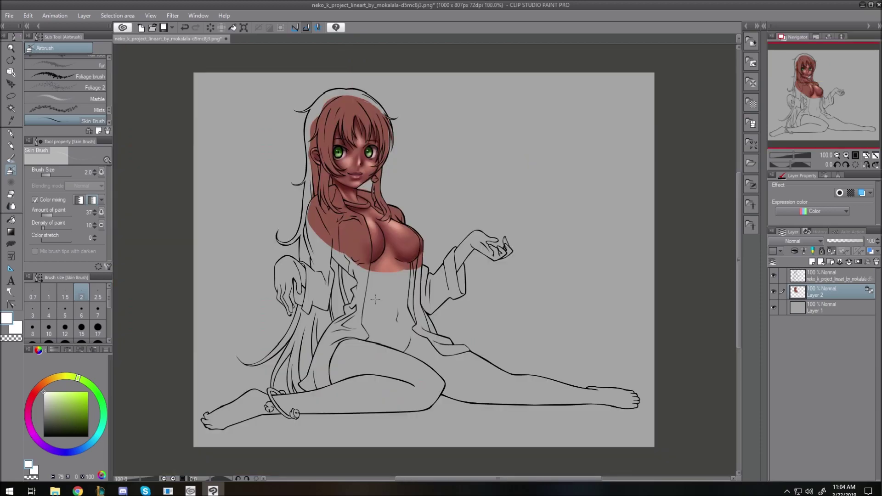
pyautogui.scroll(4, 359, 138)
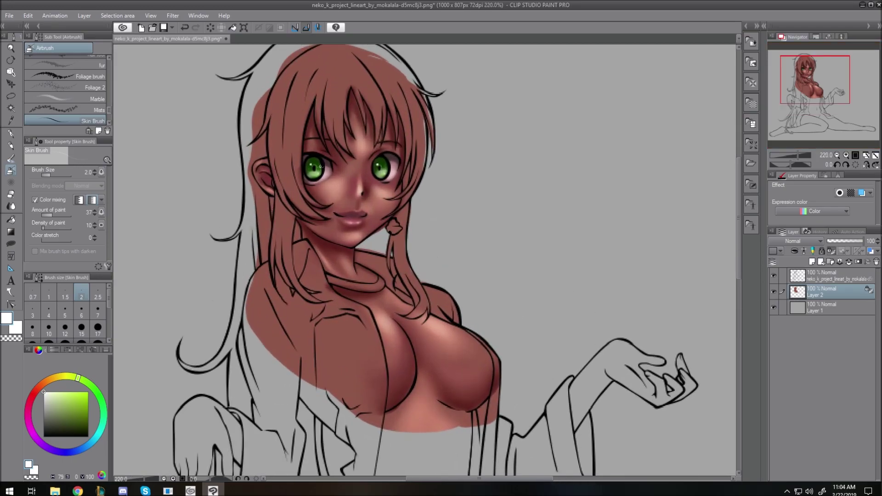
# - Switch to Clip Studio Assets and give the Skin Brush material a like and a favorite mark
pyautogui.click(191, 491)
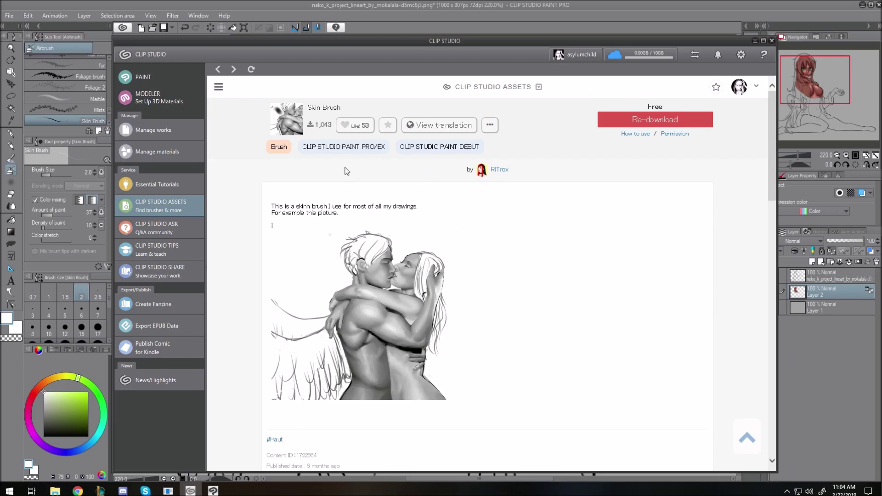
pyautogui.click(351, 127)
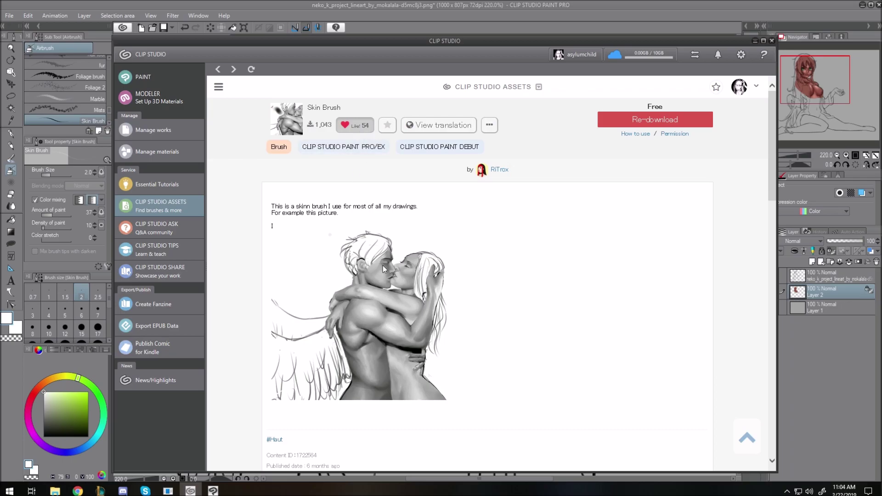
pyautogui.click(390, 126)
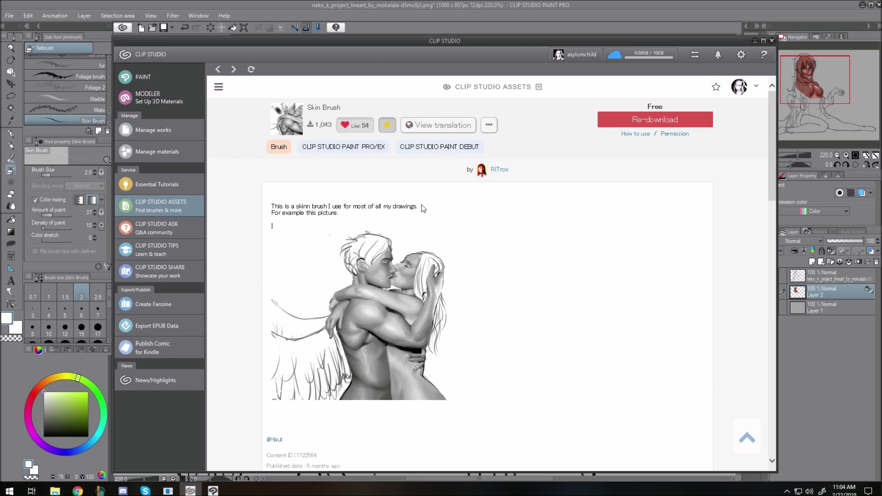
# - Look through the Skin Brush page down to its creator's other materials, and return to the painting in Clip Studio Paint
pyautogui.scroll(-4, 412, 266)
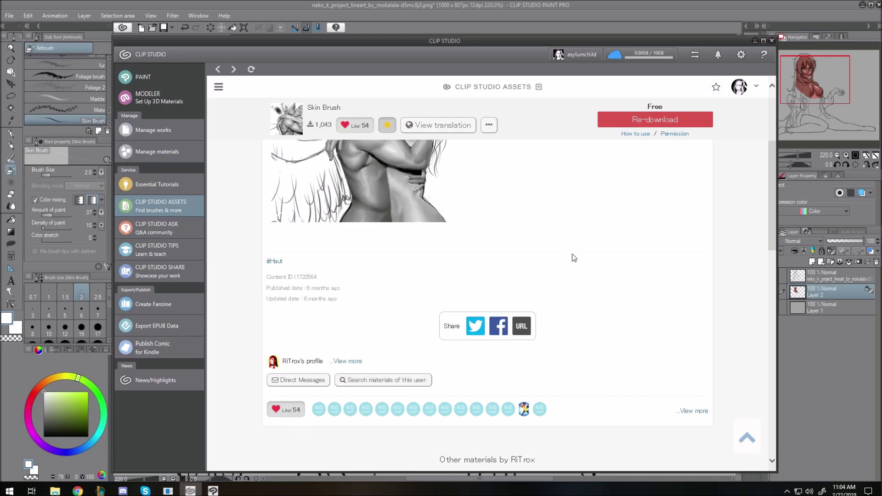
pyautogui.scroll(-5, 574, 257)
pyautogui.scroll(4, 570, 258)
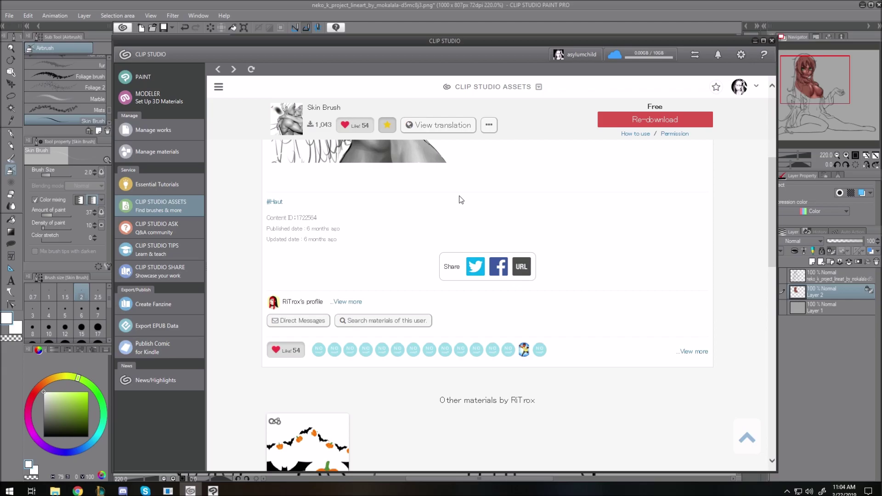
pyautogui.click(754, 41)
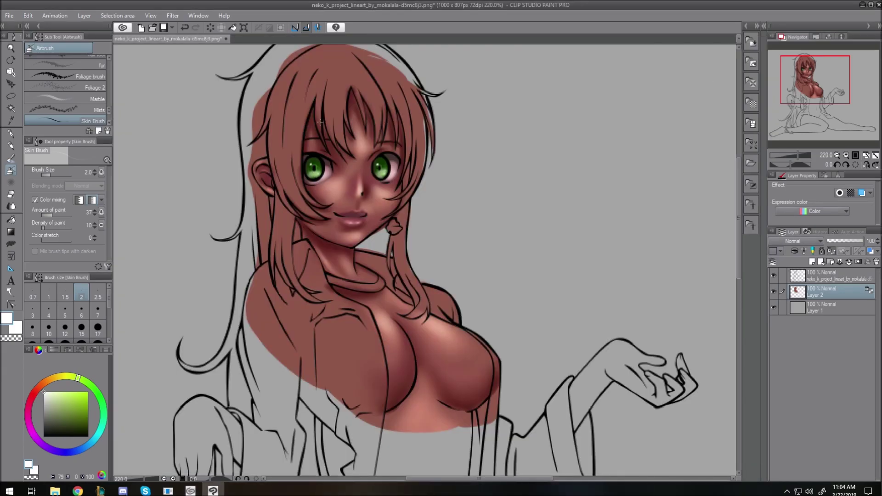